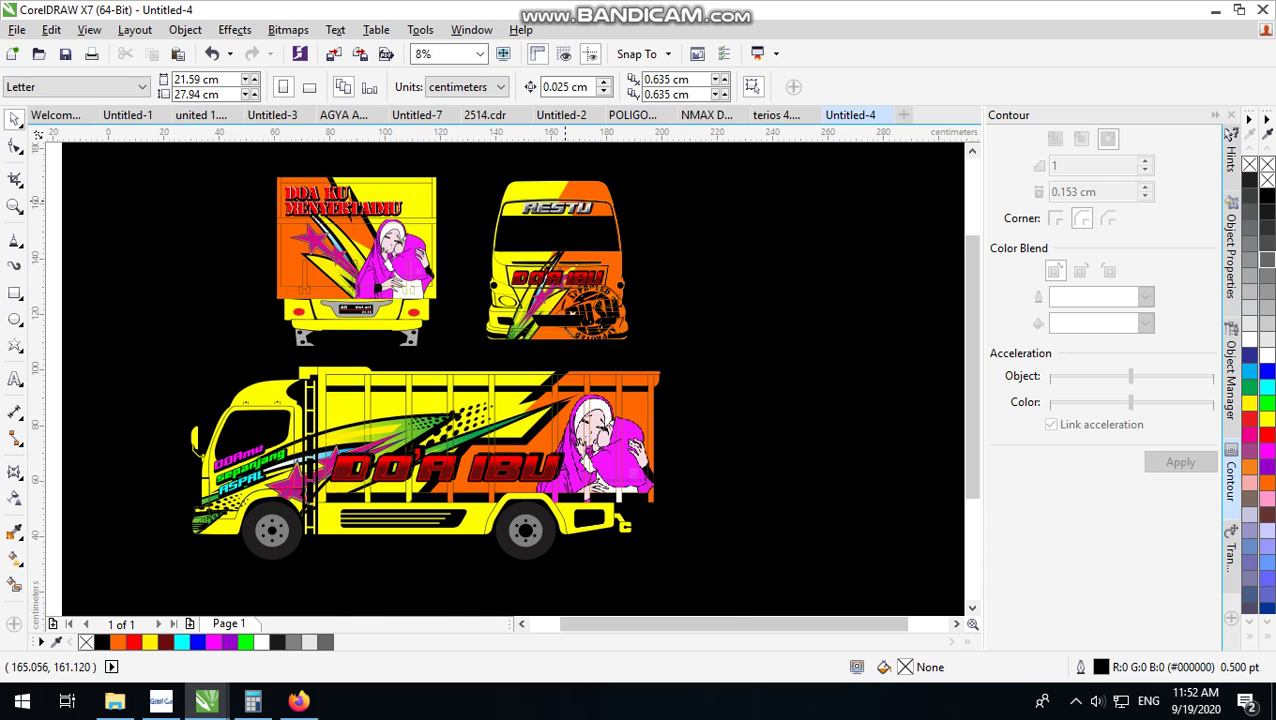
# Examine the rear, front and side views of the truck livery design
pyautogui.scroll(1, 566, 200)
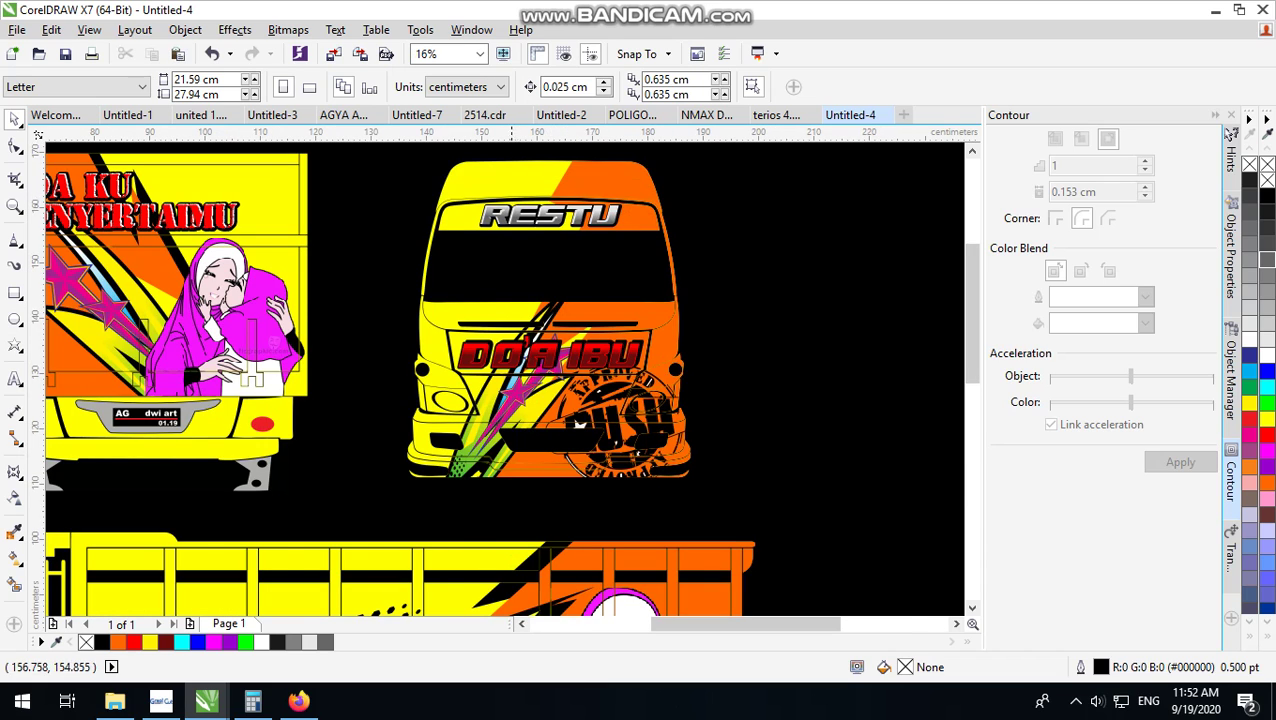
pyautogui.scroll(-1, 504, 321)
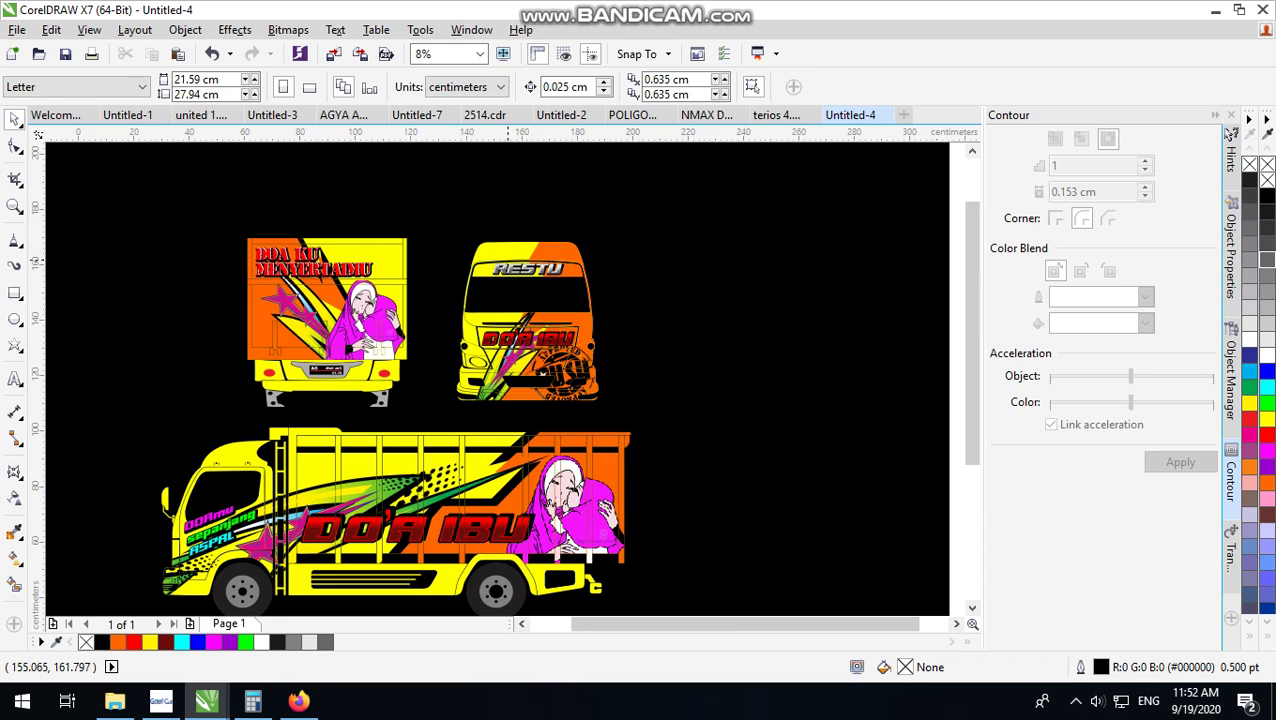
pyautogui.scroll(-1, 502, 267)
pyautogui.scroll(1, 473, 342)
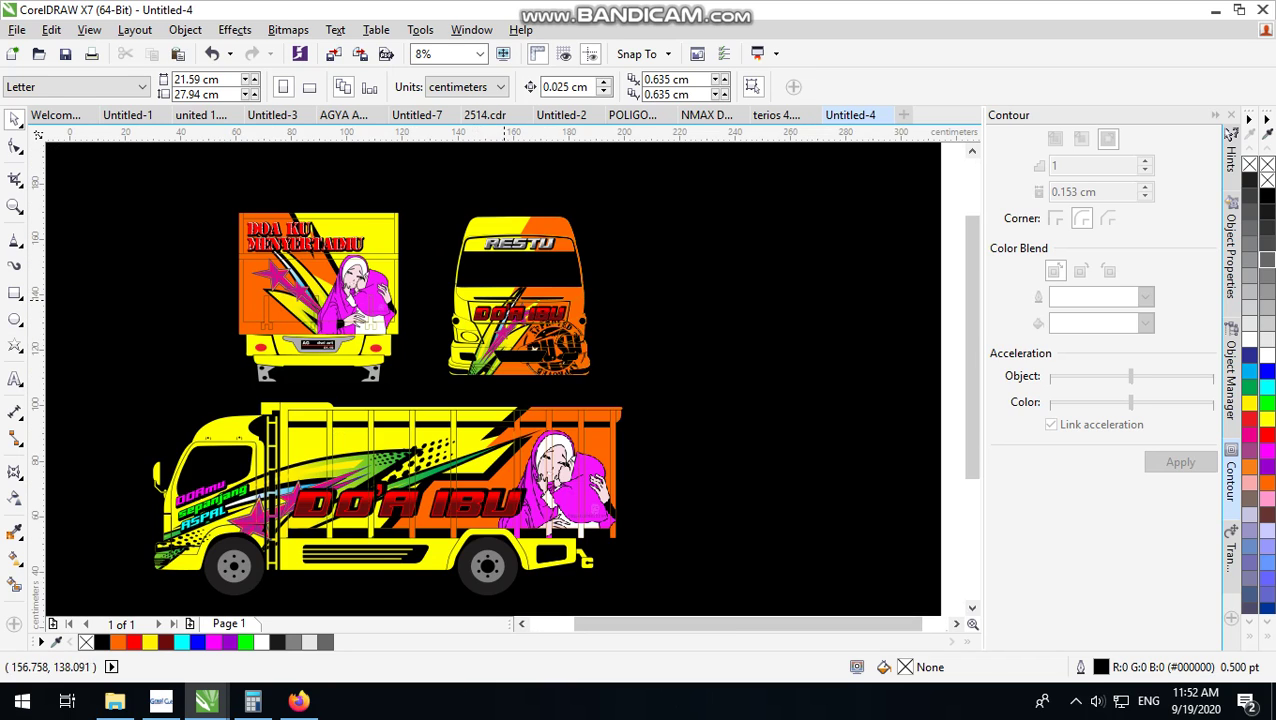
pyautogui.click(520, 337)
pyautogui.scroll(1, 520, 340)
pyautogui.scroll(-1, 515, 380)
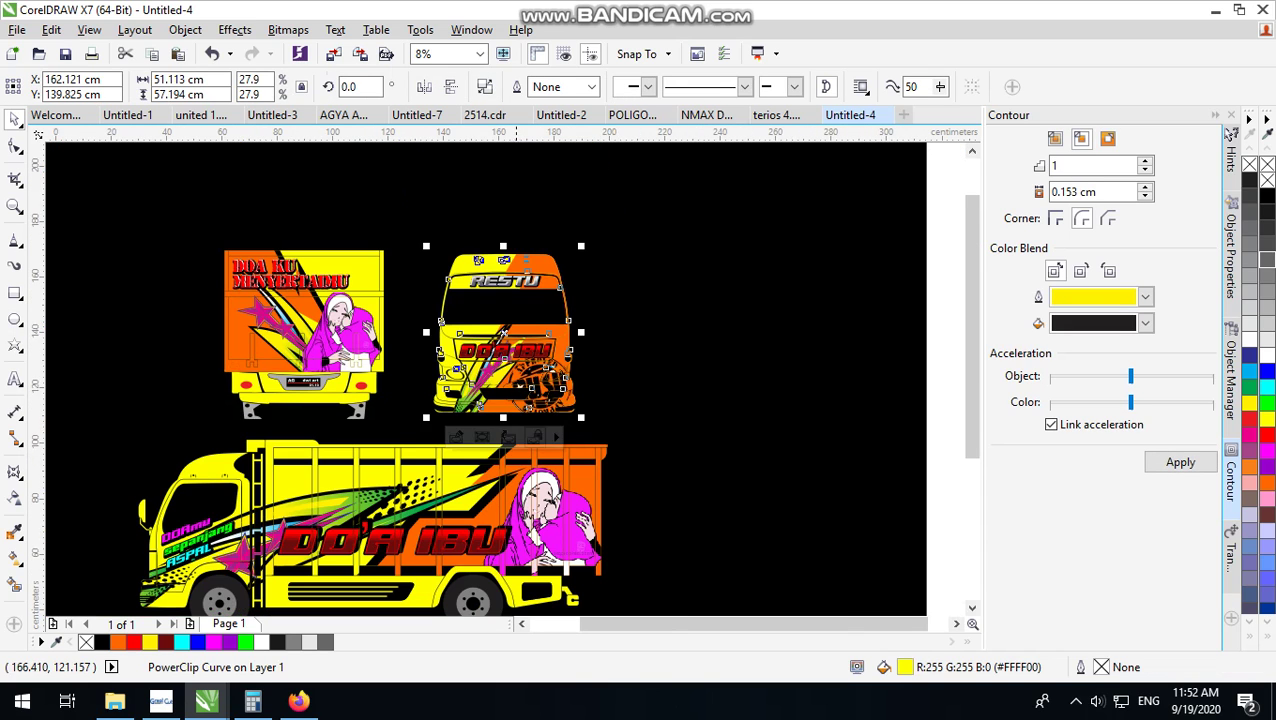
pyautogui.scroll(-1, 512, 395)
pyautogui.click(755, 279)
# Add the Arial text "TRUK mania" on the yellow area above the front grille and enlarge it to about 13.8 cm wide
pyautogui.scroll(2, 504, 325)
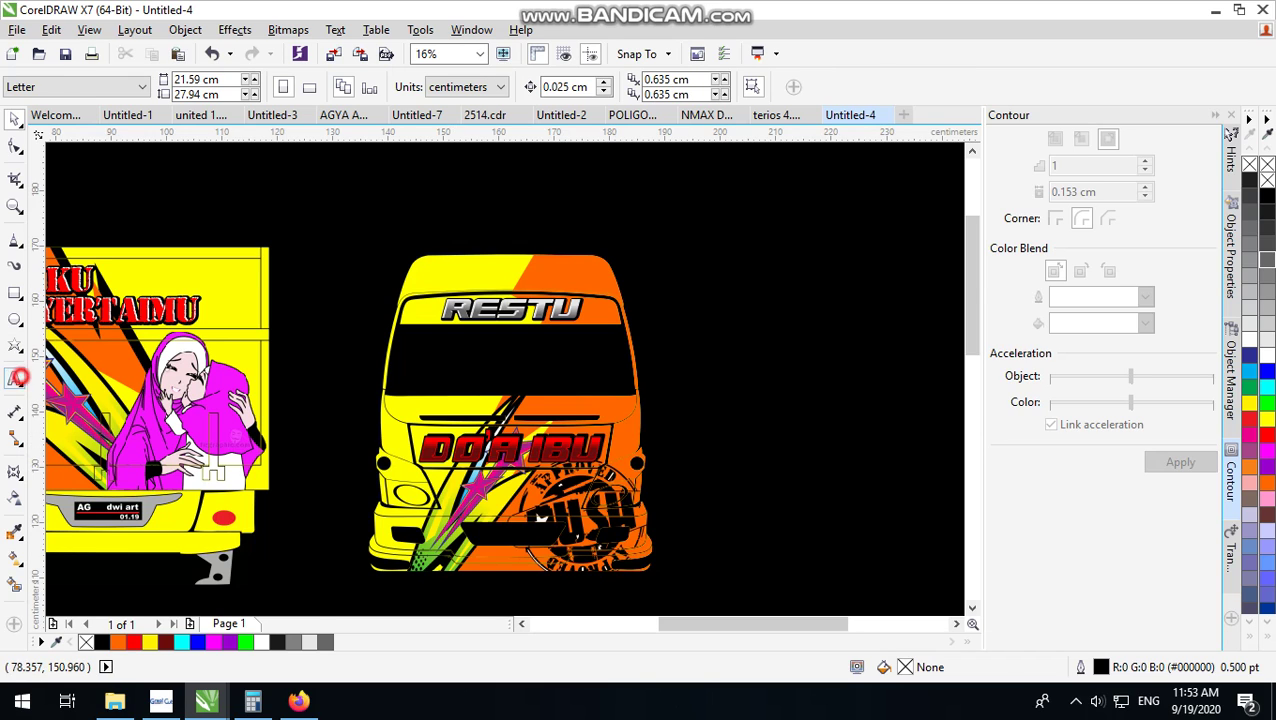
pyautogui.click(16, 378)
pyautogui.scroll(4, 423, 433)
pyautogui.click(342, 308)
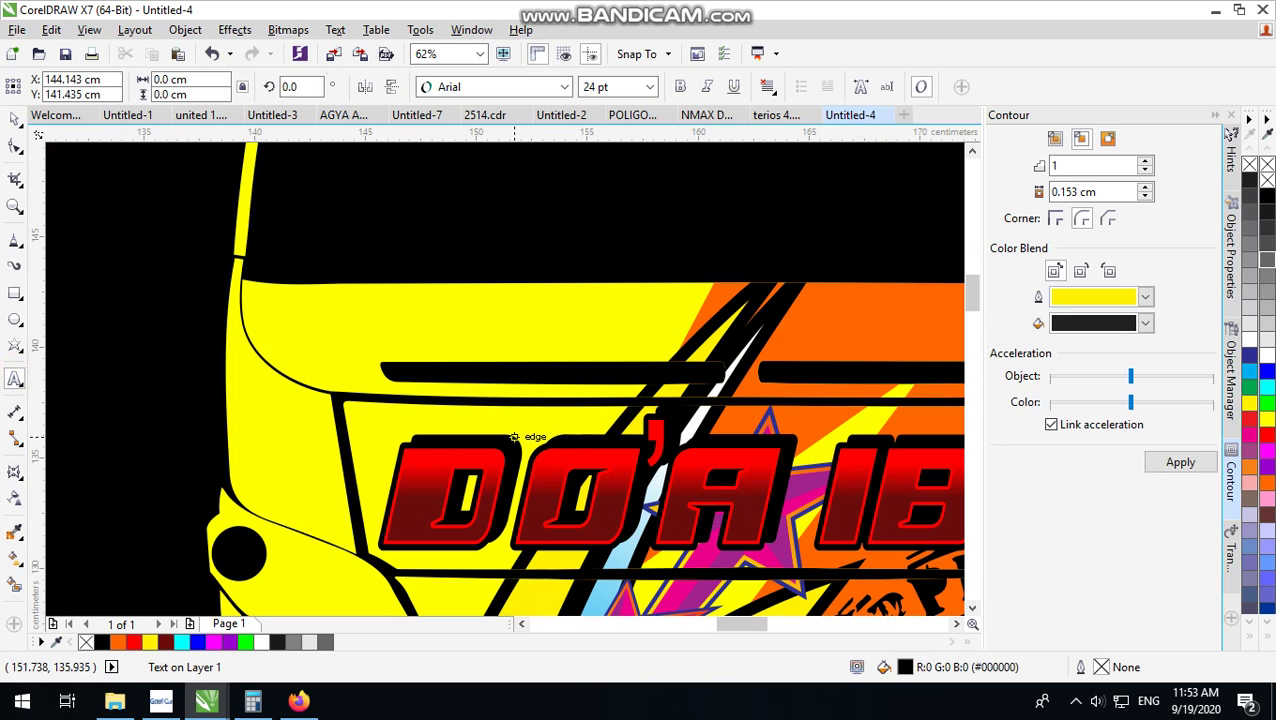
pyautogui.write('TRUK mania')
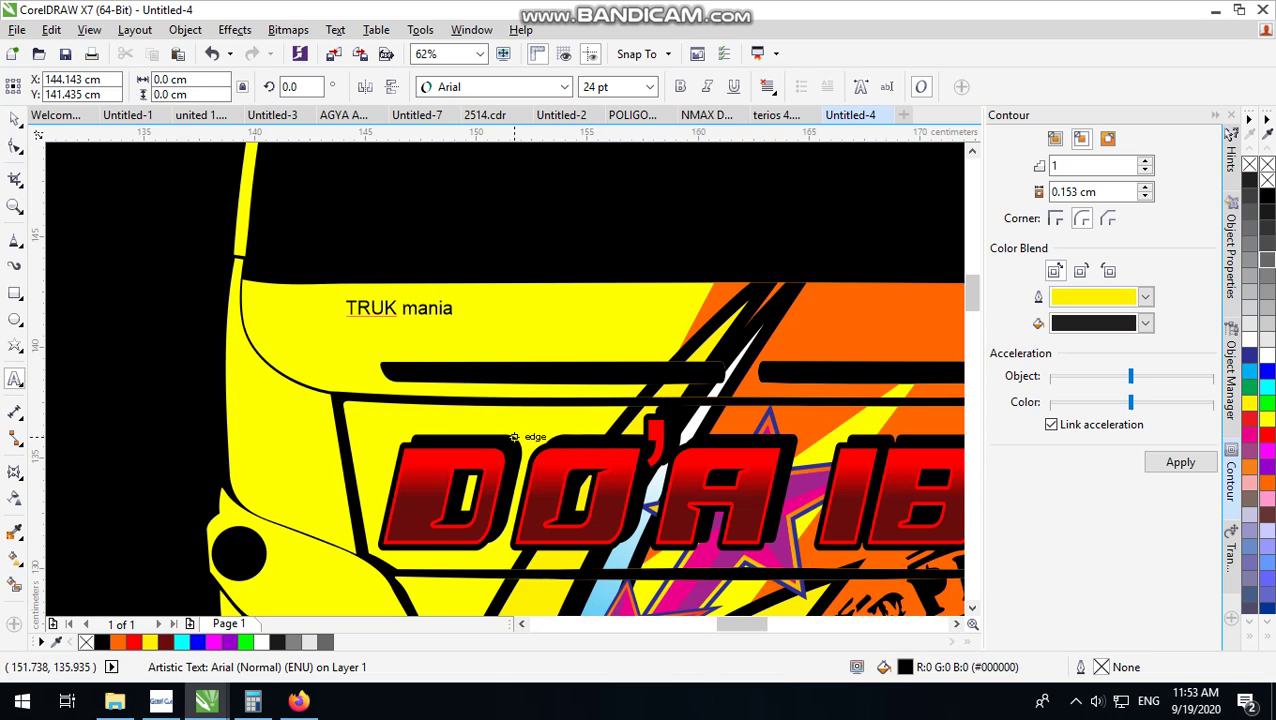
pyautogui.click(400, 308)
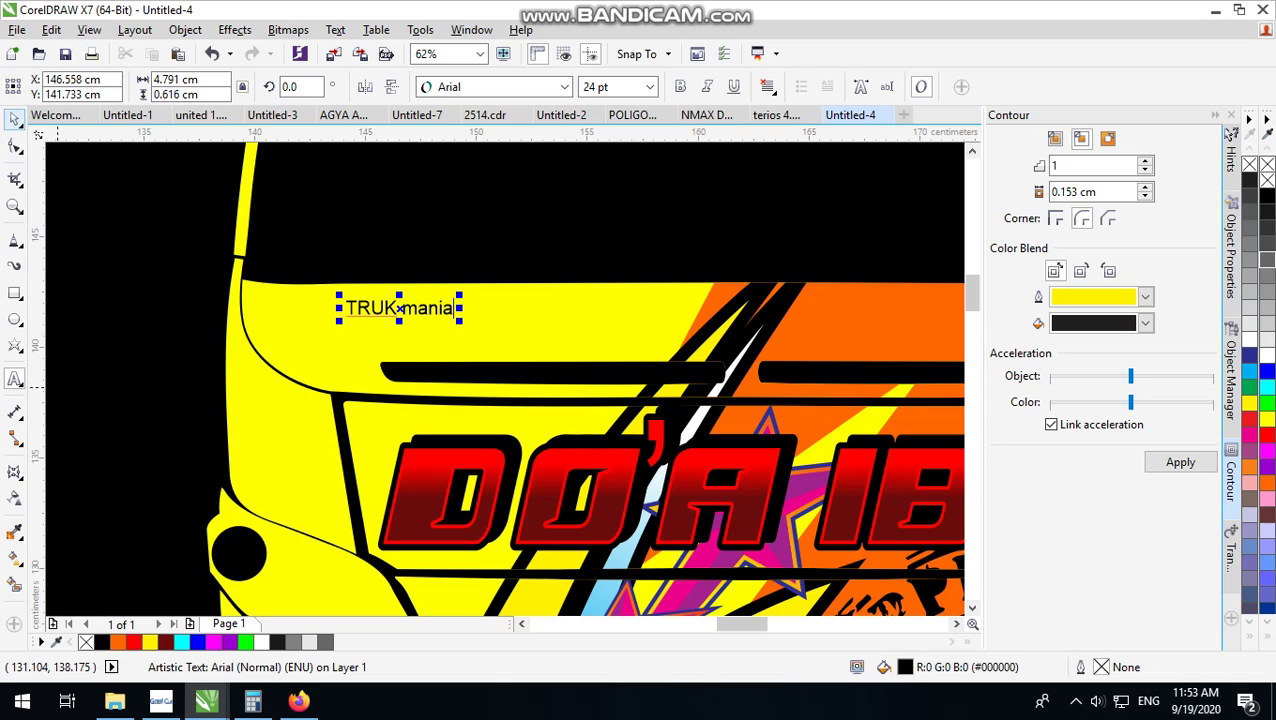
pyautogui.click(14, 119)
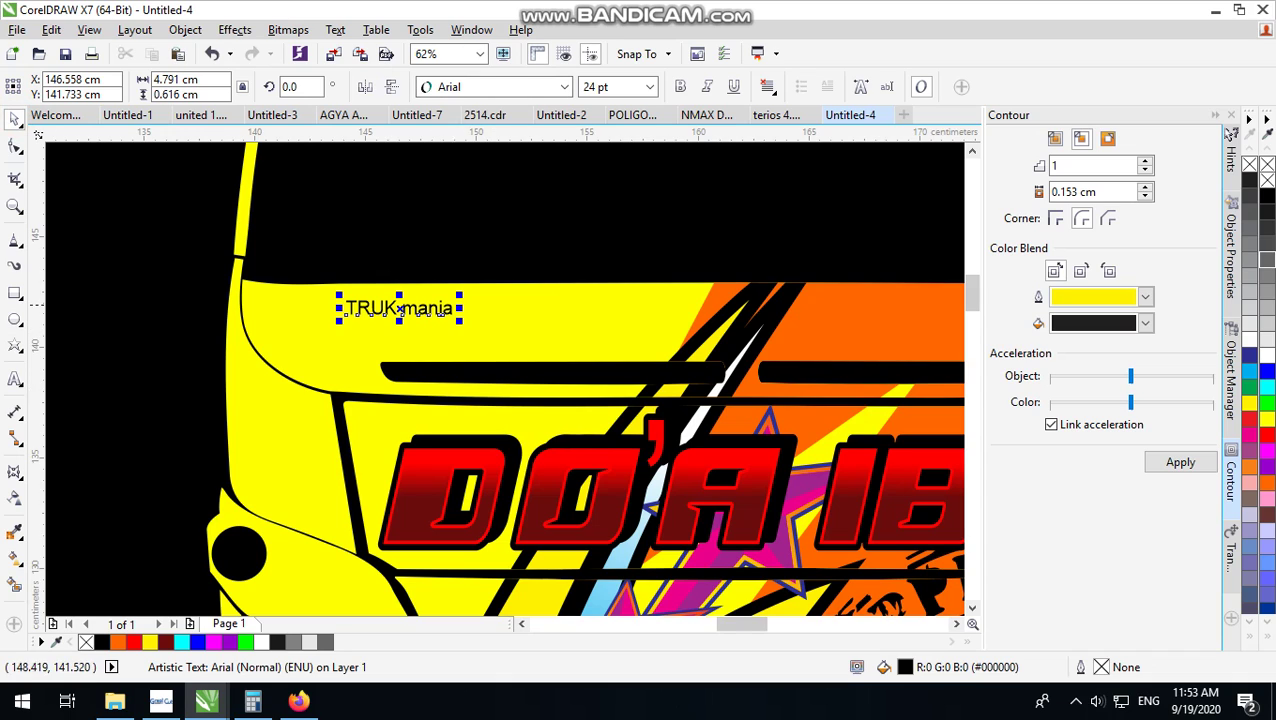
pyautogui.moveTo(459, 296); pyautogui.dragTo(558, 282)
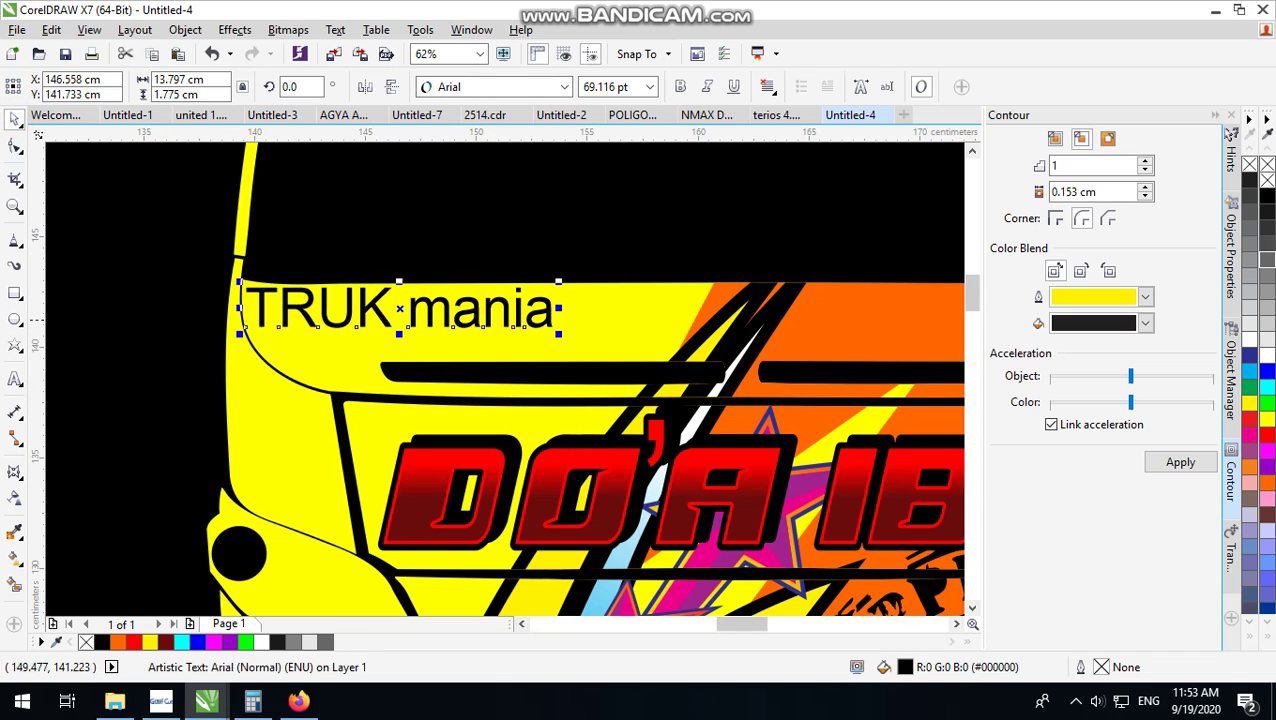
# Create a vertically mirrored copy of the "TRUK mania" text directly beneath the original and shrink it to about 8.1 cm wide
pyautogui.scroll(-2, 378, 310)
pyautogui.scroll(1, 374, 310)
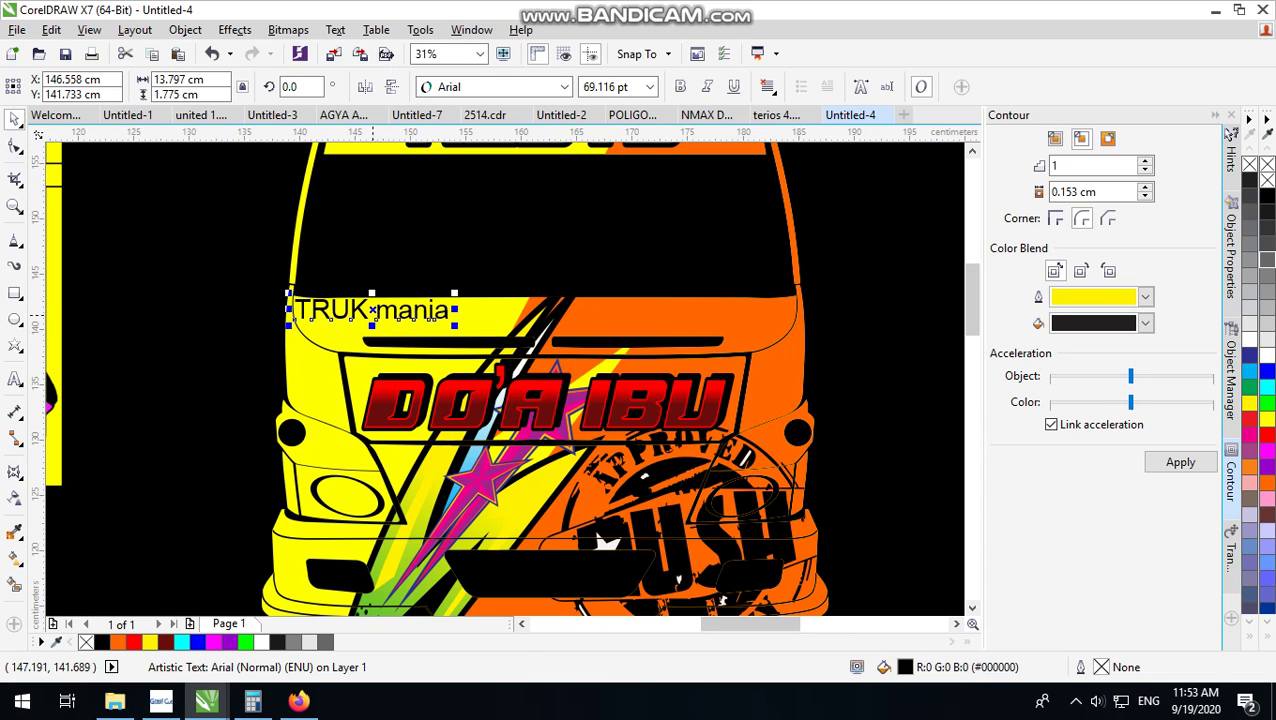
pyautogui.moveTo(372, 293); pyautogui.dragTo(372, 322)
pyautogui.rightClick(372, 322)
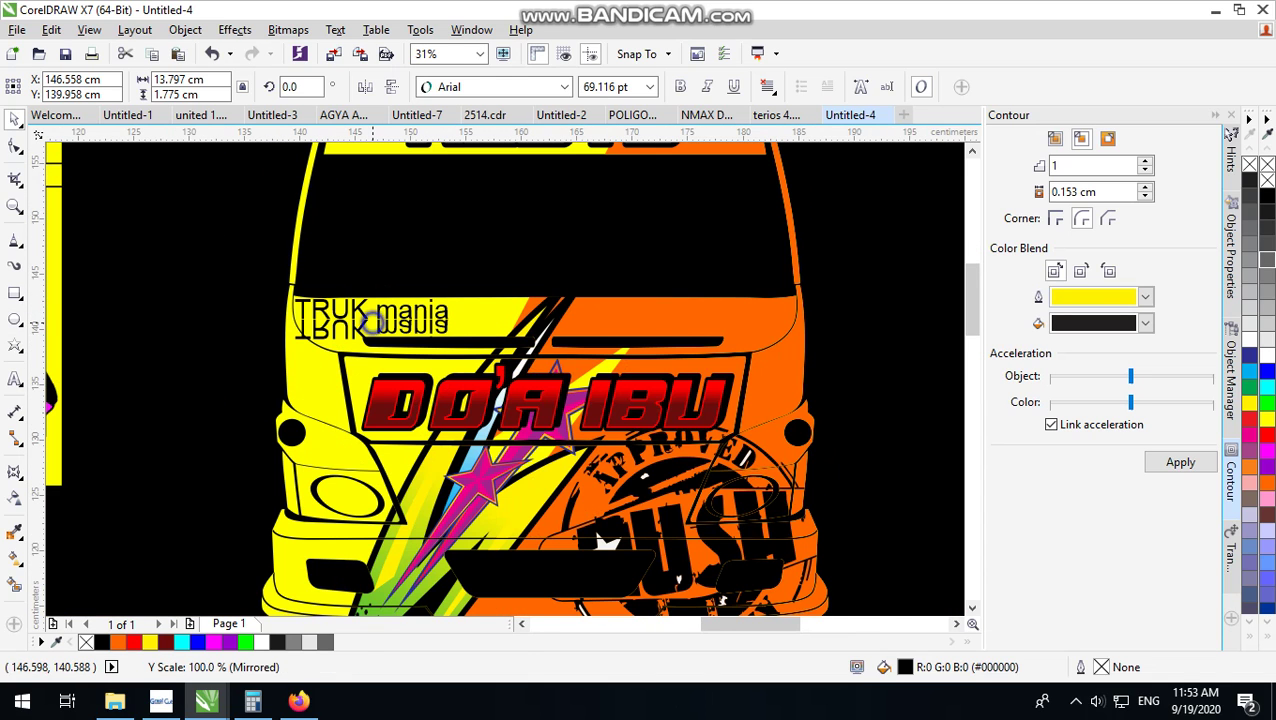
pyautogui.scroll(1, 376, 331)
pyautogui.moveTo(527, 299); pyautogui.dragTo(710, 295)
pyautogui.scroll(2, 455, 317)
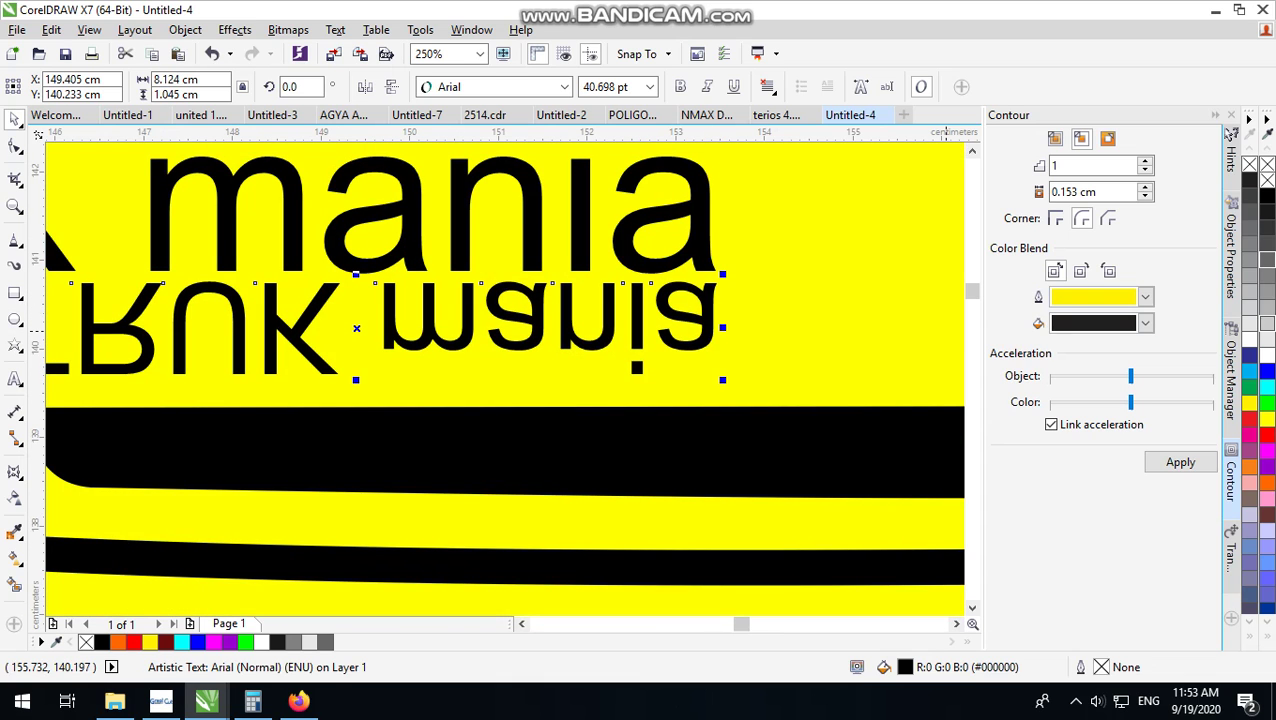
# Fill the mirrored "TRUK mania" text with light grey (#CCCCCC)
pyautogui.click(1267, 323)
pyautogui.scroll(-4, 312, 318)
pyautogui.scroll(1, 348, 323)
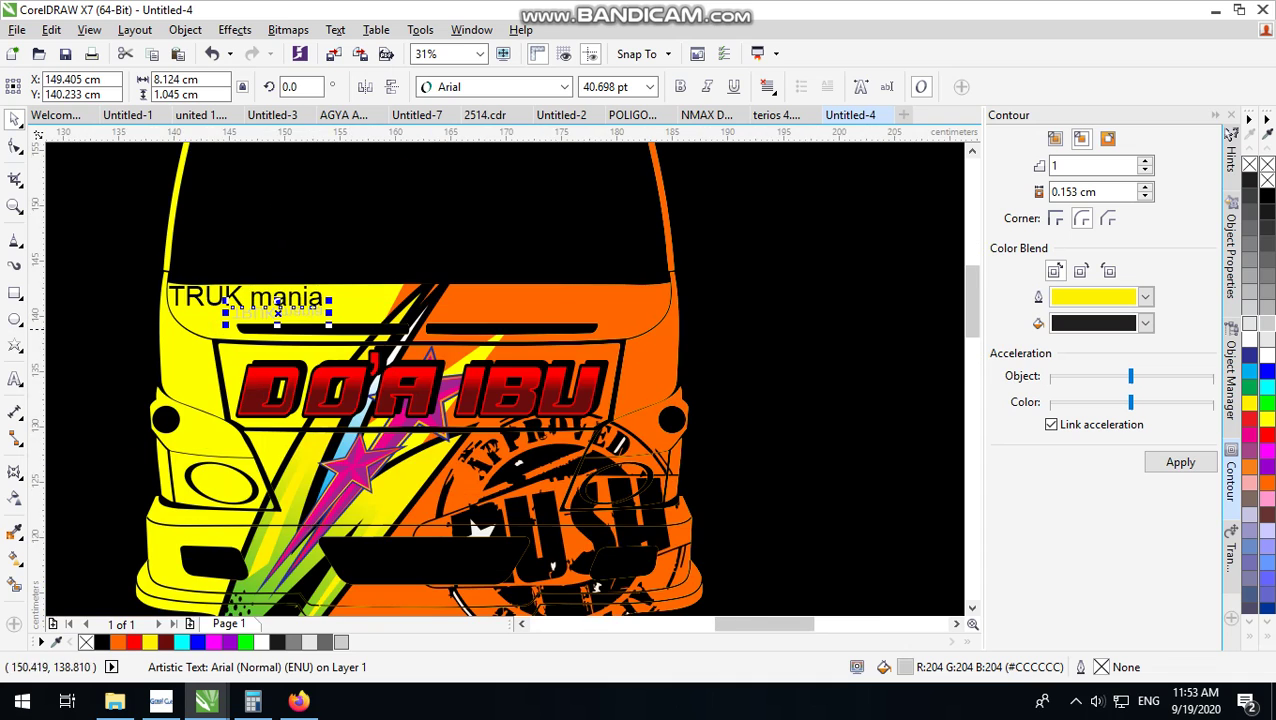
# Place a copy of the upright "TRUK mania" text, about 7 cm wide, on the orange area above the front grille
pyautogui.scroll(1, 233, 305)
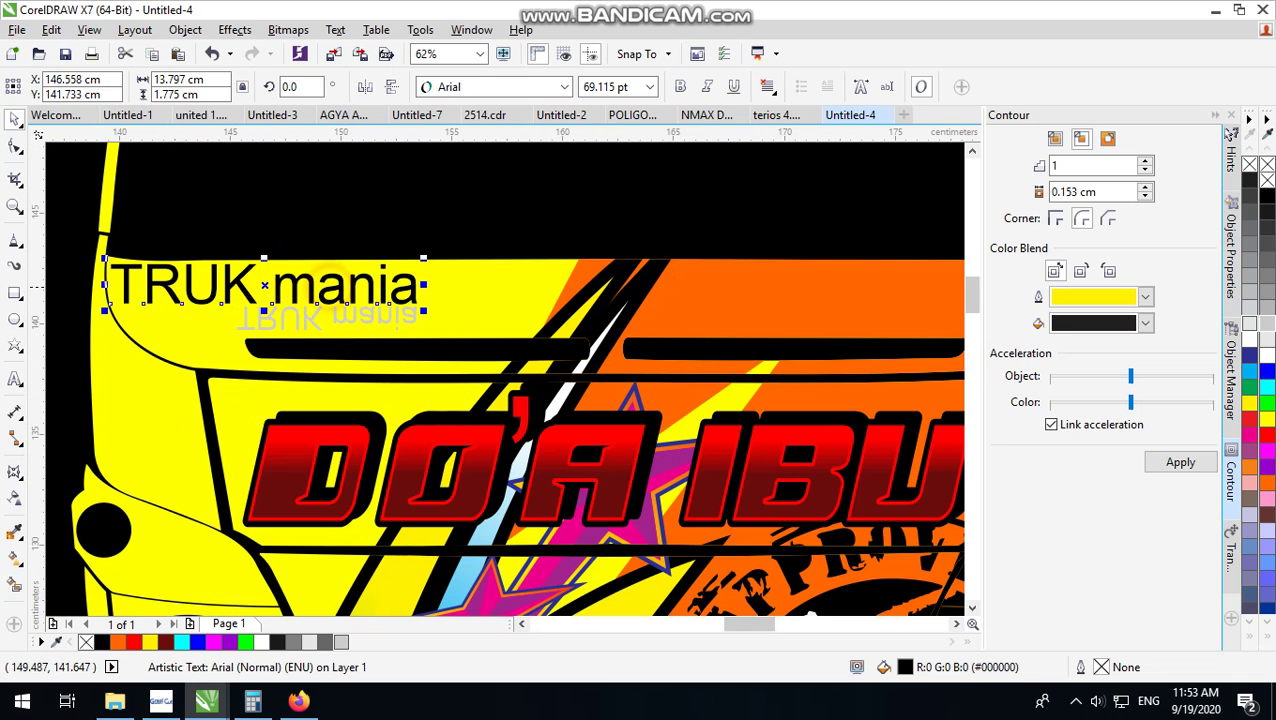
pyautogui.click(380, 305)
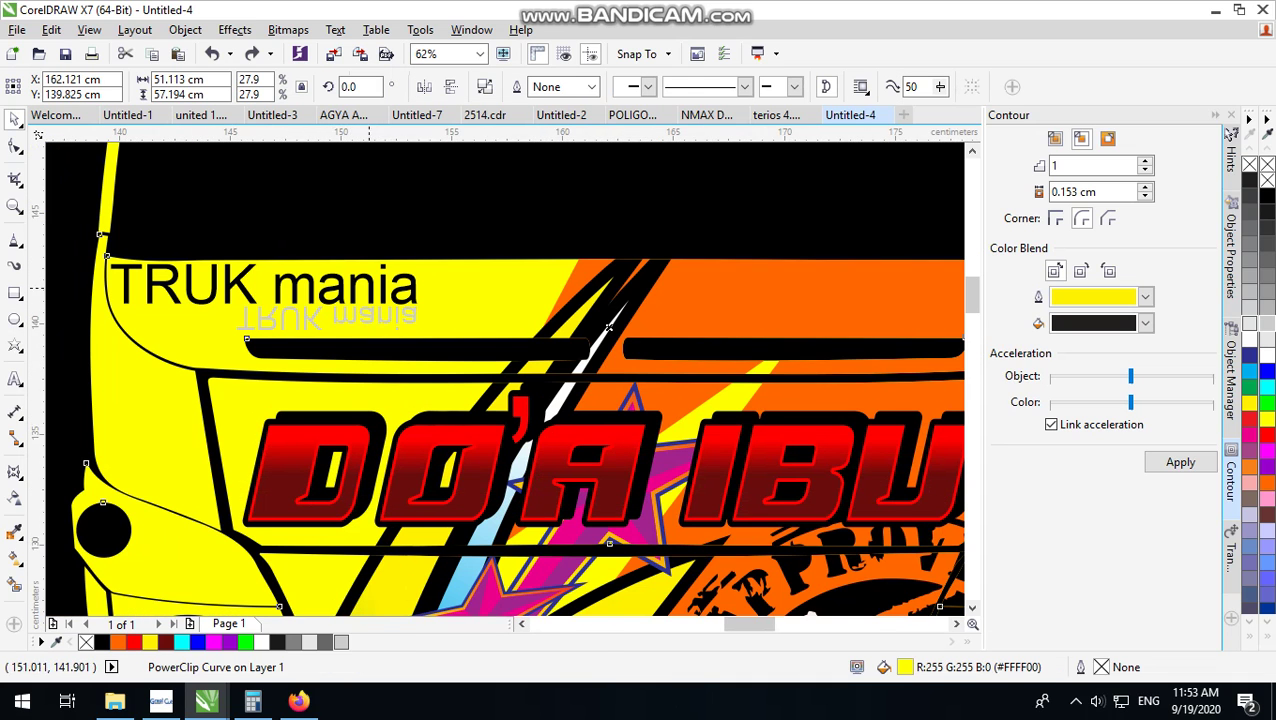
pyautogui.click(370, 278)
pyautogui.scroll(-1, 370, 278)
pyautogui.moveTo(370, 278); pyautogui.dragTo(535, 287)
pyautogui.rightClick(670, 284)
pyautogui.scroll(1, 716, 283)
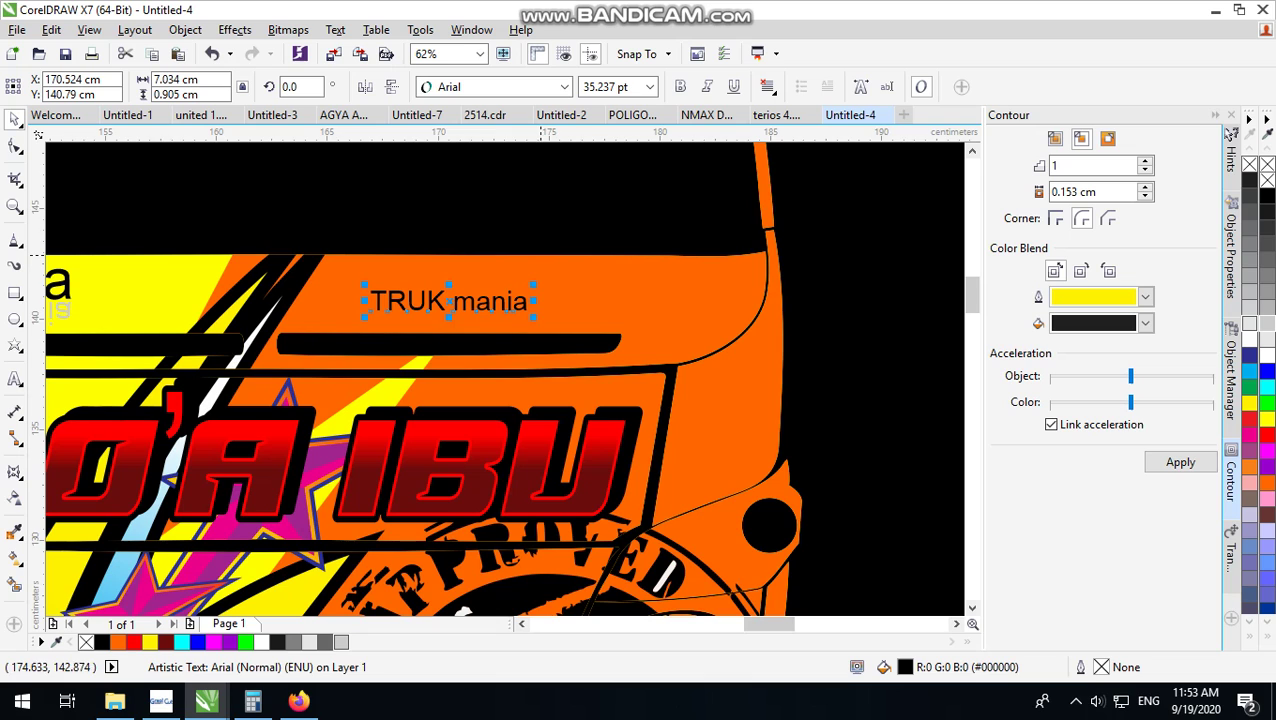
# Set the font of the text on the orange side to ARMY RUST and enlarge it across that area
pyautogui.click(564, 87)
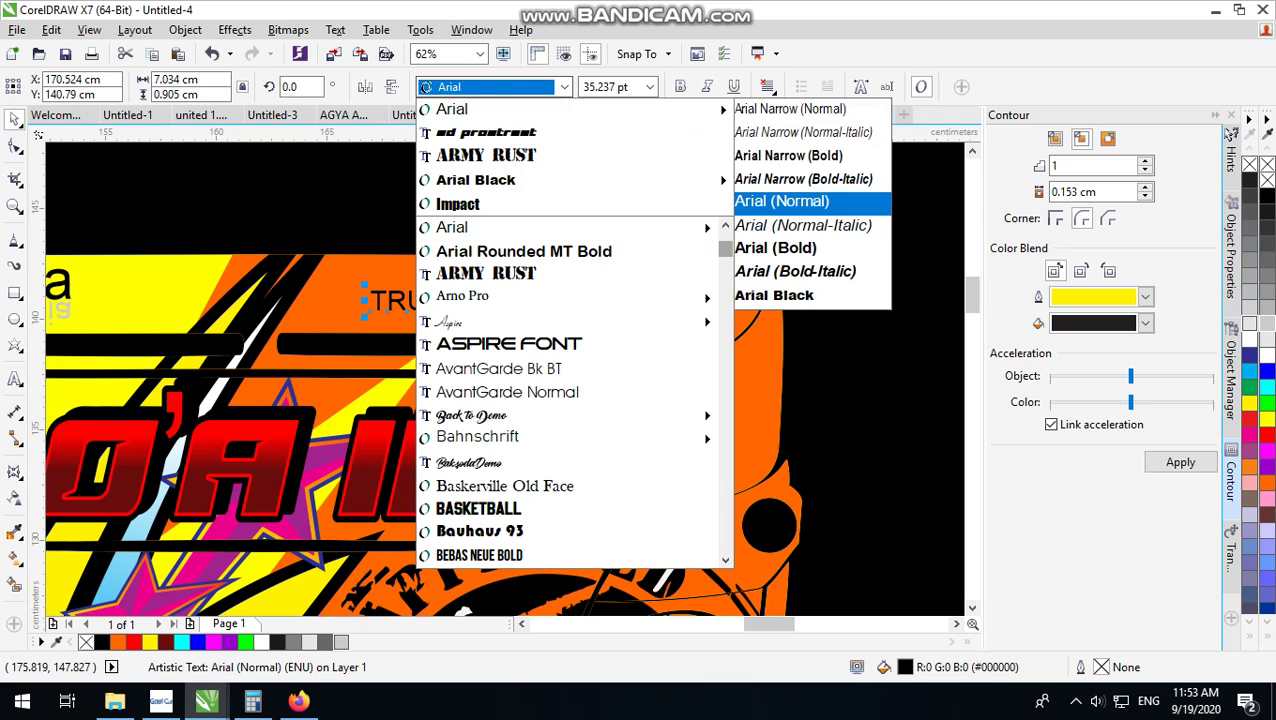
pyautogui.click(528, 150)
pyautogui.moveTo(432, 304); pyautogui.dragTo(698, 272)
pyautogui.moveTo(561, 296); pyautogui.dragTo(588, 288)
# Place two small copies of the ARMY RUST text, about 5.75 cm wide, beneath the large one and above the "IBU" lettering
pyautogui.moveTo(711, 268); pyautogui.dragTo(458, 304)
pyautogui.moveTo(427, 317); pyautogui.dragTo(731, 339)
pyautogui.scroll(-2, 532, 287)
pyautogui.scroll(3, 522, 283)
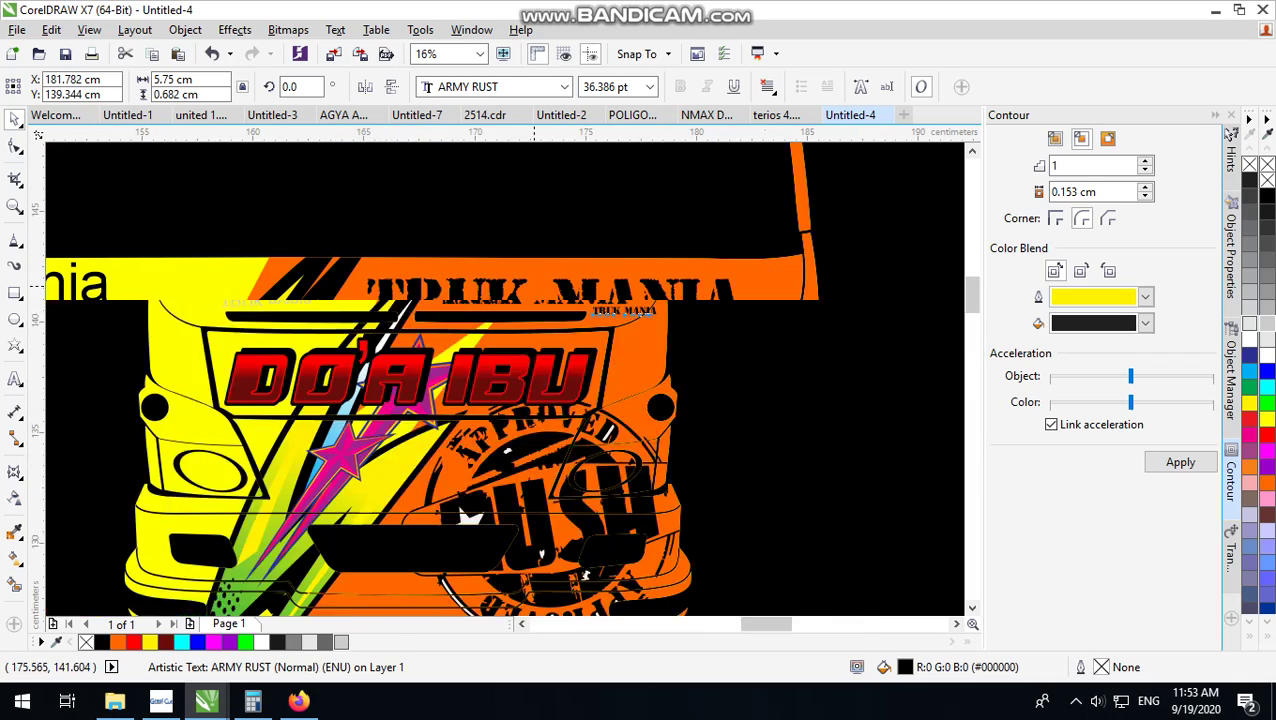
pyautogui.moveTo(448, 321); pyautogui.dragTo(634, 401)
pyautogui.scroll(-2, 507, 361)
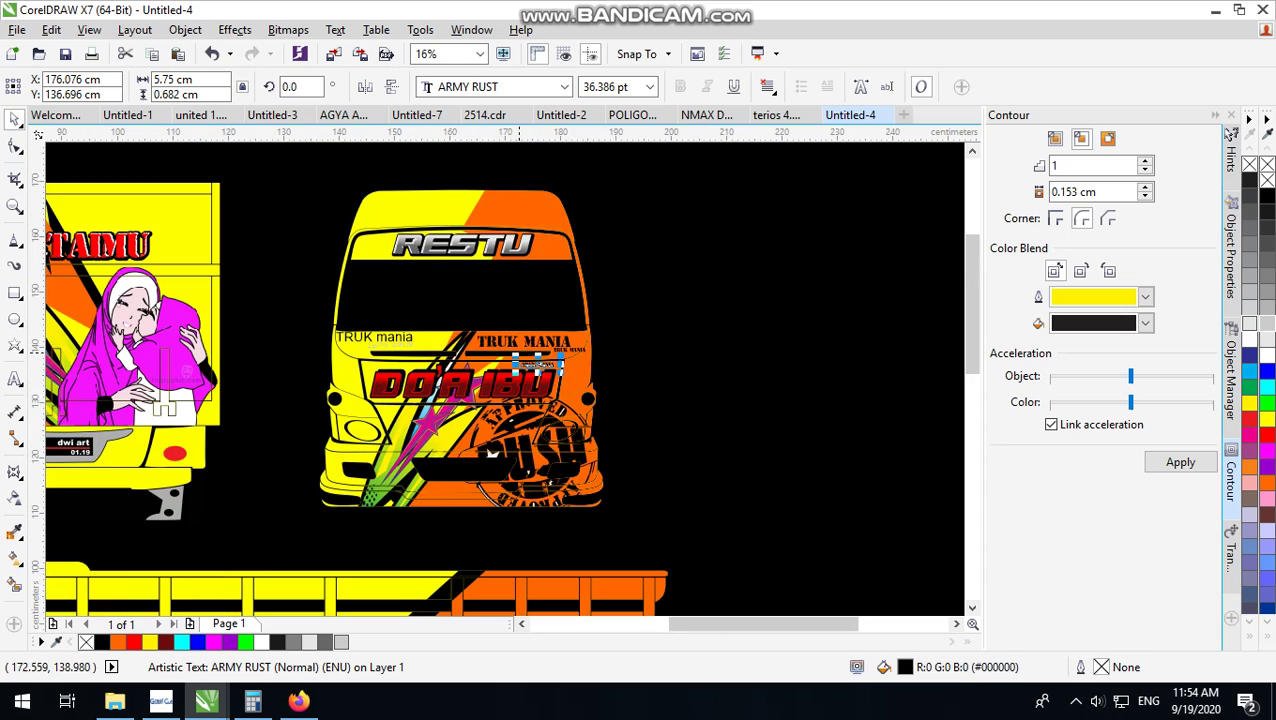
# Fill the mirrored "TRUK mania" text on the yellow side with orange (#FF6600)
pyautogui.press('F3')
pyautogui.scroll(10, 414, 322)
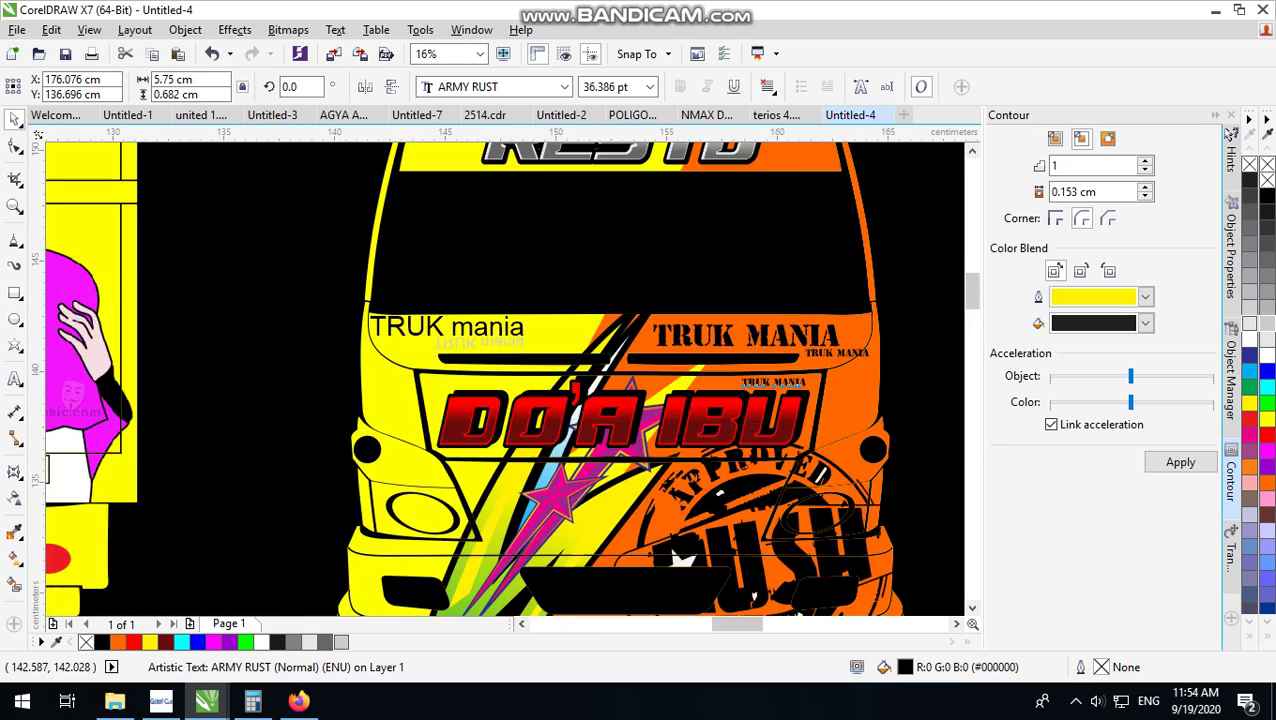
pyautogui.click(486, 390)
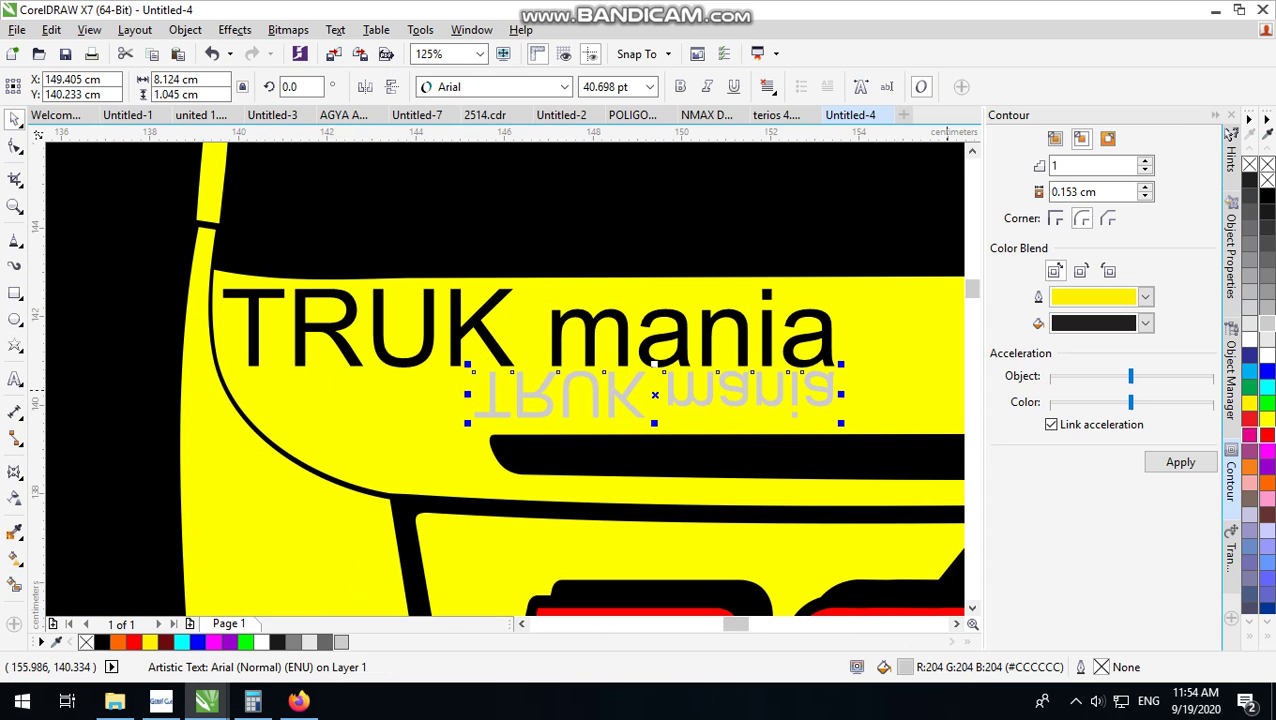
pyautogui.click(1267, 481)
pyautogui.scroll(-8, 409, 378)
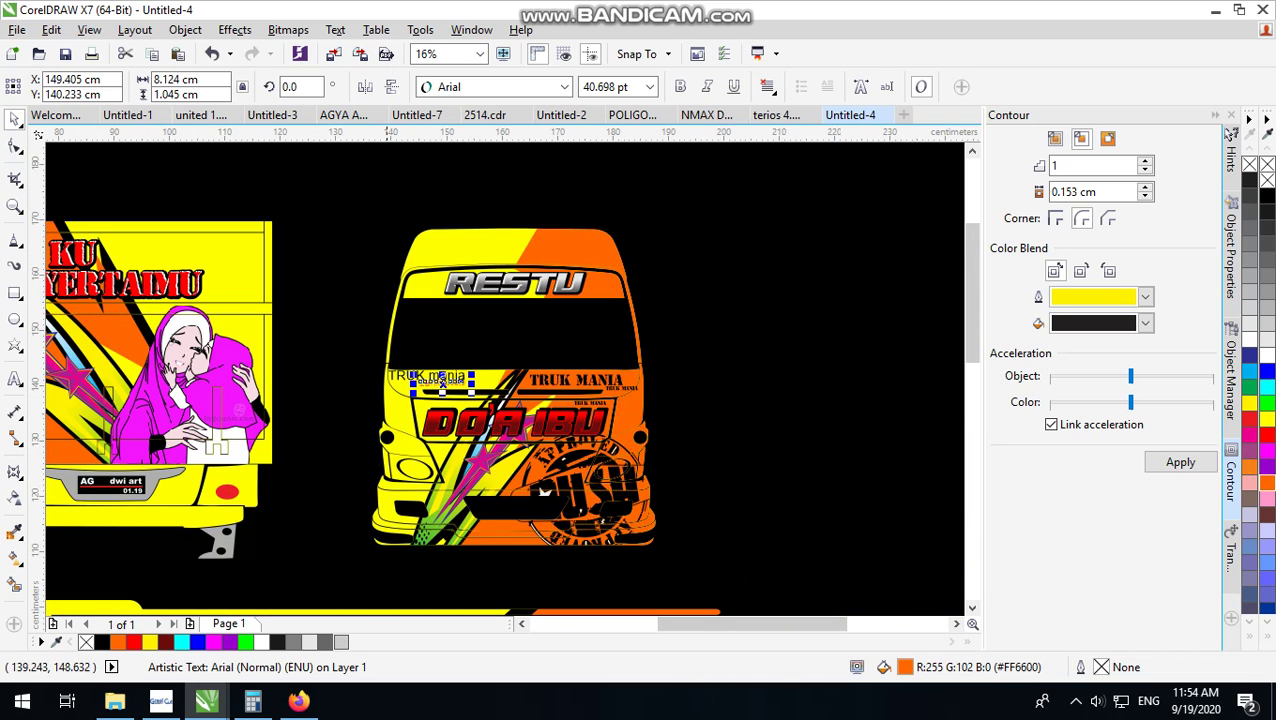
pyautogui.click(446, 152)
pyautogui.scroll(-2, 412, 450)
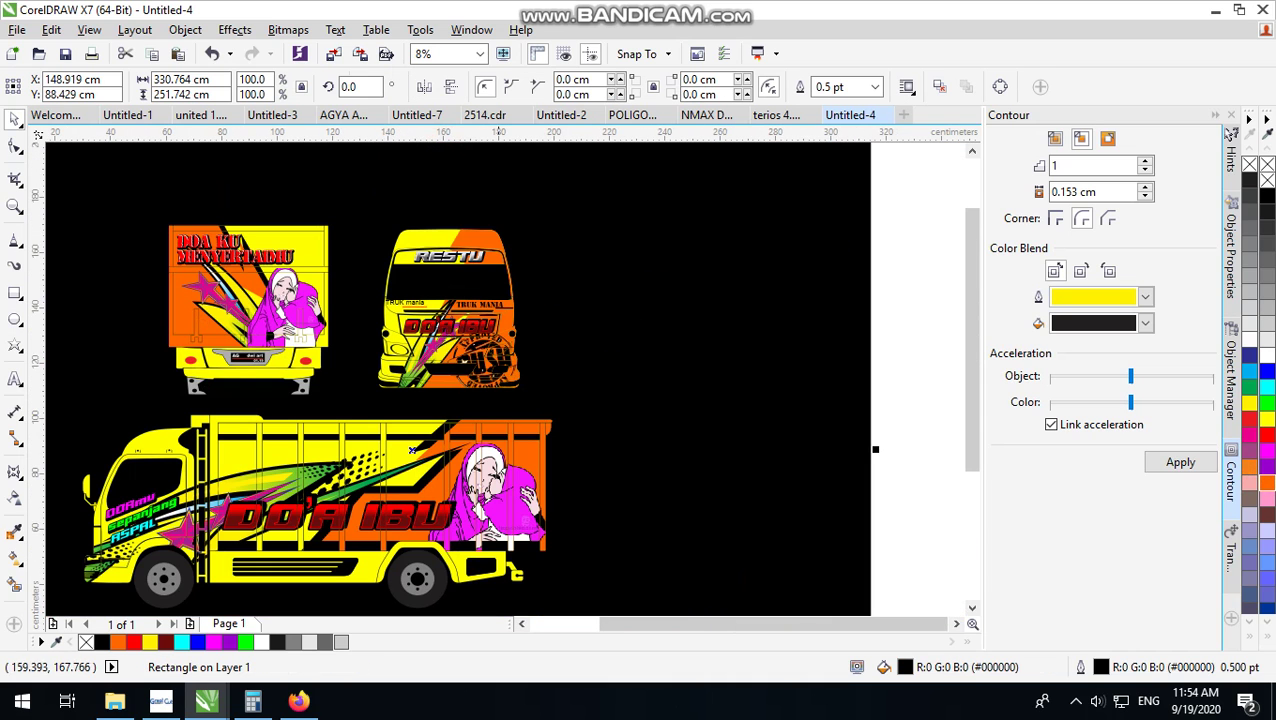
pyautogui.click(901, 247)
# Open the truck front's PowerClip contents for editing
pyautogui.scroll(4, 540, 365)
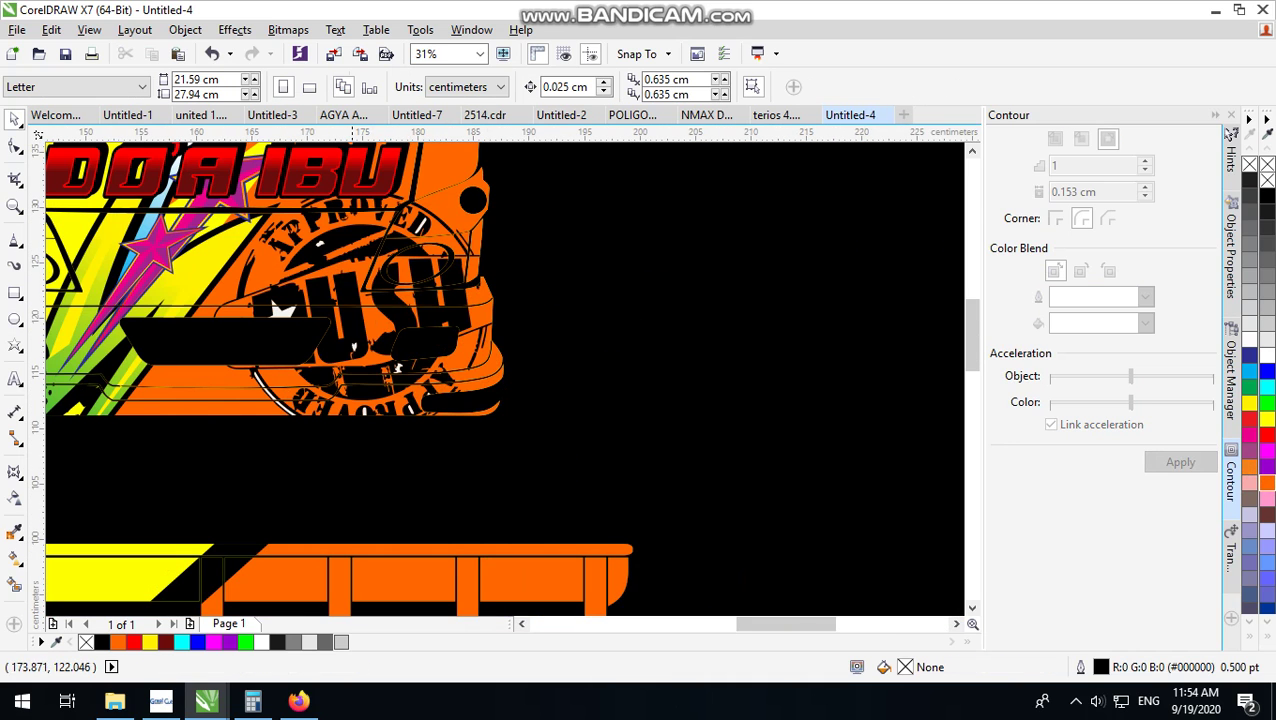
pyautogui.scroll(-2, 348, 291)
pyautogui.scroll(2, 263, 327)
pyautogui.click(268, 327)
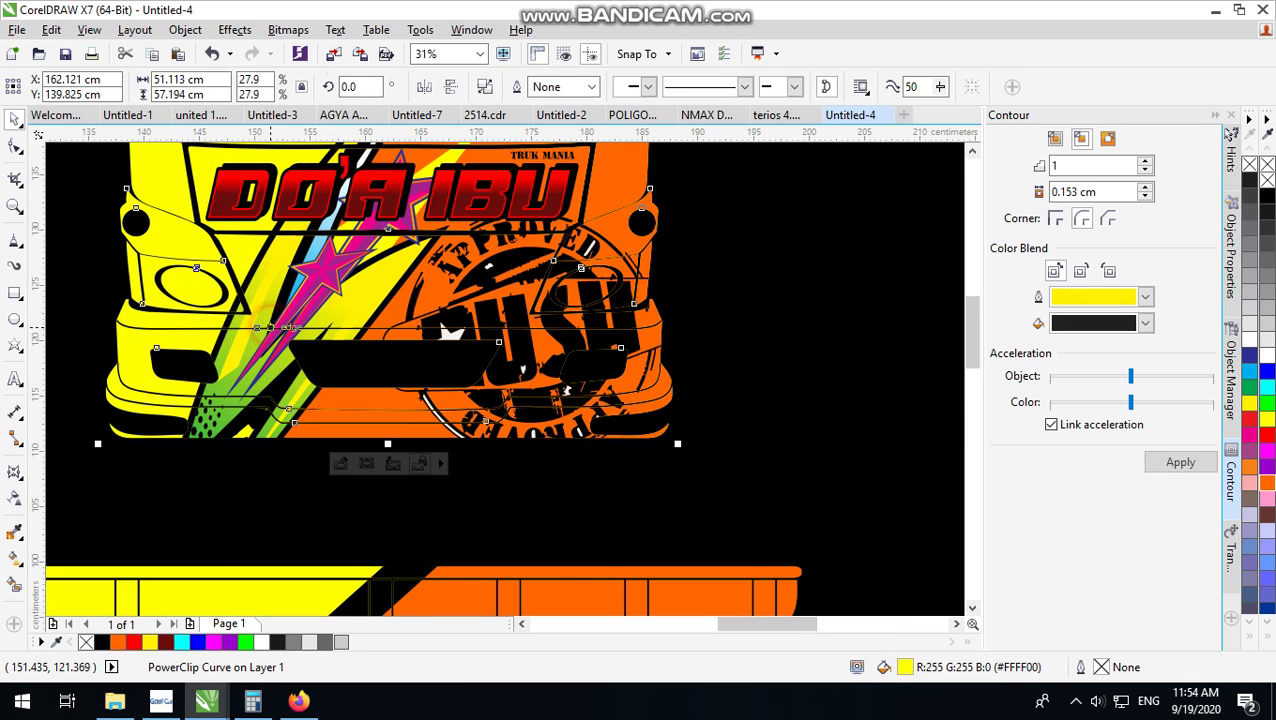
pyautogui.scroll(-2, 300, 328)
pyautogui.click(280, 308)
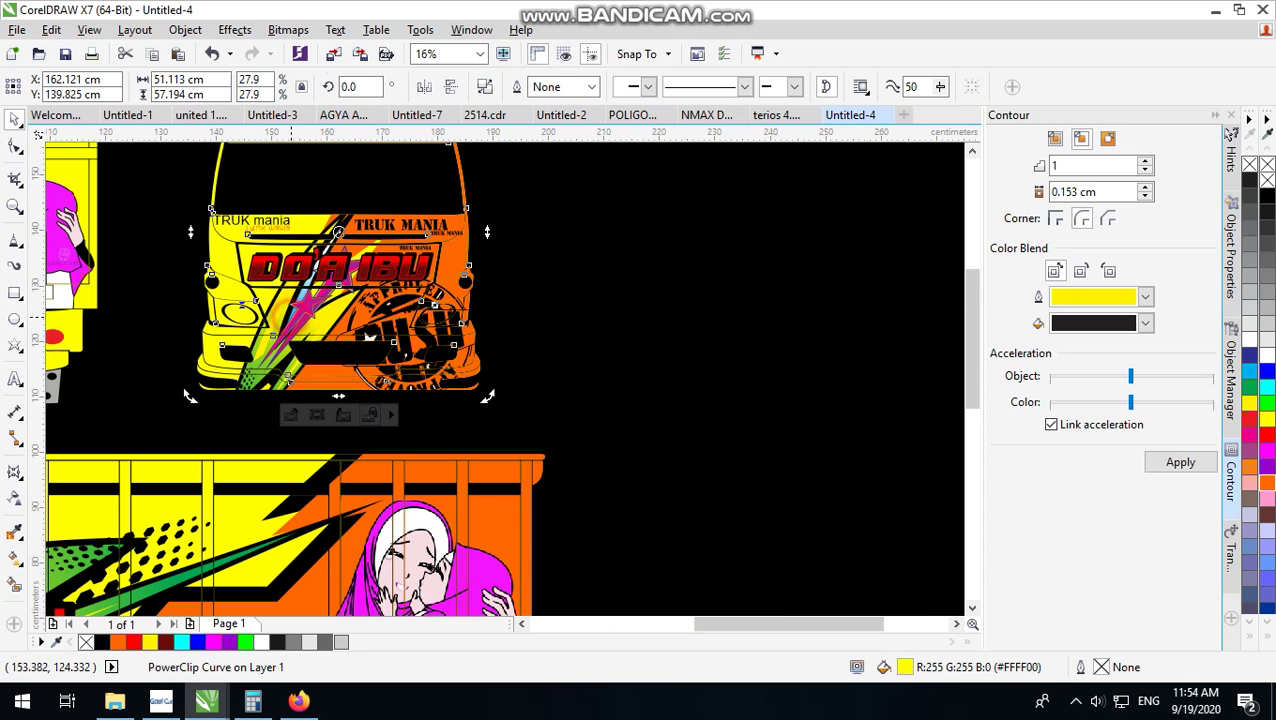
pyautogui.doubleClick(293, 317)
pyautogui.click(305, 307)
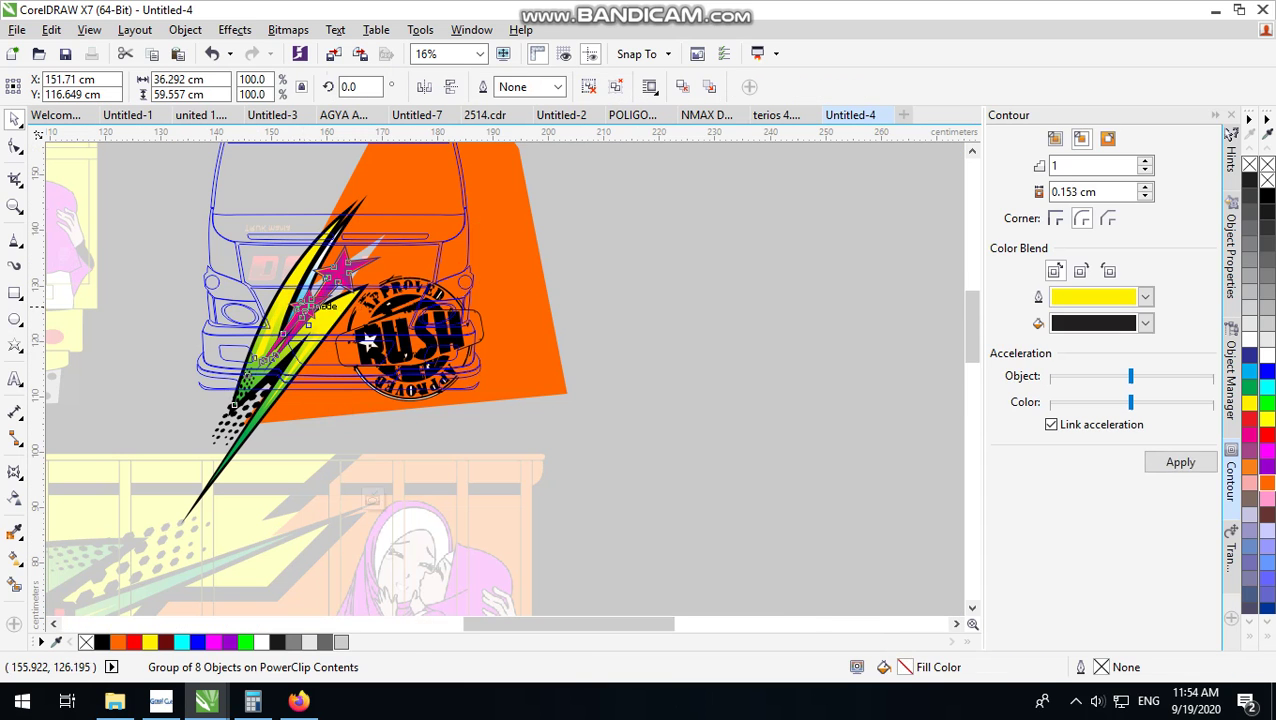
# Copy the large pink star group to the yellow side of the truck front near the headlight and fill it black
pyautogui.scroll(1, 305, 306)
pyautogui.click(843, 213)
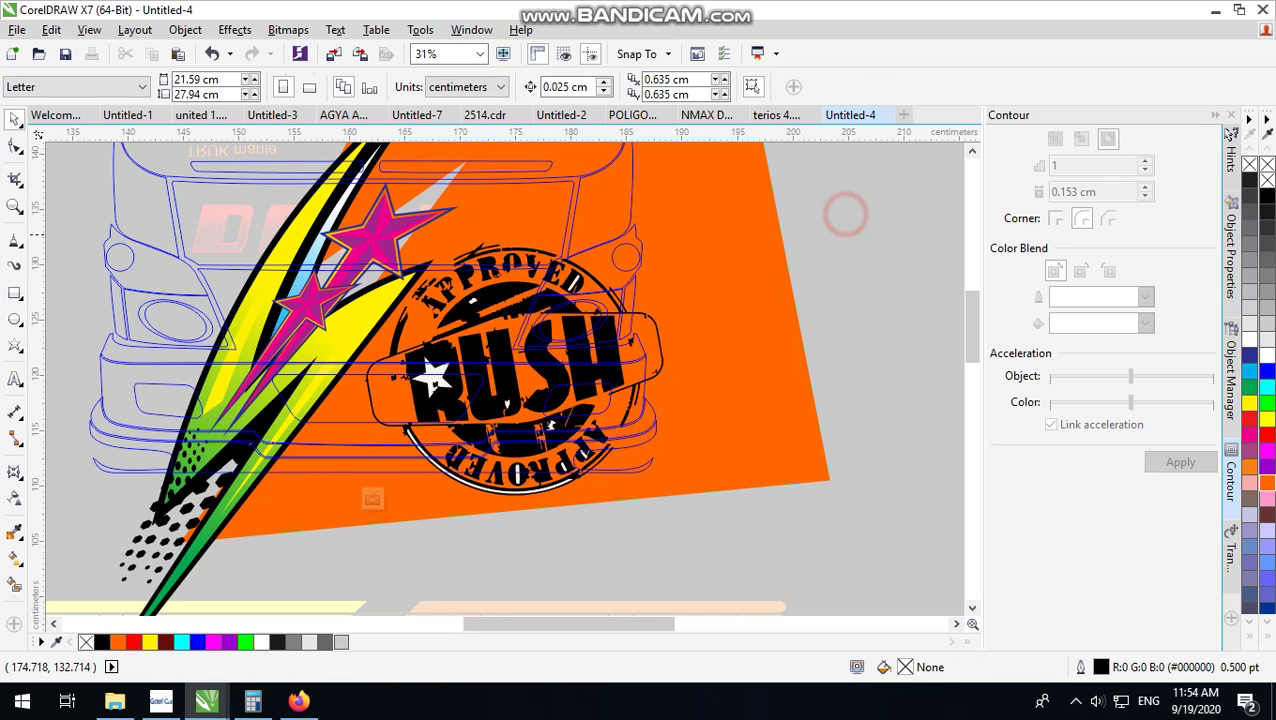
pyautogui.moveTo(374, 235); pyautogui.dragTo(143, 288)
pyautogui.rightClick(143, 288)
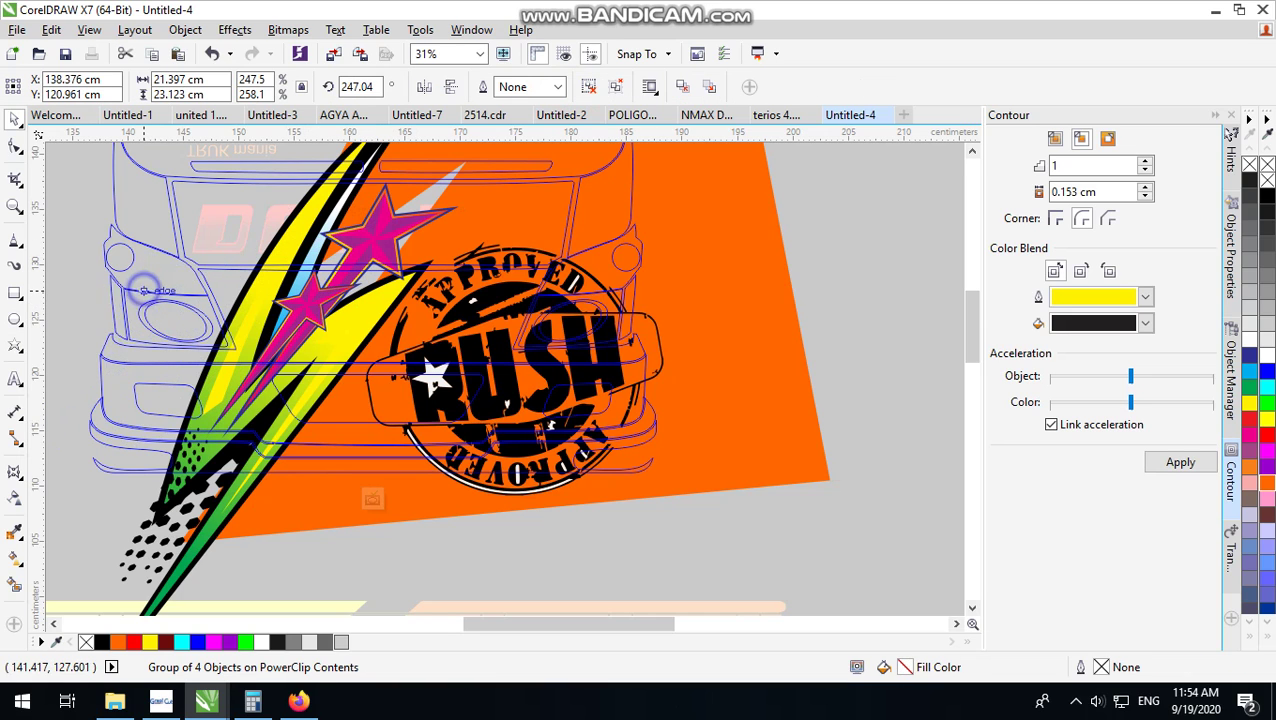
pyautogui.click(1266, 202)
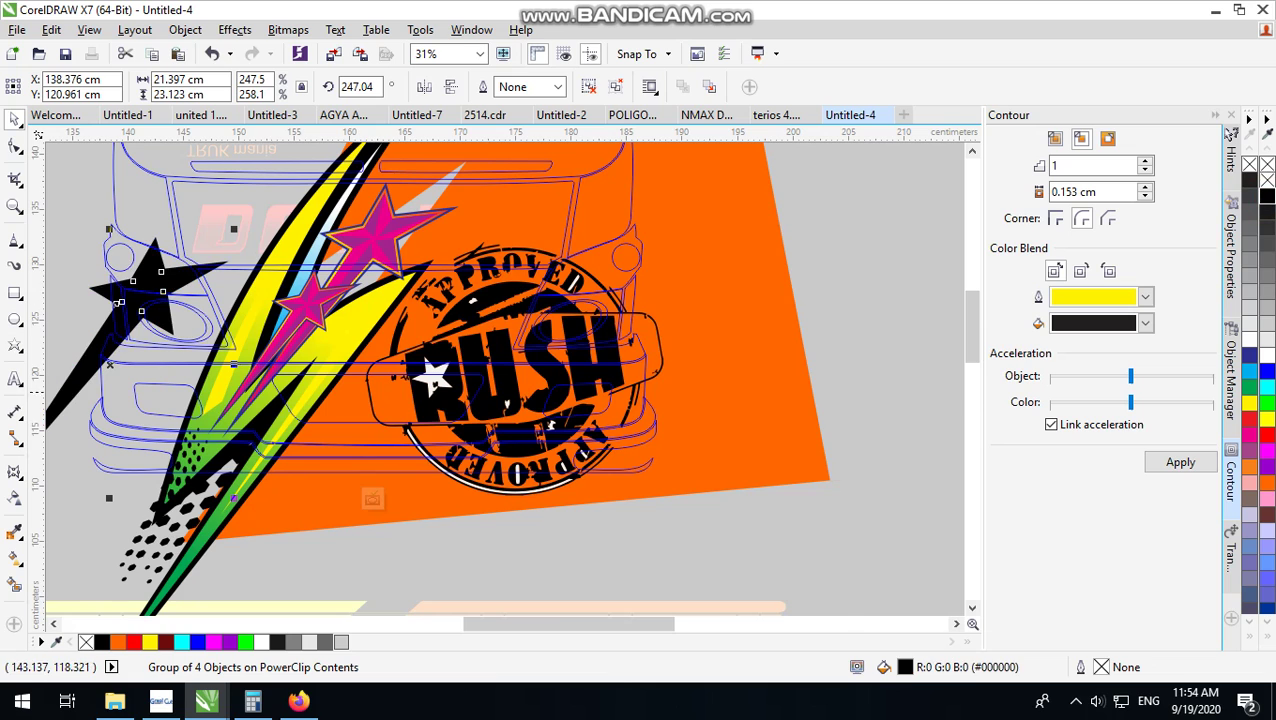
pyautogui.scroll(-2, 63, 422)
pyautogui.scroll(2, 63, 422)
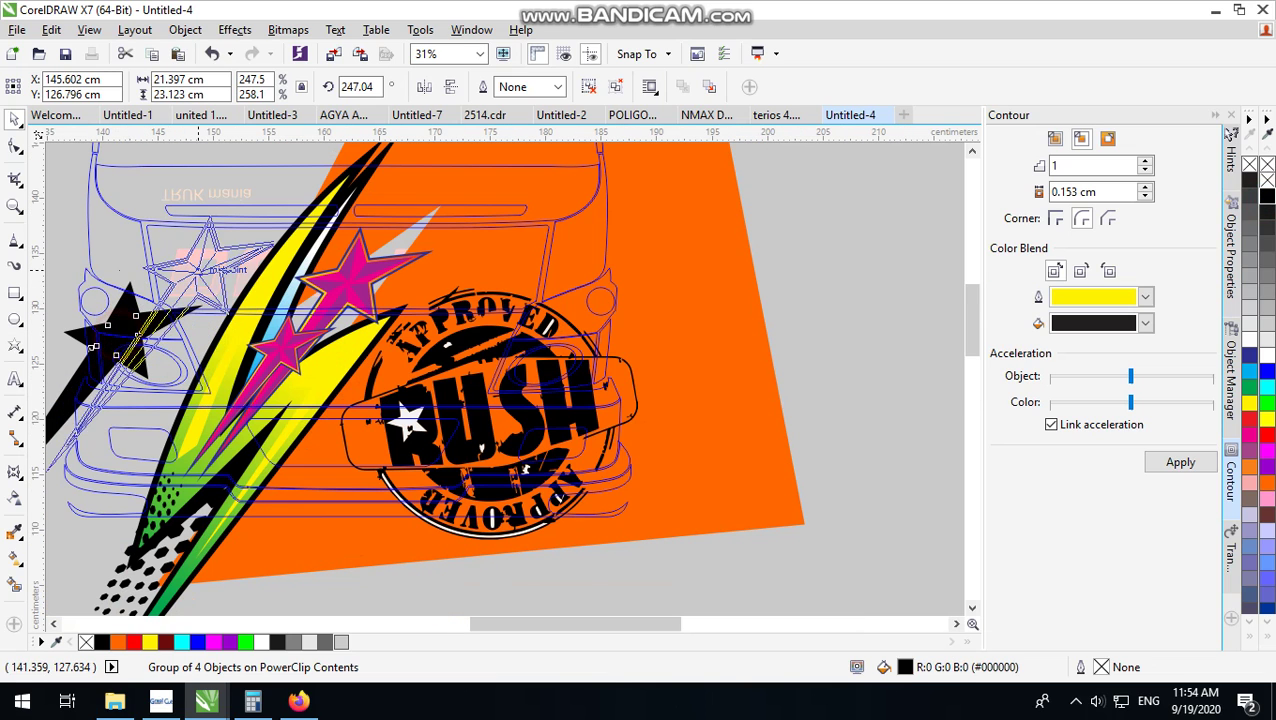
# Fill the copied star group with orange (#FF6600) and finish editing the PowerClip contents
pyautogui.scroll(-2, 246, 335)
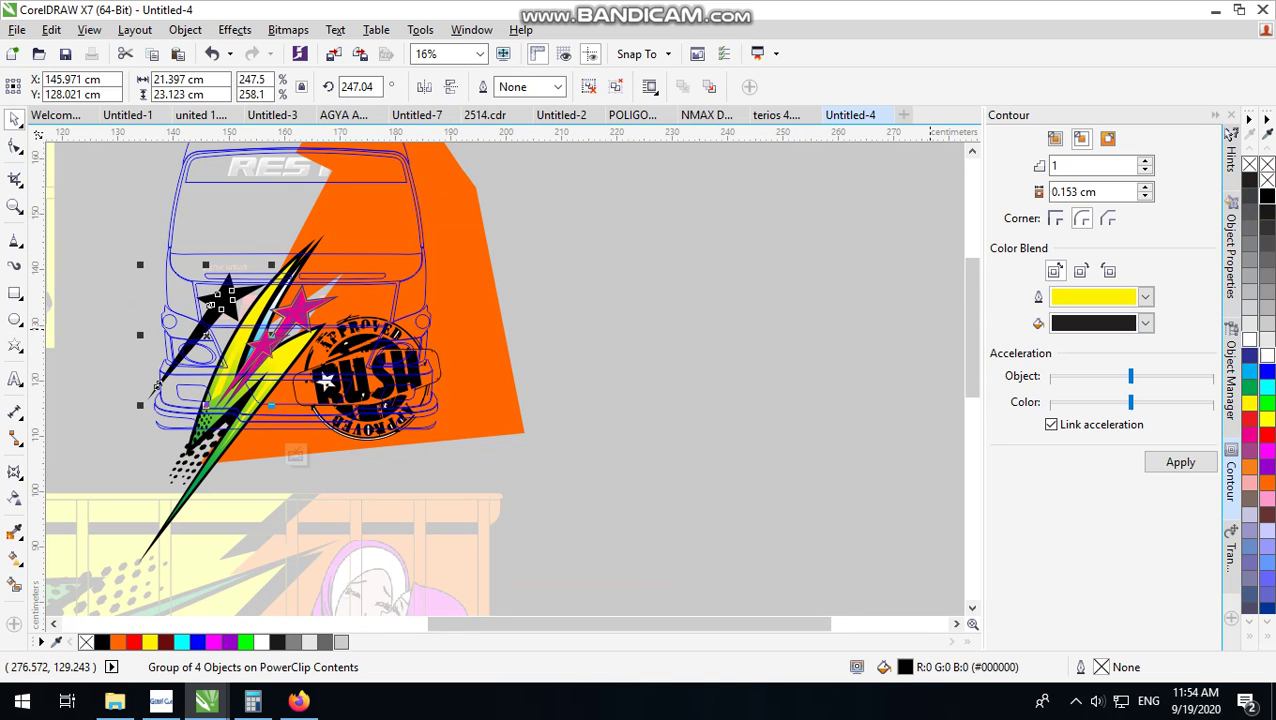
pyautogui.click(1268, 483)
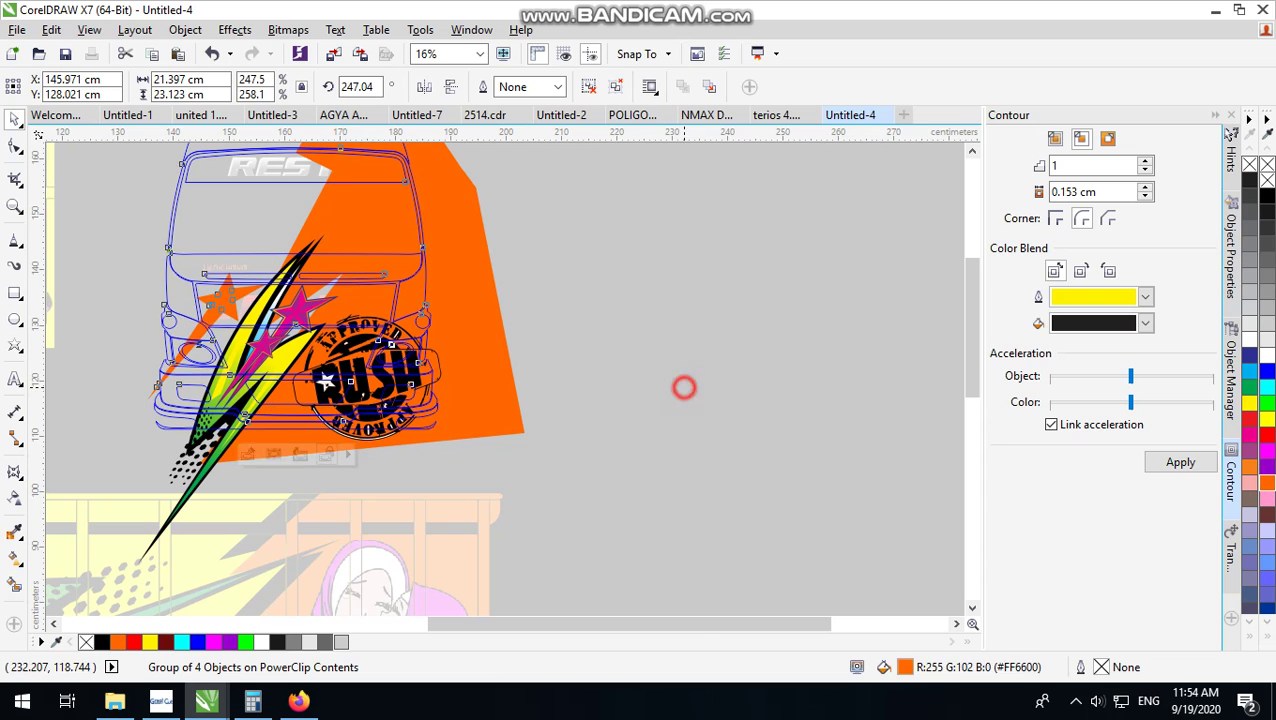
pyautogui.keyDown('ctrl'); pyautogui.click(684, 387); pyautogui.keyUp('ctrl')
pyautogui.scroll(1, 200, 315)
pyautogui.scroll(-2, 210, 316)
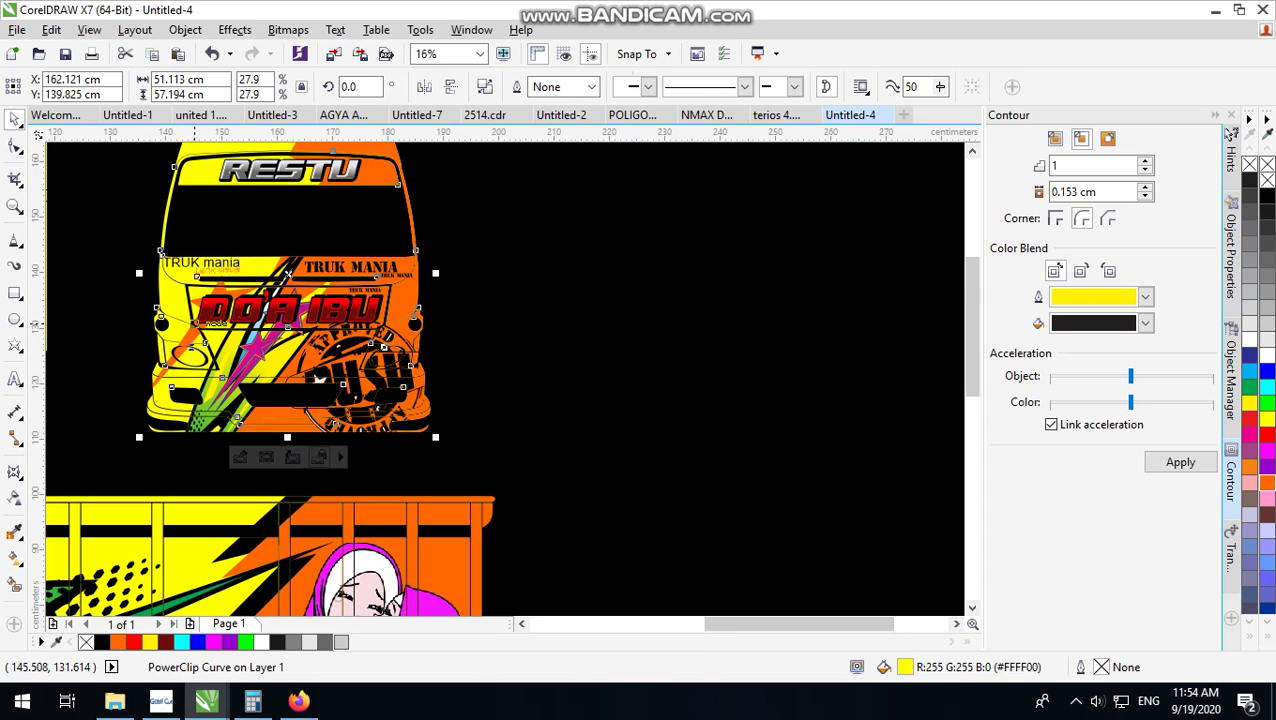
# Edit the truck front's PowerClip contents, place a copy of the RUSH stamp on the yellow side of the roof and finish editing
pyautogui.scroll(-2, 372, 298)
pyautogui.scroll(2, 330, 202)
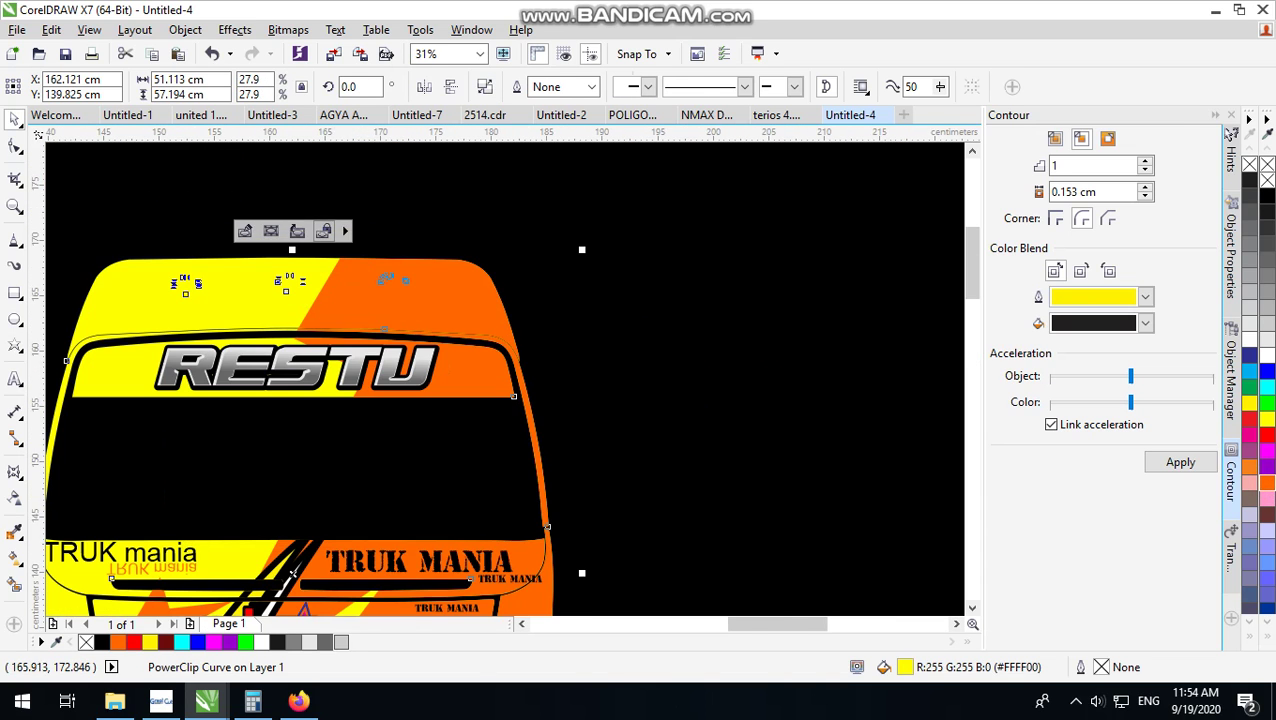
pyautogui.click(365, 190)
pyautogui.scroll(-1, 335, 255)
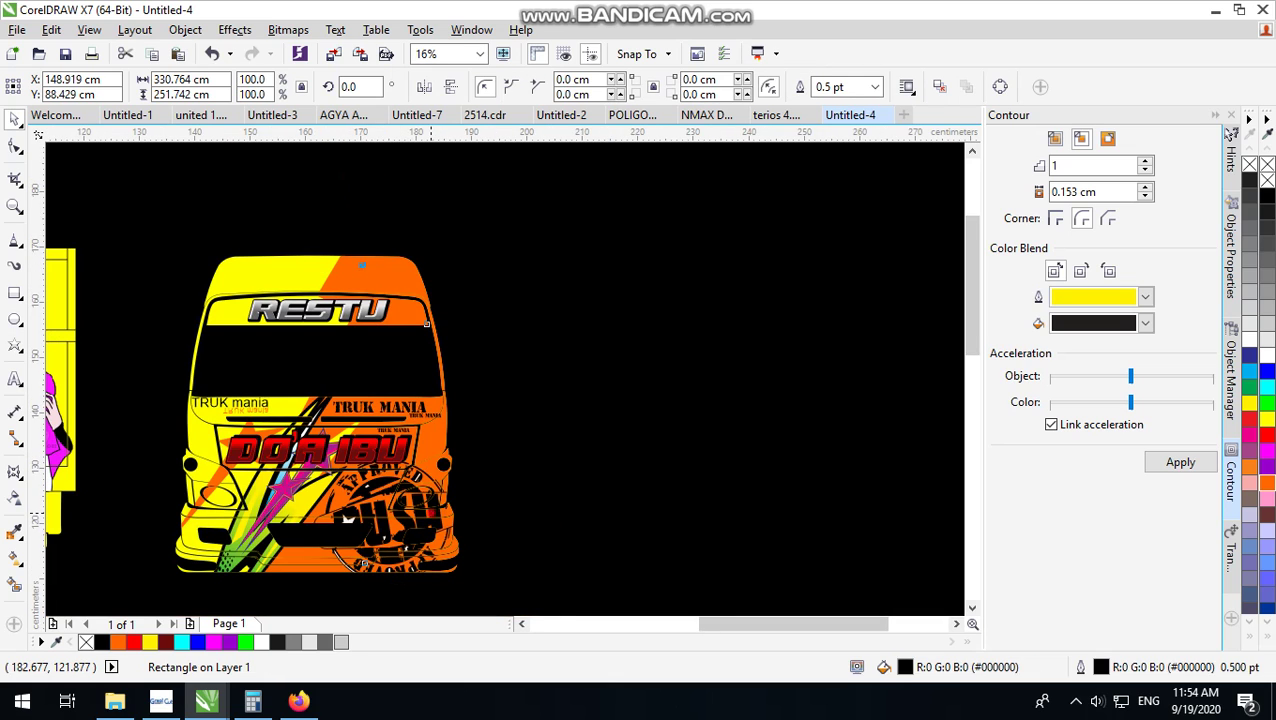
pyautogui.click(431, 512)
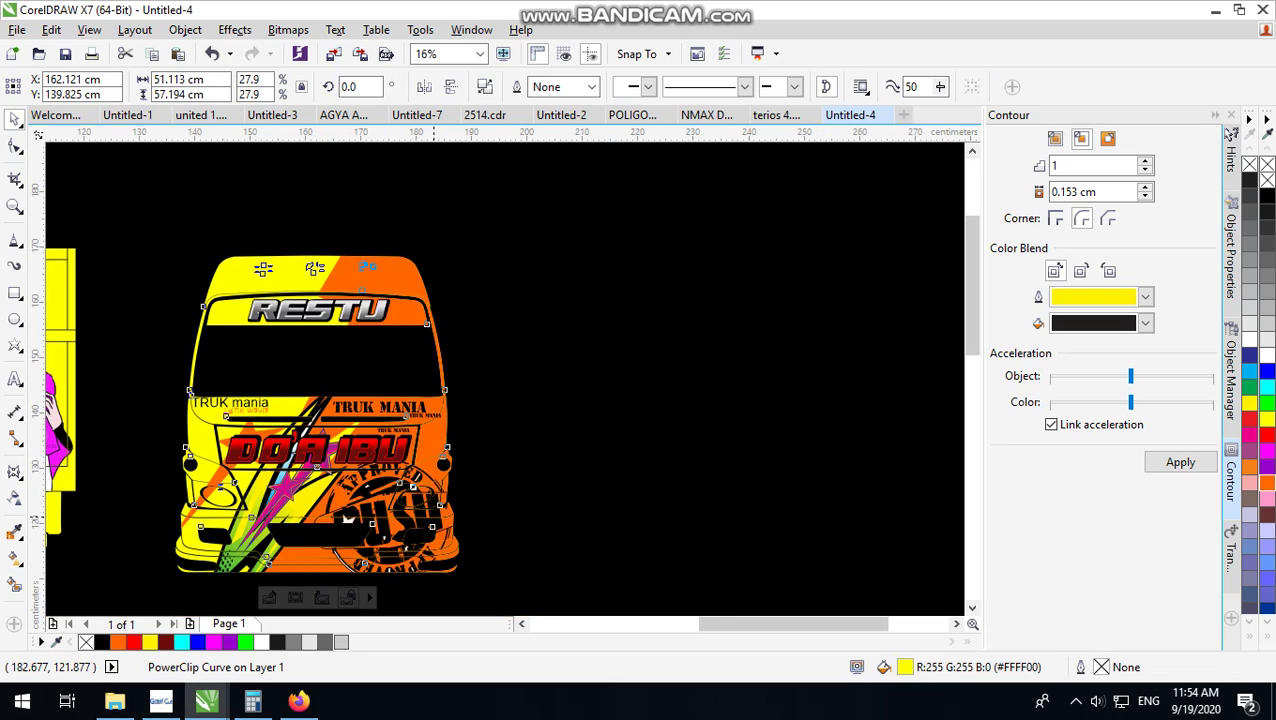
pyautogui.keyDown('ctrl'); pyautogui.click(433, 512); pyautogui.keyUp('ctrl')
pyautogui.scroll(1, 433, 512)
pyautogui.scroll(-2, 478, 518)
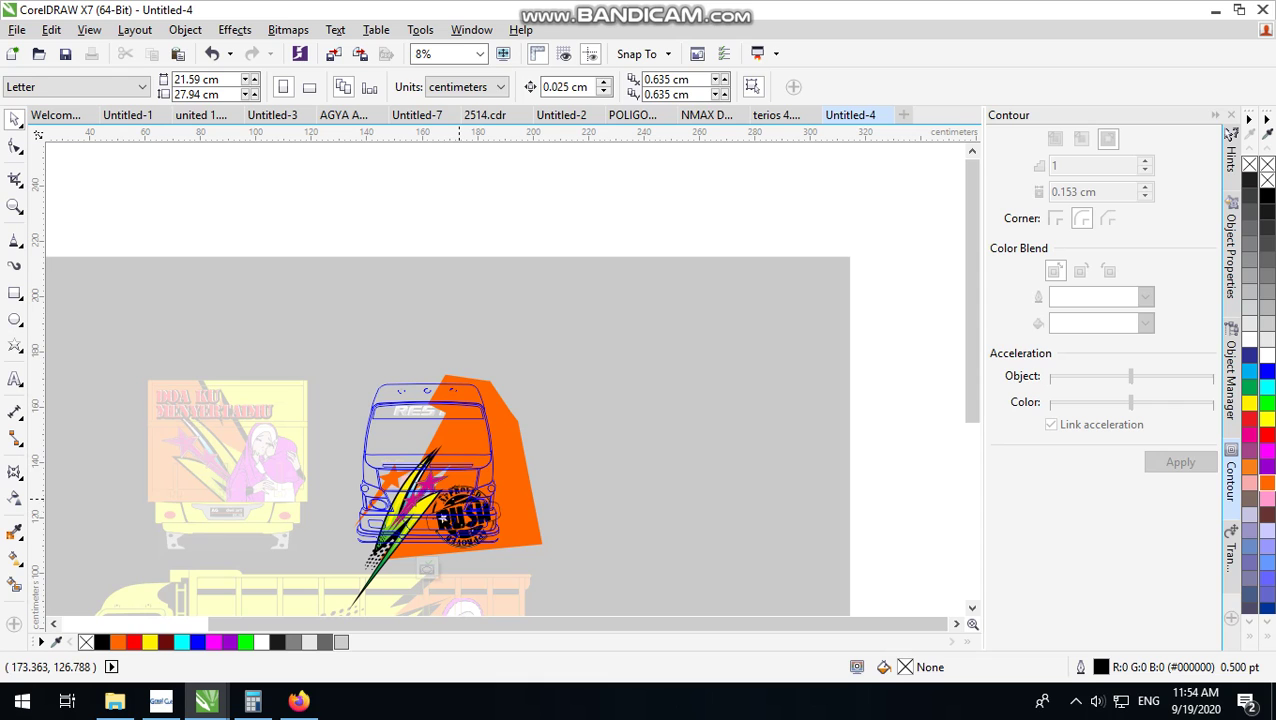
pyautogui.moveTo(441, 519); pyautogui.dragTo(398, 350)
pyautogui.rightClick(398, 350)
pyautogui.keyDown('ctrl'); pyautogui.click(443, 220); pyautogui.keyUp('ctrl')
pyautogui.scroll(1, 446, 417)
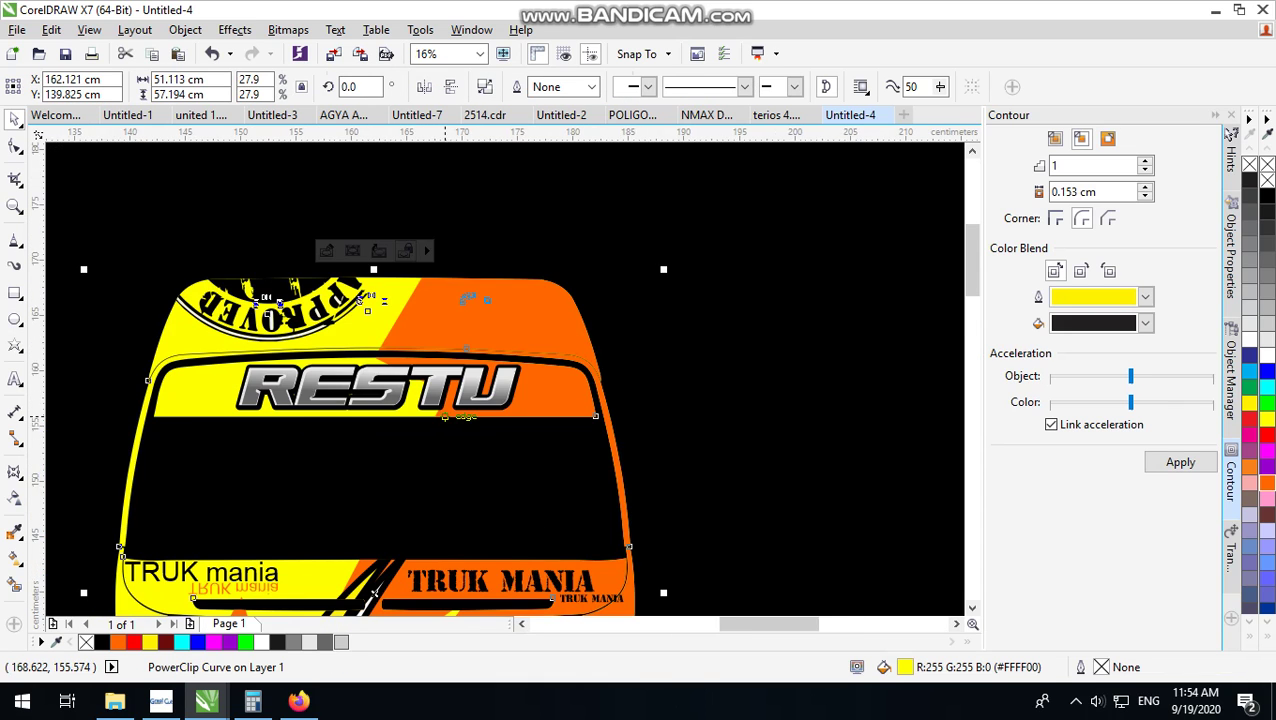
# Copy the lower RUSH stamp from the truck front's PowerClip contents to the clipboard and finish editing
pyautogui.scroll(-4, 367, 310)
pyautogui.click(456, 222)
pyautogui.scroll(3, 312, 492)
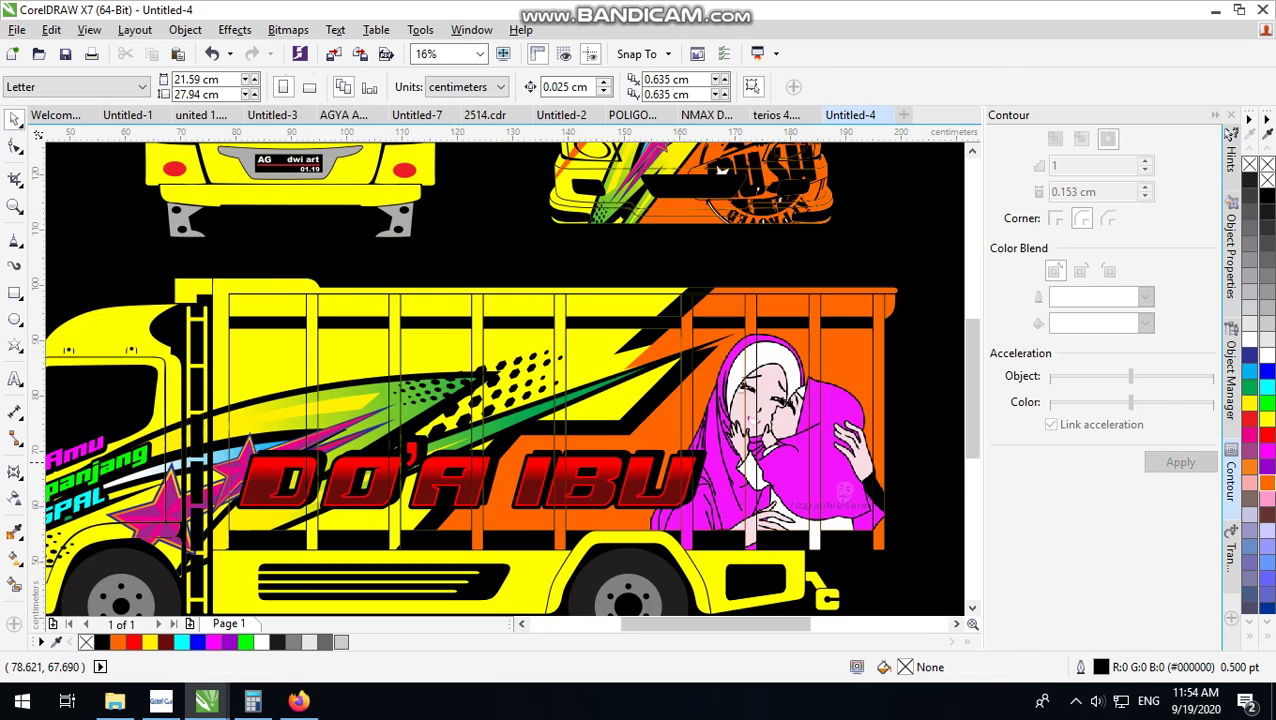
pyautogui.scroll(-2, 330, 460)
pyautogui.click(566, 307)
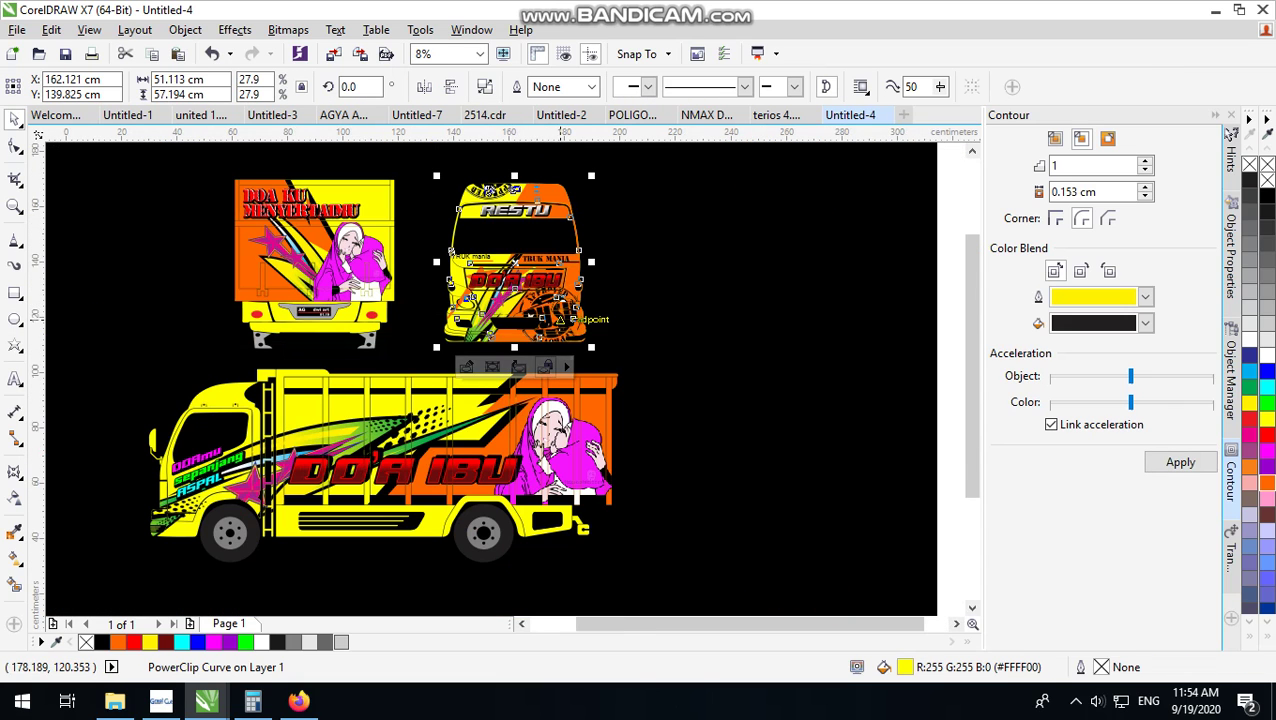
pyautogui.keyDown('ctrl'); pyautogui.click(562, 315); pyautogui.keyUp('ctrl')
pyautogui.click(550, 318)
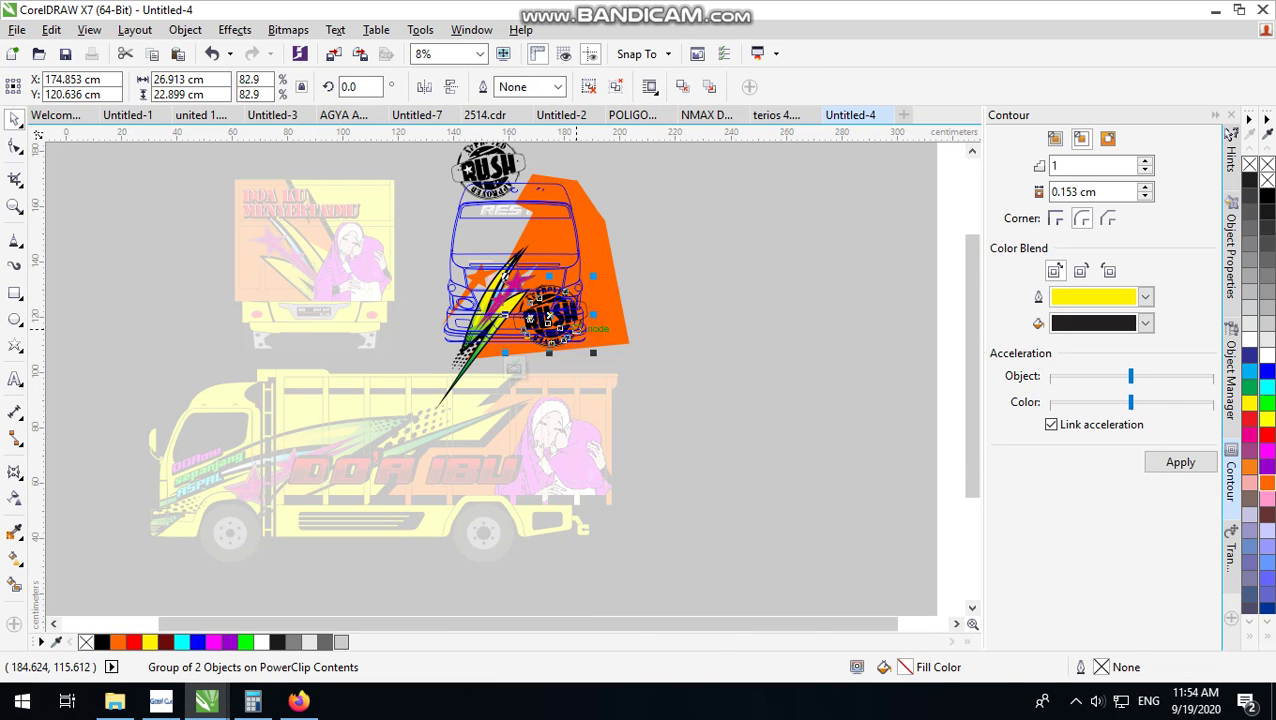
pyautogui.rightClick(562, 318)
pyautogui.click(636, 423)
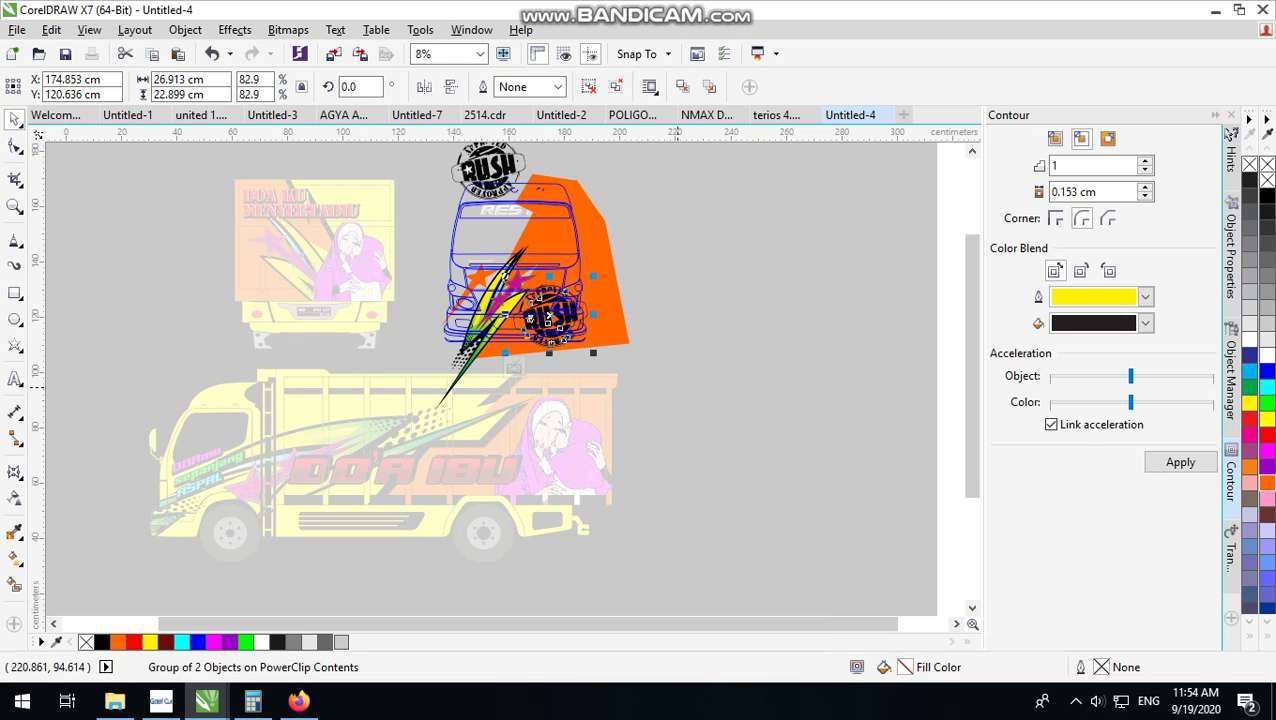
pyautogui.keyDown('ctrl'); pyautogui.click(678, 387); pyautogui.keyUp('ctrl')
# Paste the RUSH stamp into the truck side's PowerClip contents and move it to the cargo box's upper front area
pyautogui.click(404, 403)
pyautogui.keyDown('ctrl'); pyautogui.click(405, 403); pyautogui.keyUp('ctrl')
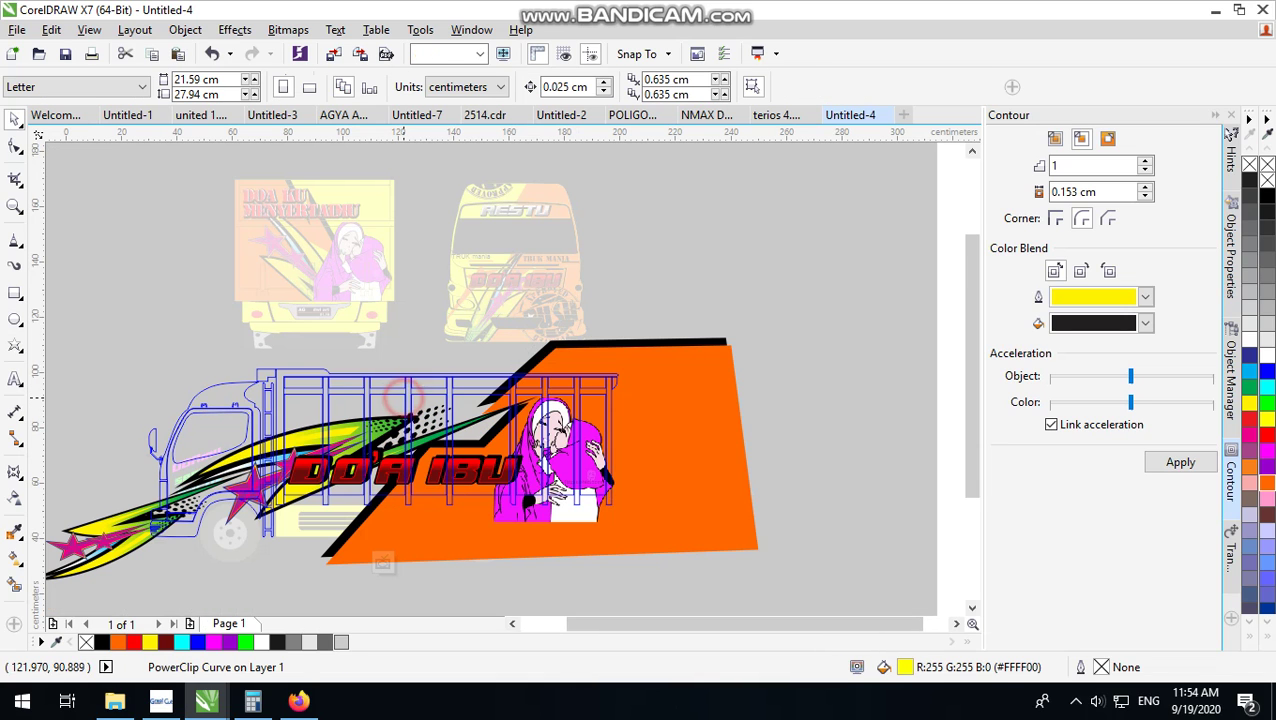
pyautogui.rightClick(437, 231)
pyautogui.click(484, 349)
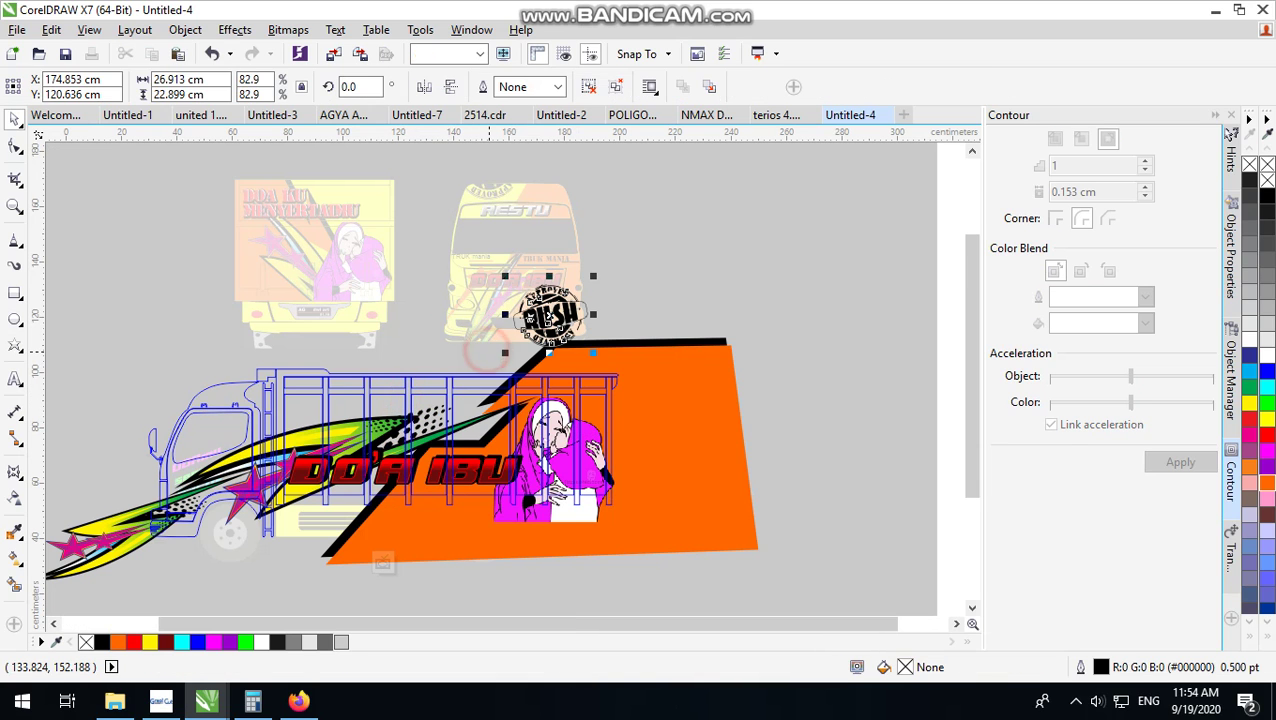
pyautogui.moveTo(548, 305); pyautogui.dragTo(312, 392)
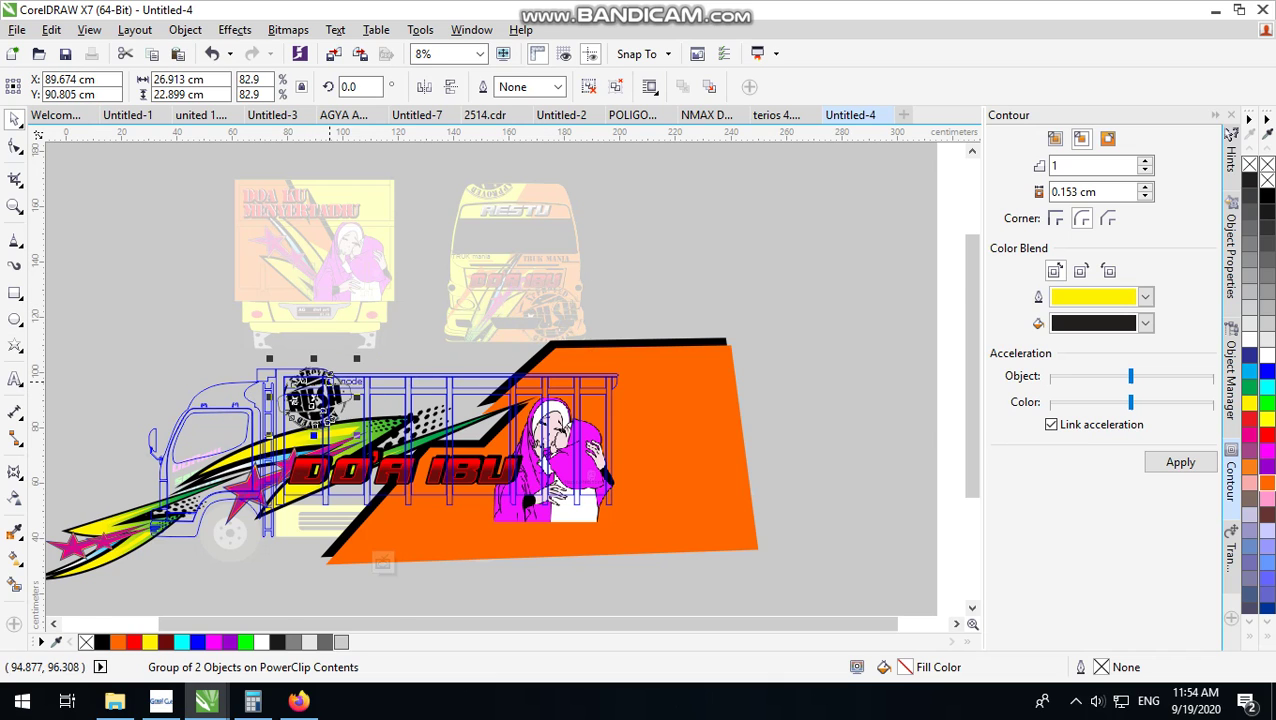
# Enlarge the pasted RUSH stamp to about 57.5 cm wide over the cargo box's upper front edge and finish editing the PowerClip
pyautogui.scroll(1, 312, 390)
pyautogui.moveTo(379, 342); pyautogui.dragTo(570, 271)
pyautogui.moveTo(374, 409); pyautogui.dragTo(409, 340)
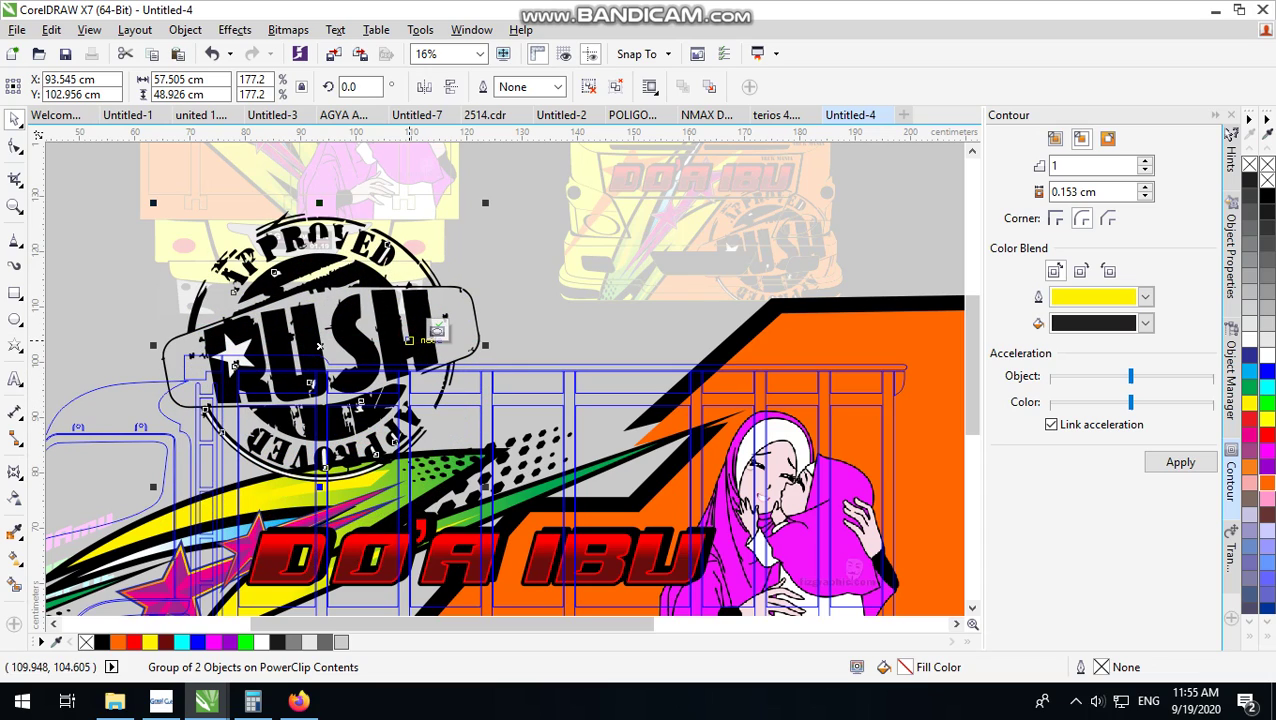
pyautogui.keyDown('ctrl'); pyautogui.click(502, 292); pyautogui.keyUp('ctrl')
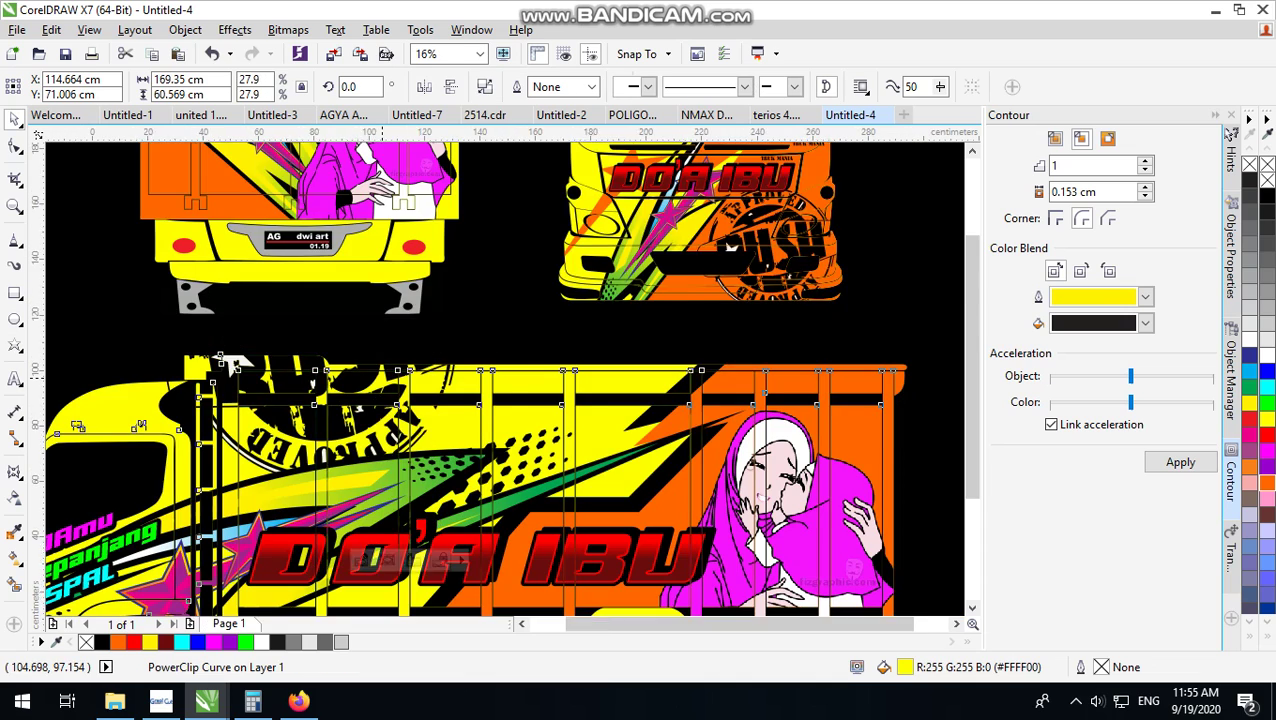
pyautogui.scroll(-1, 384, 378)
pyautogui.scroll(-1, 414, 392)
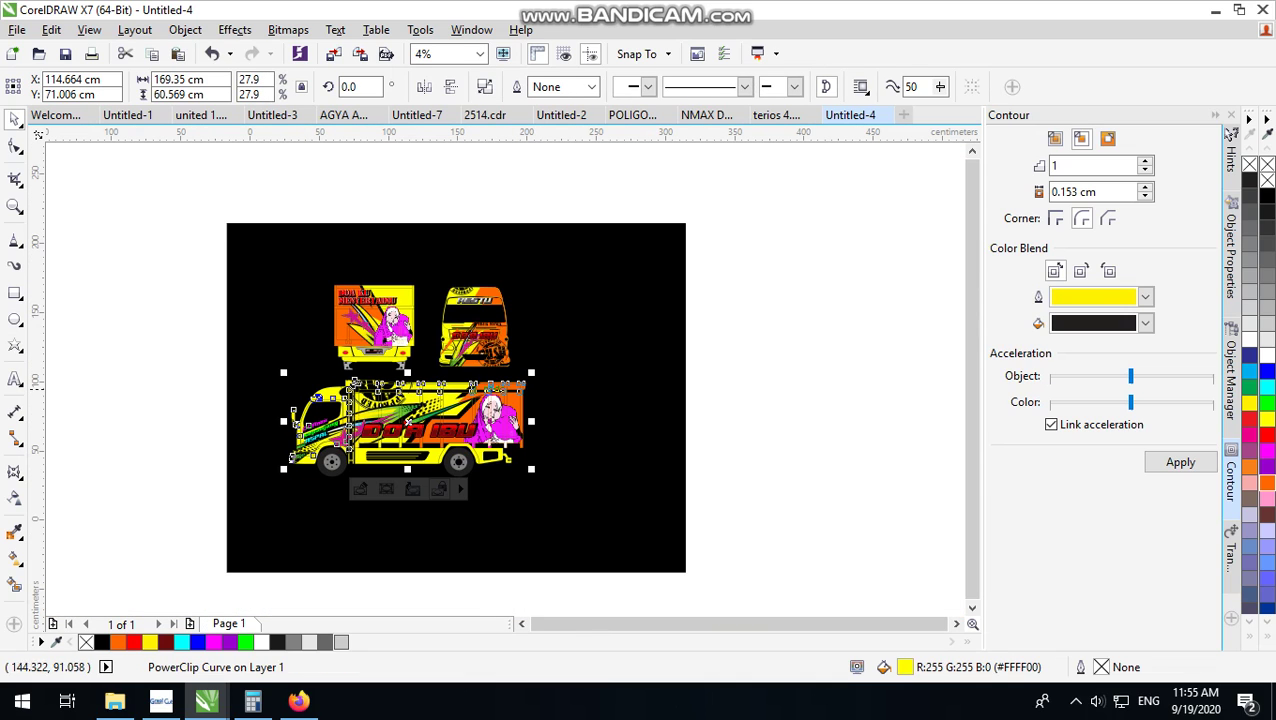
pyautogui.click(723, 333)
# Examine the livery on the truck's rear, front and side views
pyautogui.scroll(1, 372, 368)
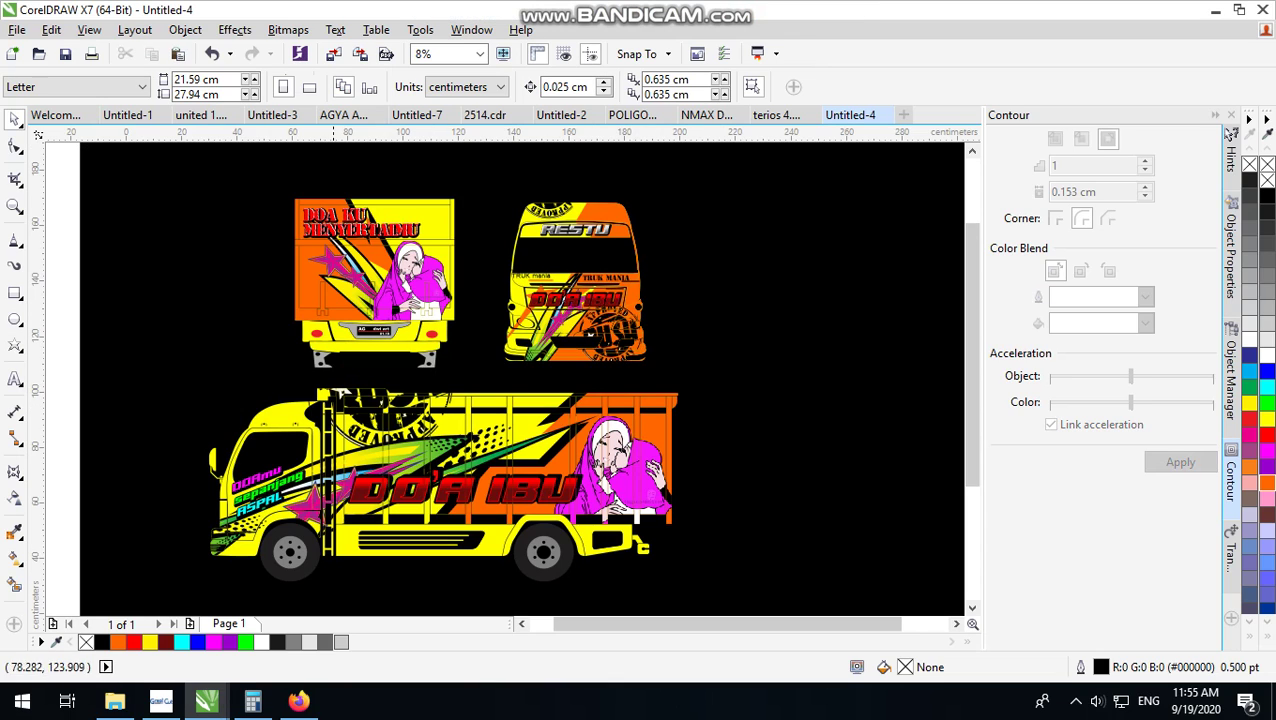
pyautogui.scroll(1, 338, 322)
pyautogui.scroll(-1, 372, 312)
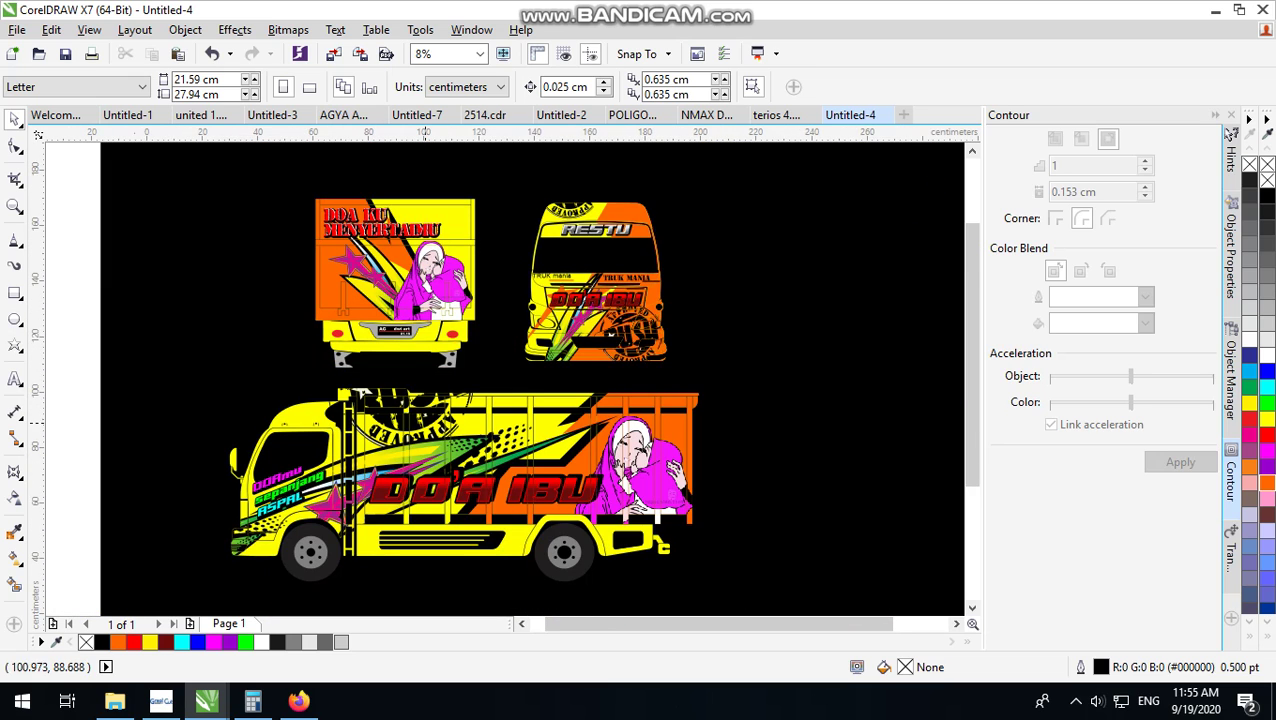
pyautogui.scroll(1, 380, 253)
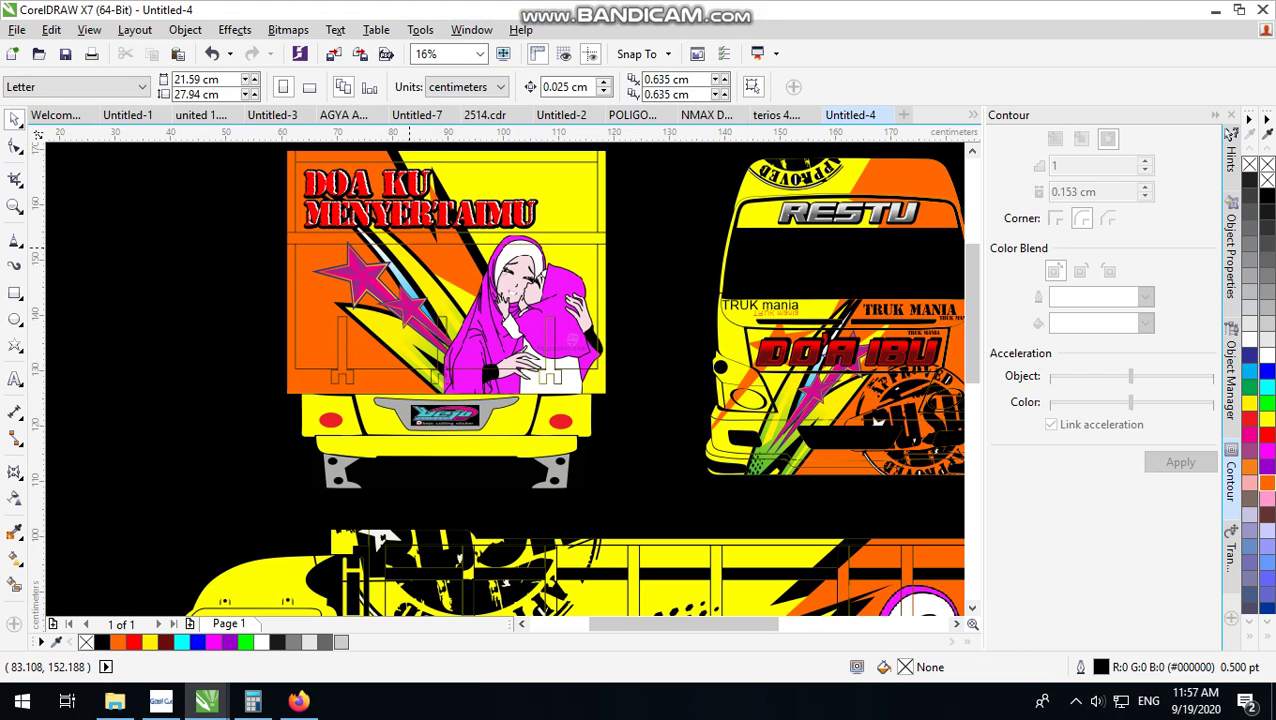
pyautogui.scroll(1, 477, 272)
pyautogui.scroll(-2, 477, 272)
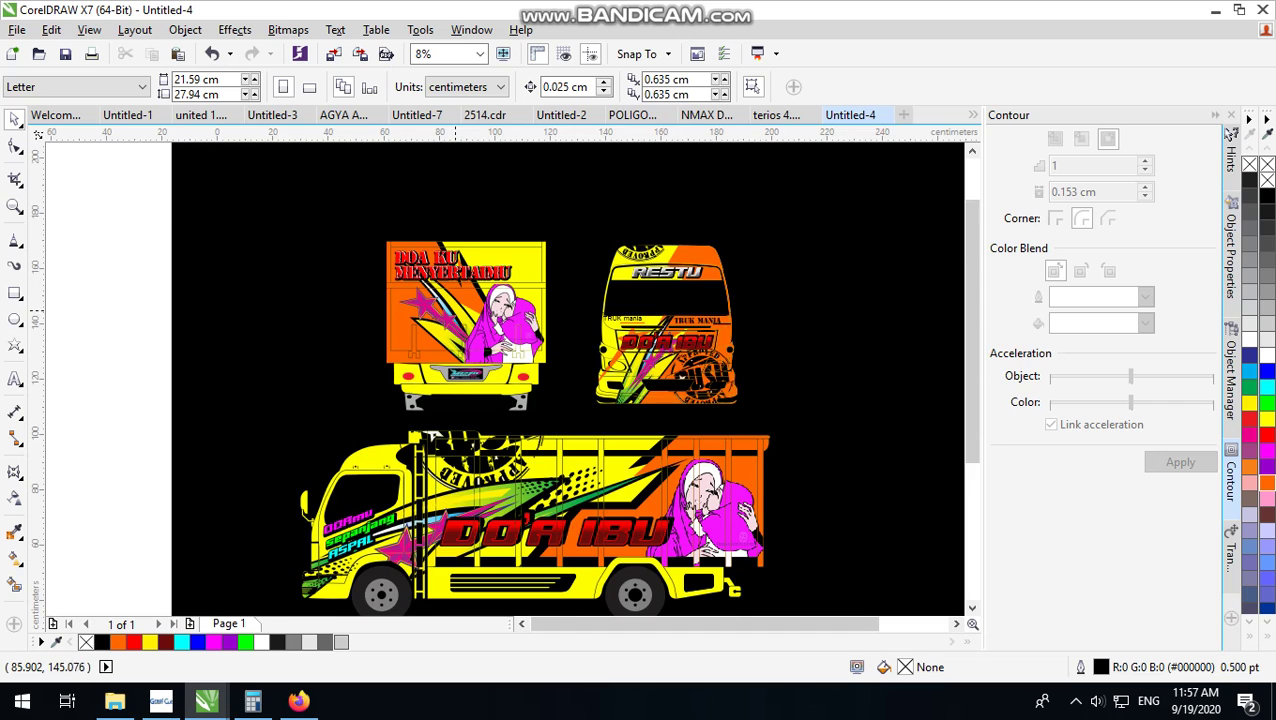
pyautogui.scroll(2, 455, 310)
pyautogui.scroll(-1, 430, 310)
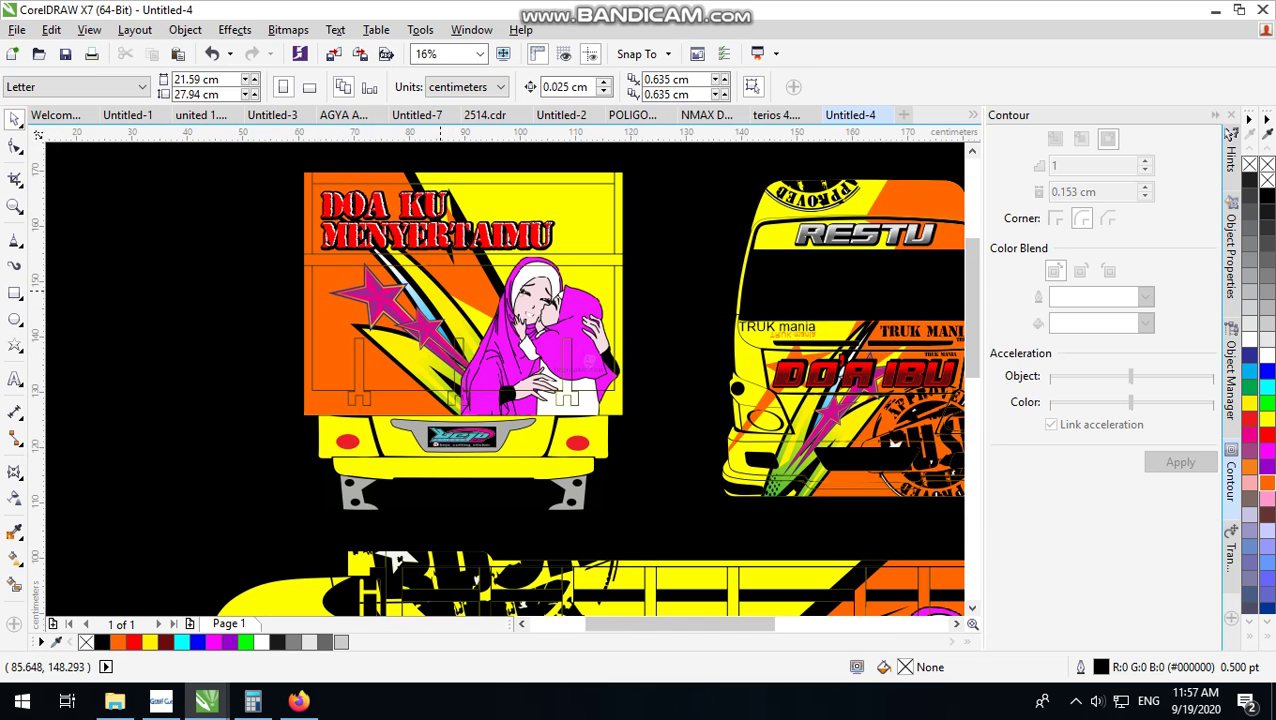
pyautogui.click(14, 378)
pyautogui.scroll(1, 465, 317)
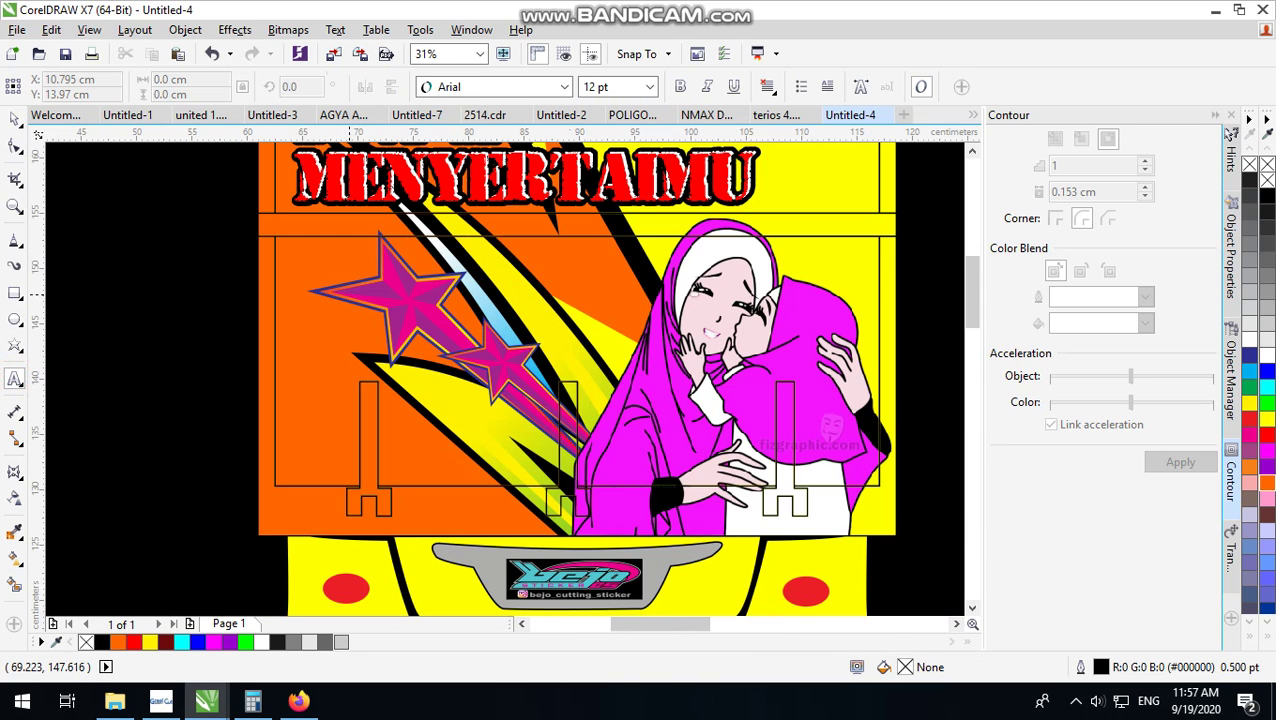
pyautogui.scroll(-1, 465, 317)
pyautogui.scroll(1, 468, 322)
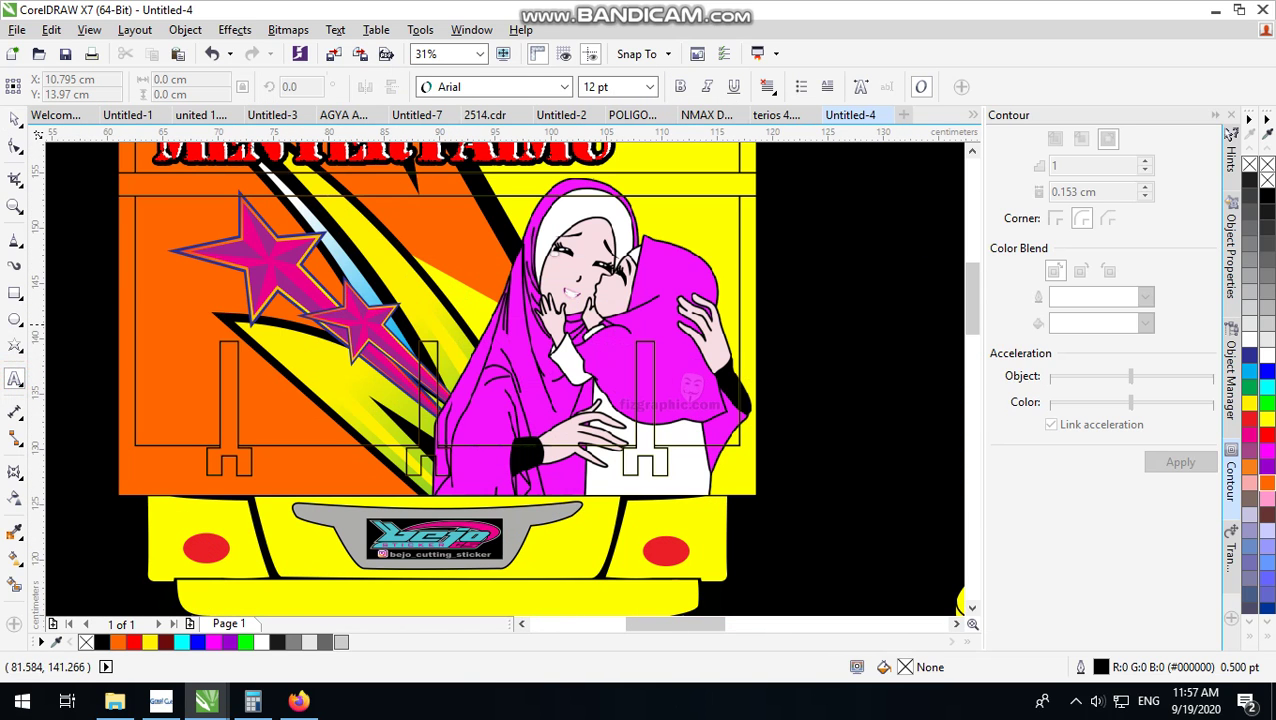
pyautogui.scroll(-1, 344, 322)
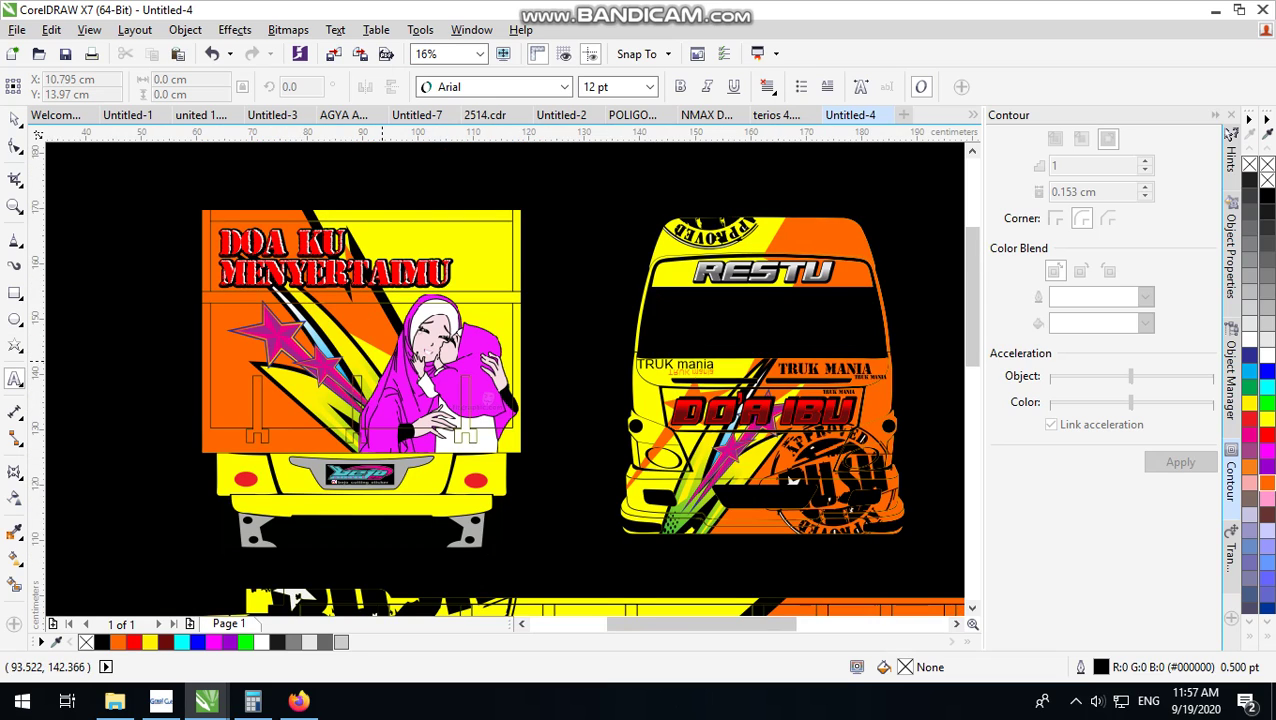
pyautogui.click(265, 339)
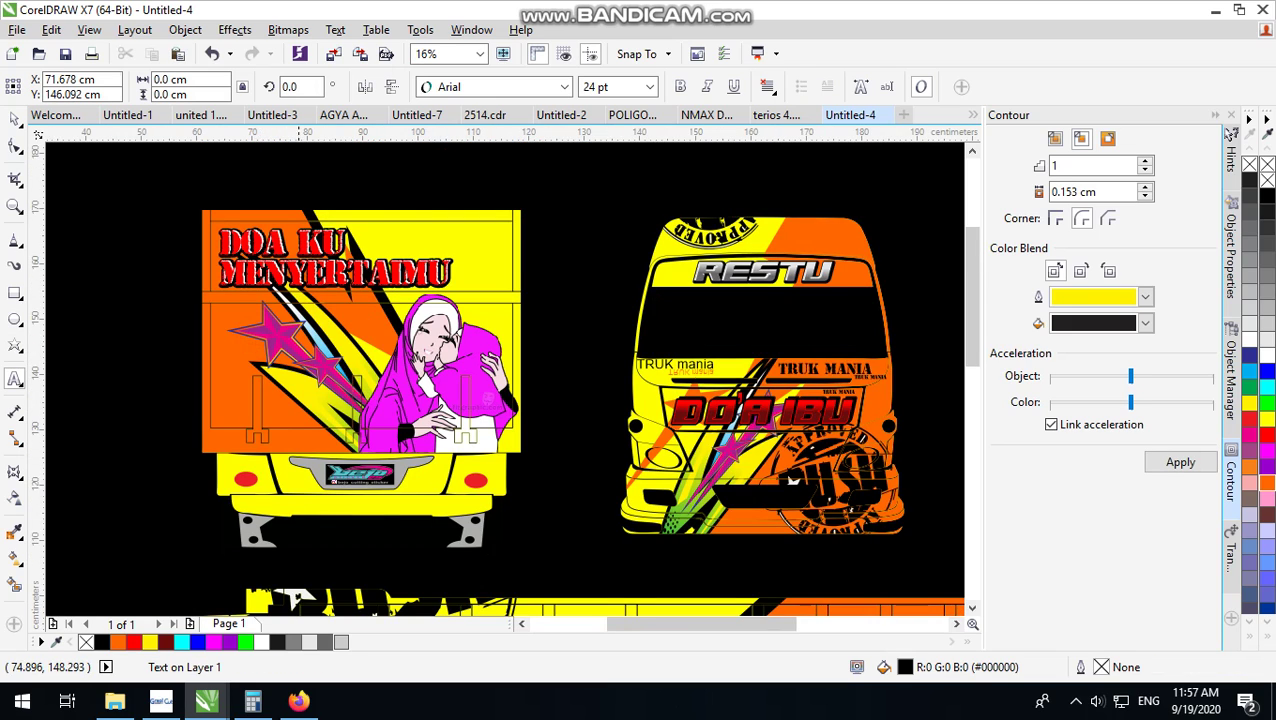
pyautogui.click(15, 118)
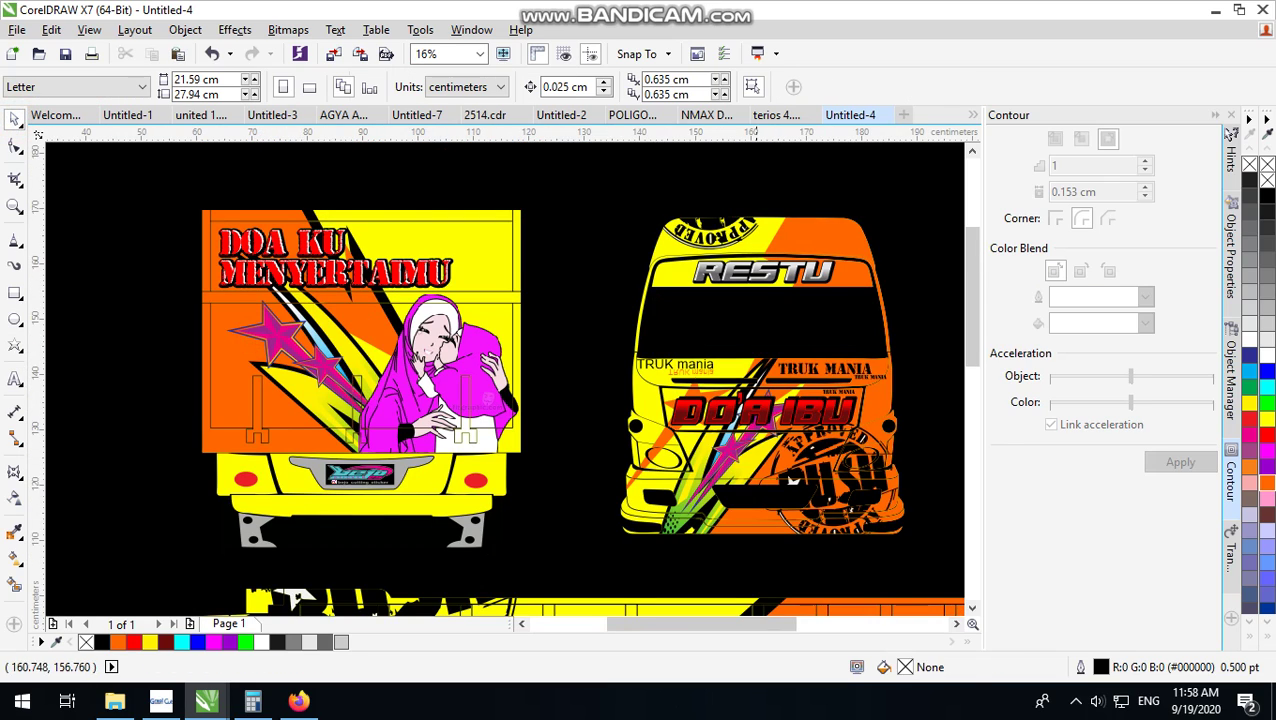
# Copy the metallic "RESTU" lettering from the truck front's windshield onto the truck's rear panel
pyautogui.click(750, 272)
pyautogui.scroll(2, 840, 270)
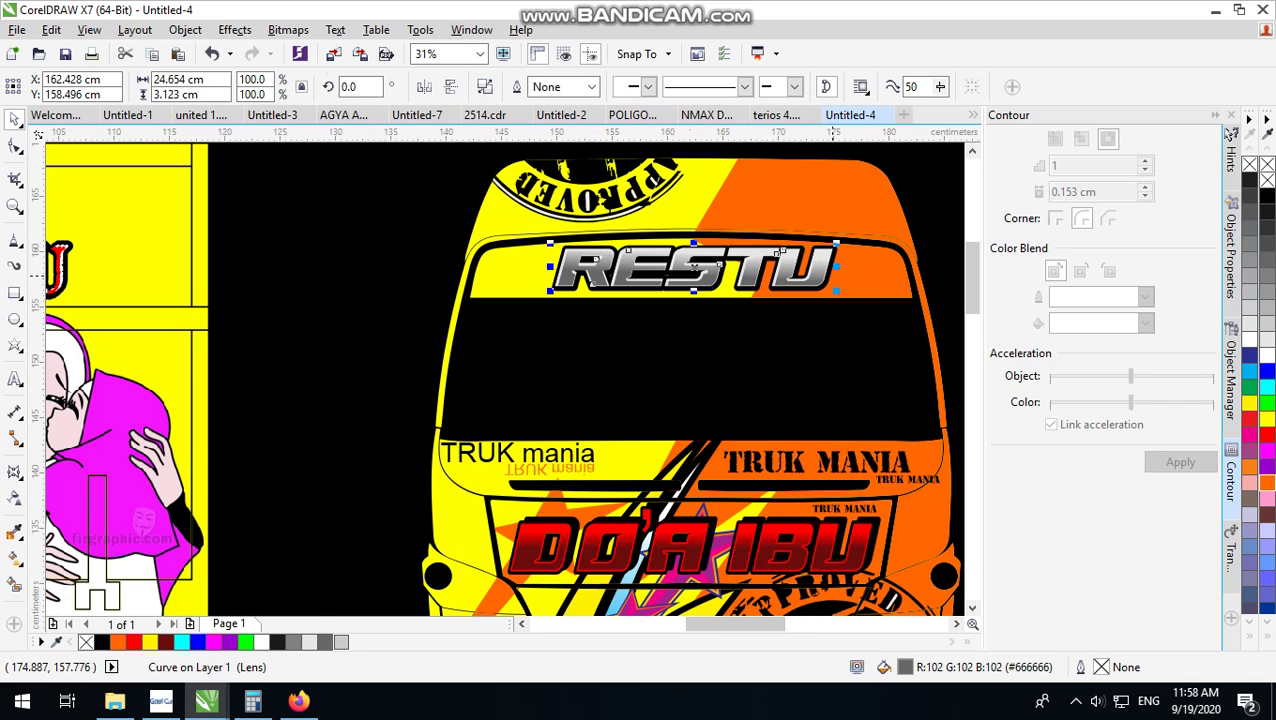
pyautogui.scroll(2, 800, 270)
pyautogui.scroll(-5, 770, 275)
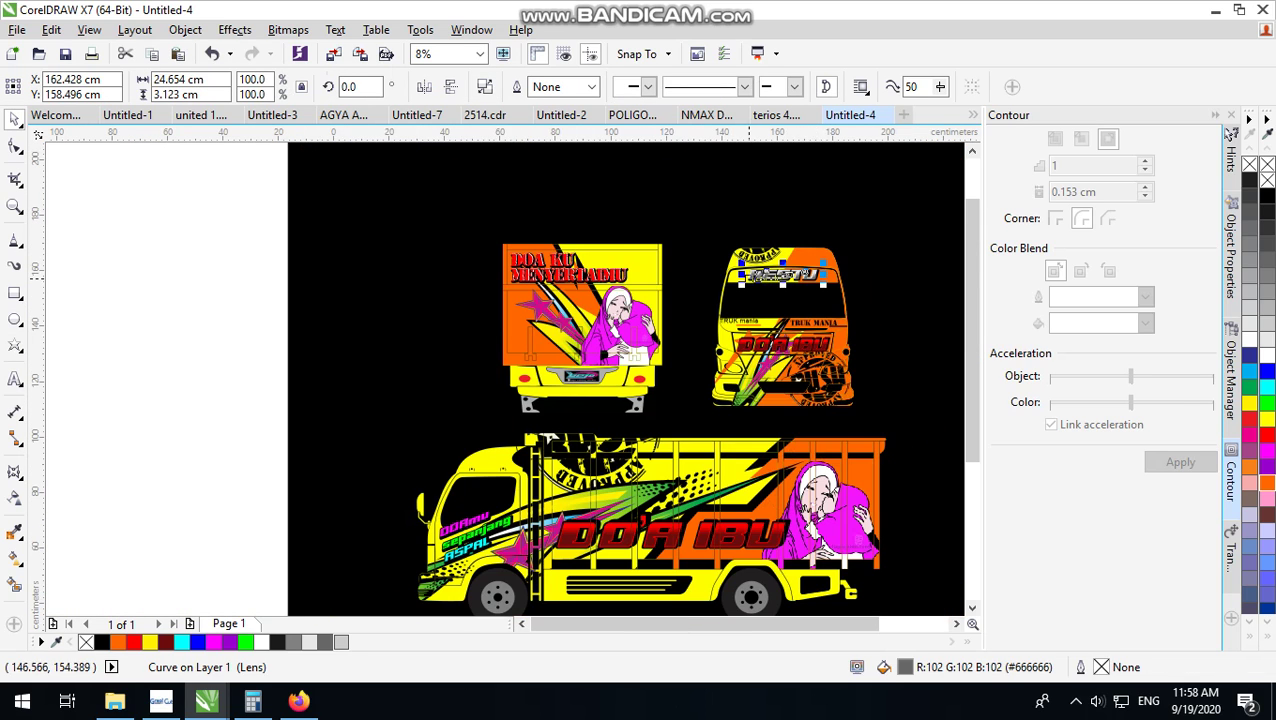
pyautogui.moveTo(564, 194); pyautogui.dragTo(520, 320)
pyautogui.rightClick(520, 320)
pyautogui.scroll(3, 518, 329)
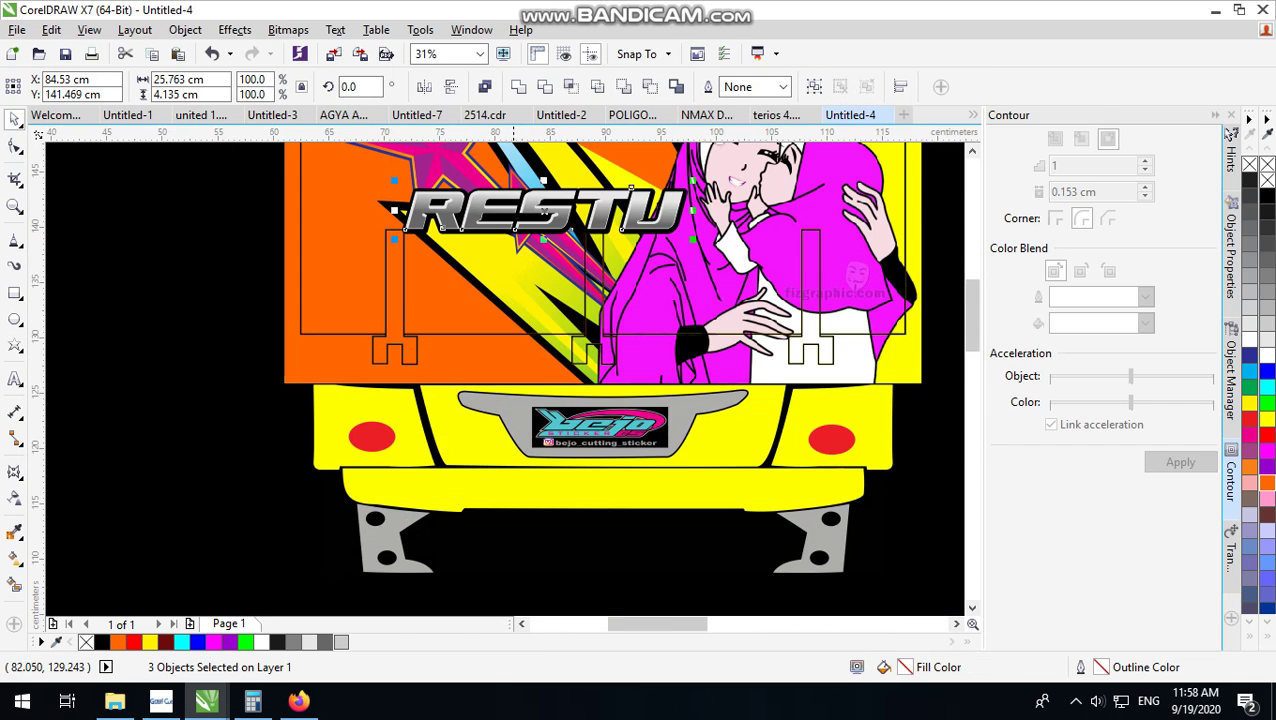
# Enlarge the copied "RESTU" lettering to about 52 cm wide and position it across the lower part of the rear panel
pyautogui.scroll(-1, 513, 338)
pyautogui.scroll(2, 550, 288)
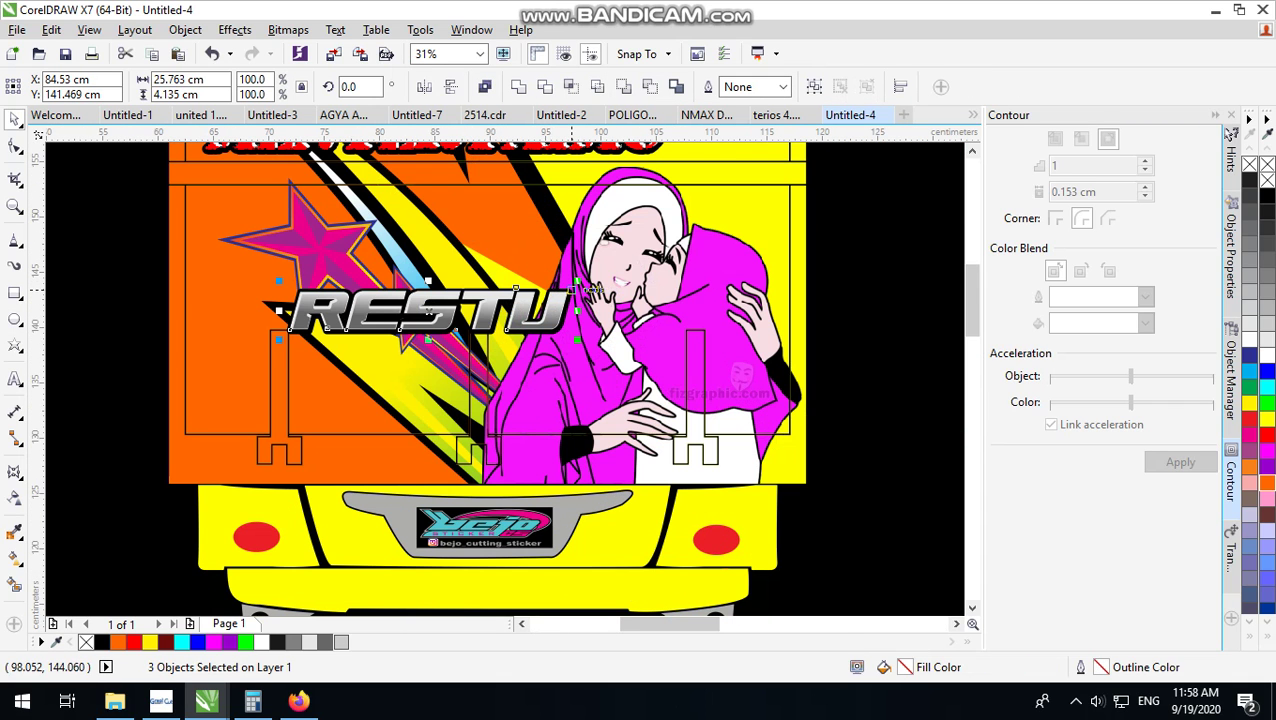
pyautogui.moveTo(577, 281); pyautogui.dragTo(612, 365)
pyautogui.moveTo(710, 337); pyautogui.dragTo(750, 322)
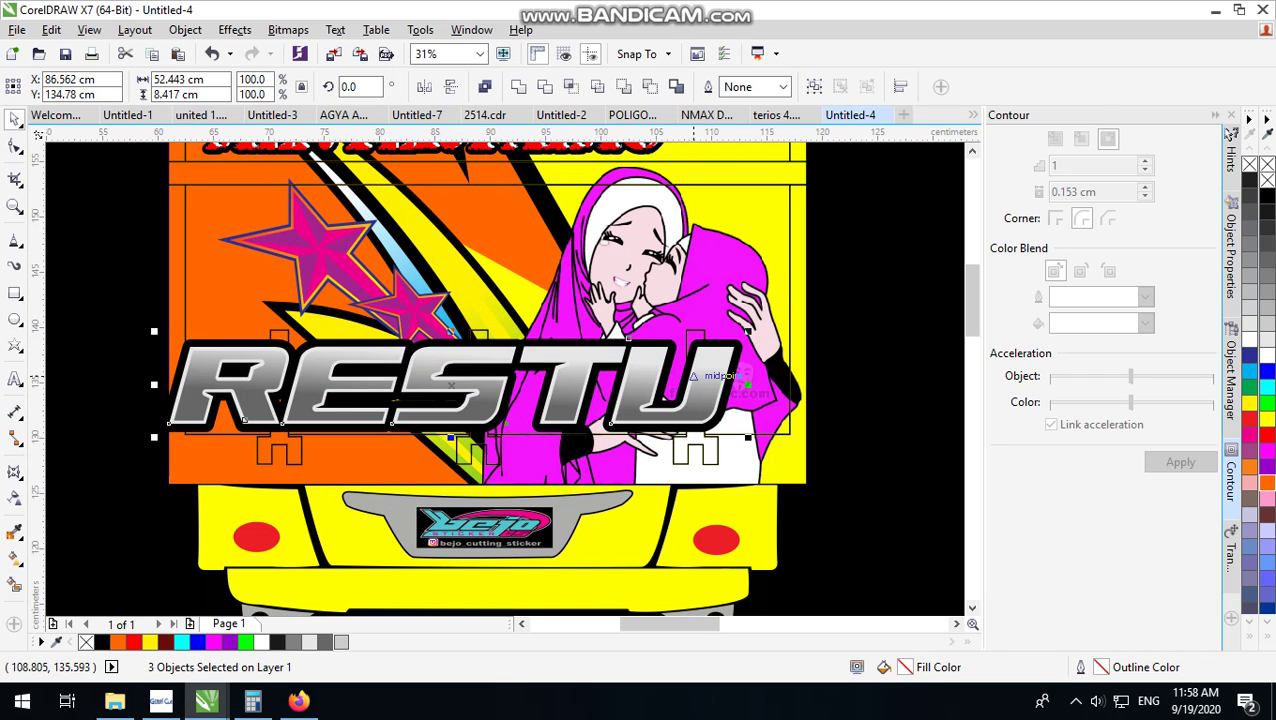
pyautogui.moveTo(710, 376); pyautogui.dragTo(745, 376)
# Reduce the rear "RESTU" lettering to about 28 cm wide in the panel's lower orange corner, beside the mother illustration, and deselect it
pyautogui.scroll(-2, 566, 370)
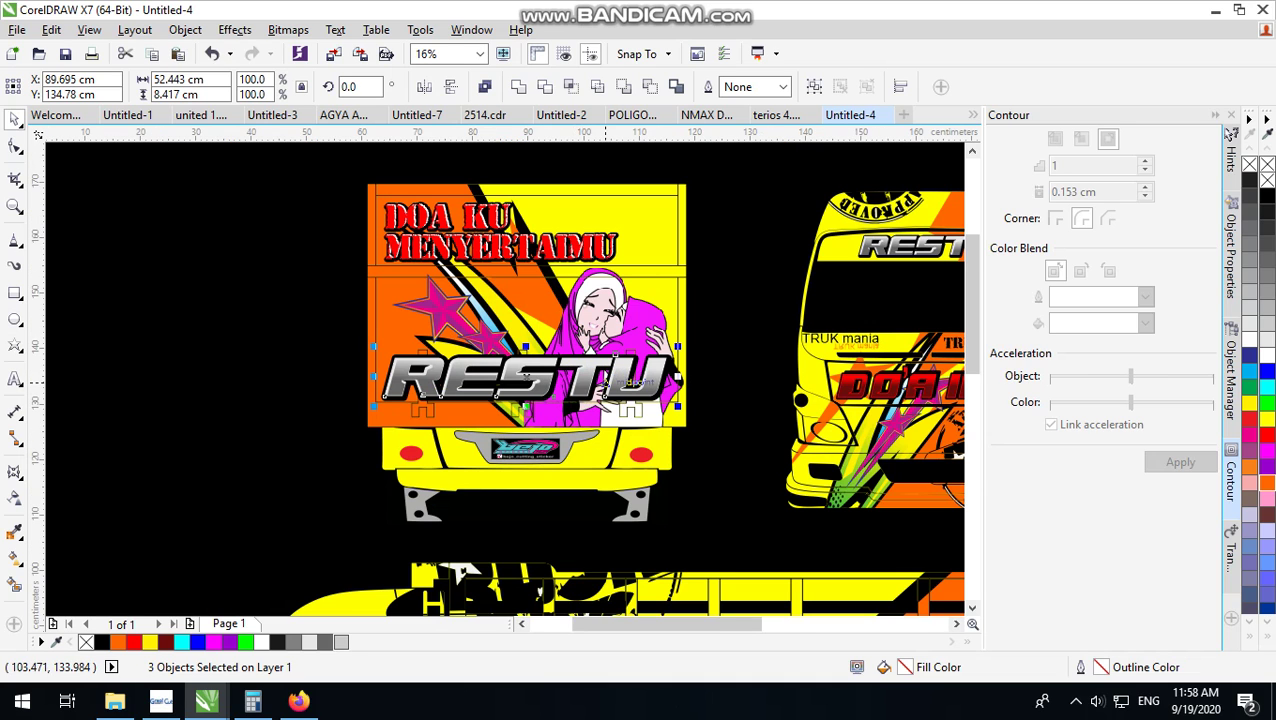
pyautogui.moveTo(677, 343); pyautogui.dragTo(516, 382)
pyautogui.moveTo(515, 347); pyautogui.dragTo(530, 381)
pyautogui.scroll(1, 575, 405)
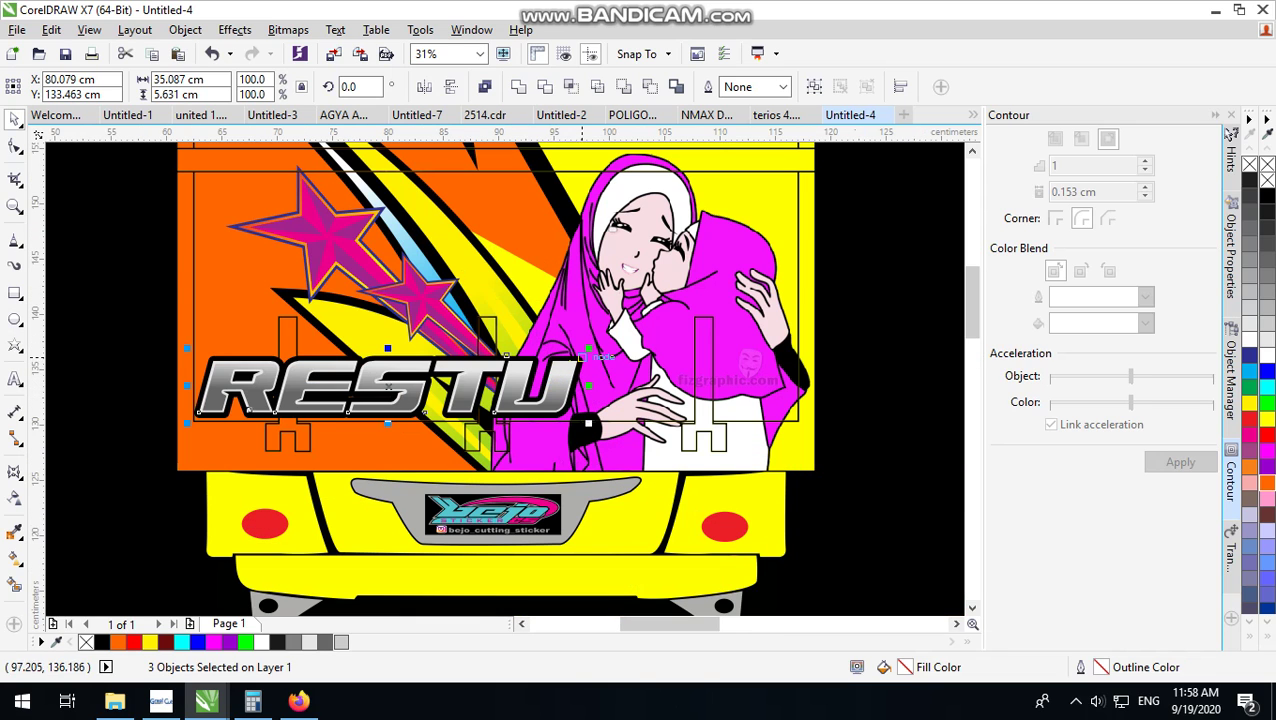
pyautogui.moveTo(588, 348); pyautogui.dragTo(505, 361)
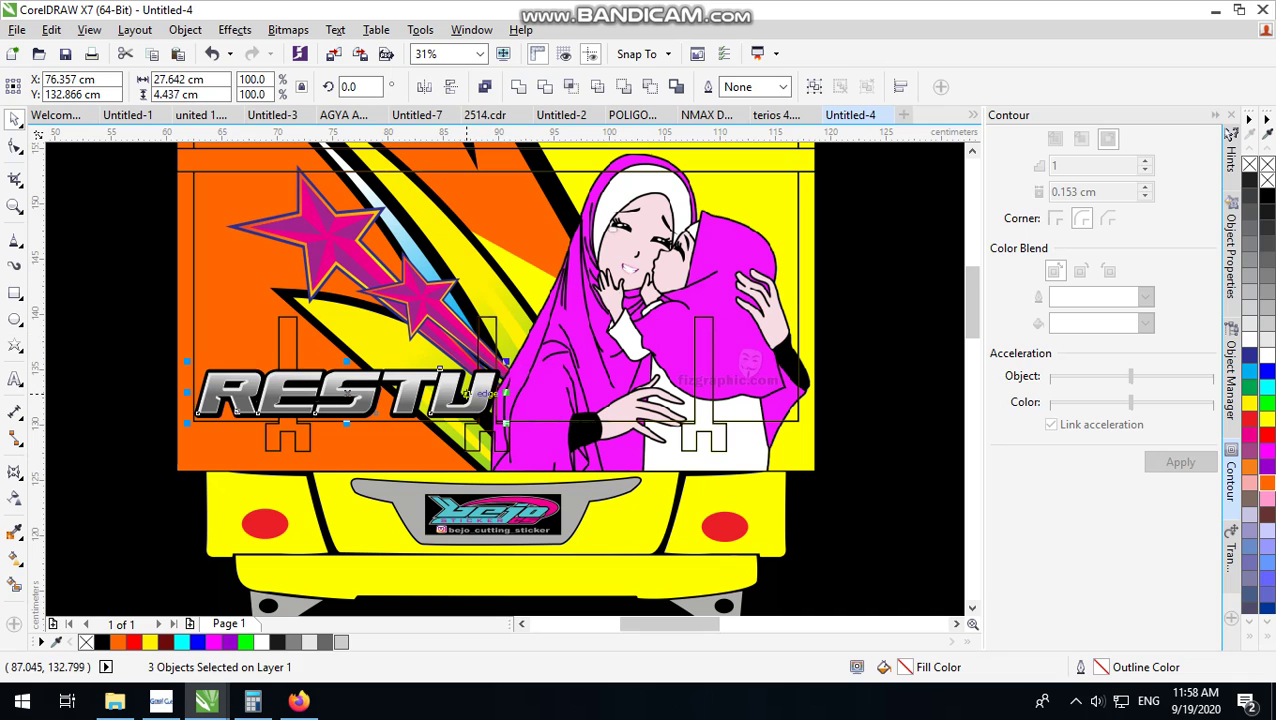
pyautogui.scroll(-2, 470, 392)
pyautogui.click(71, 305)
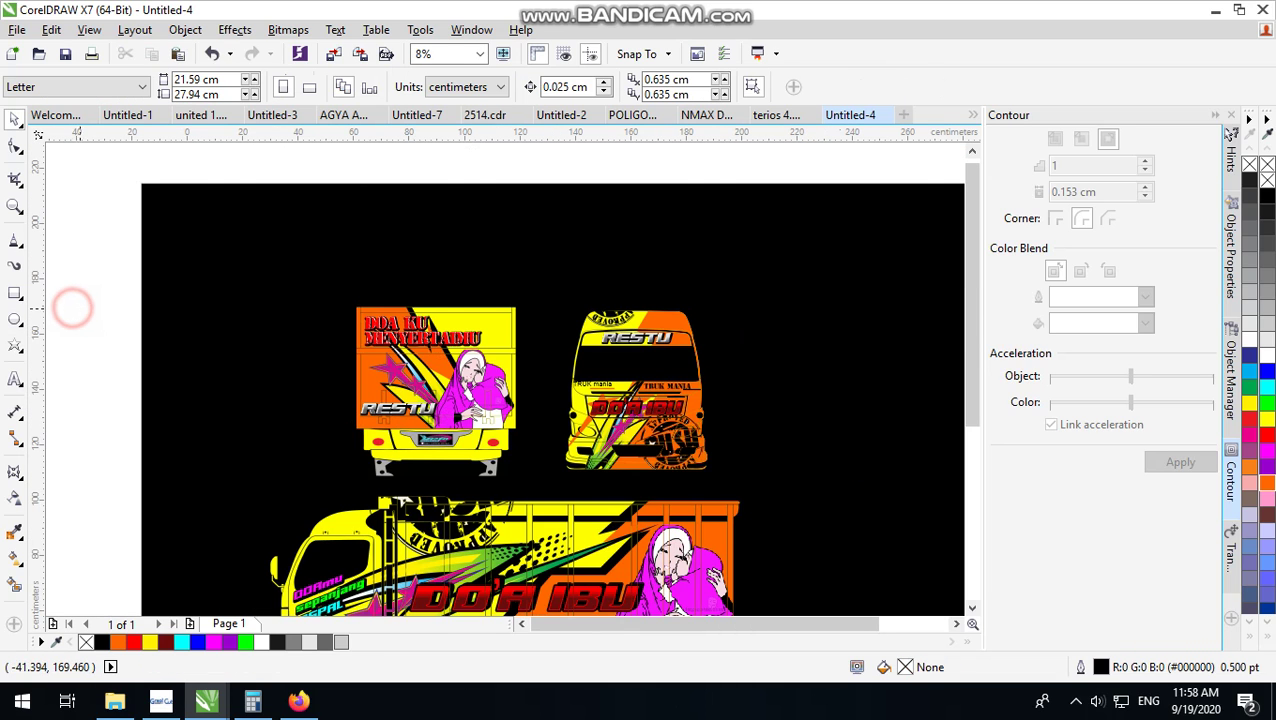
pyautogui.scroll(-1, 337, 250)
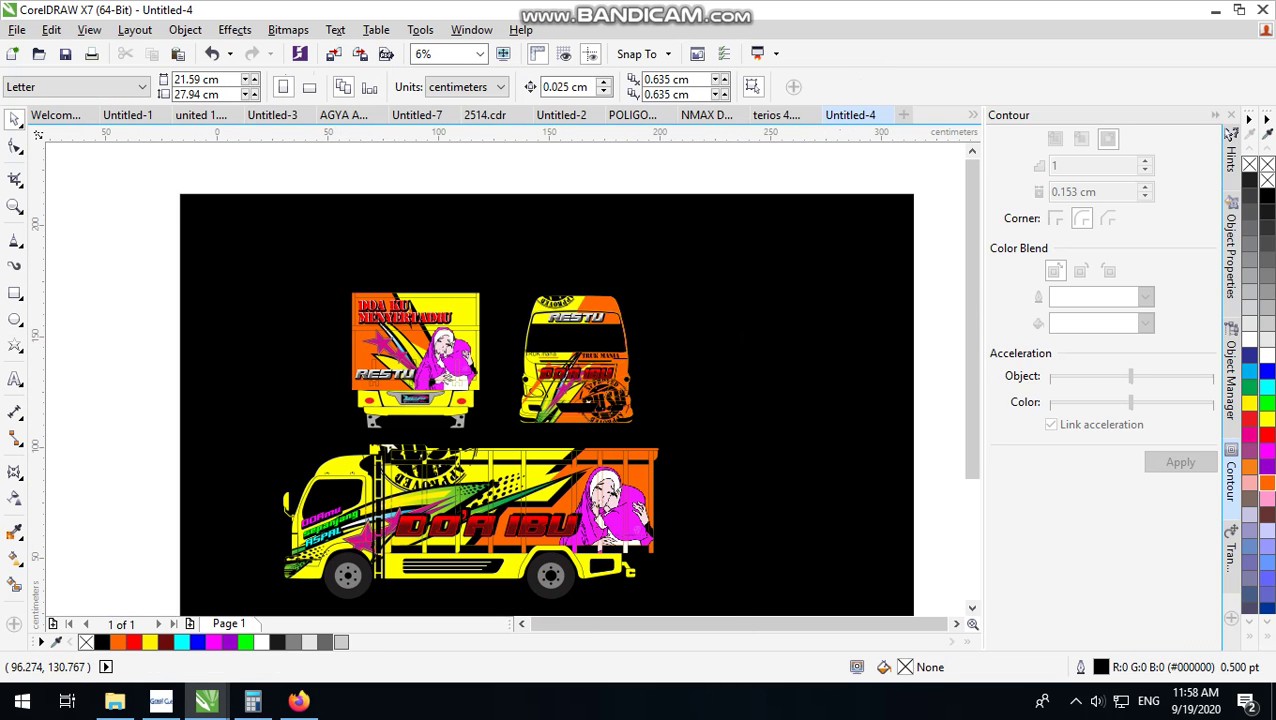
# Check the finished livery on the rear, front and side views, selecting the front and rear bodies for inspection
pyautogui.scroll(1, 430, 376)
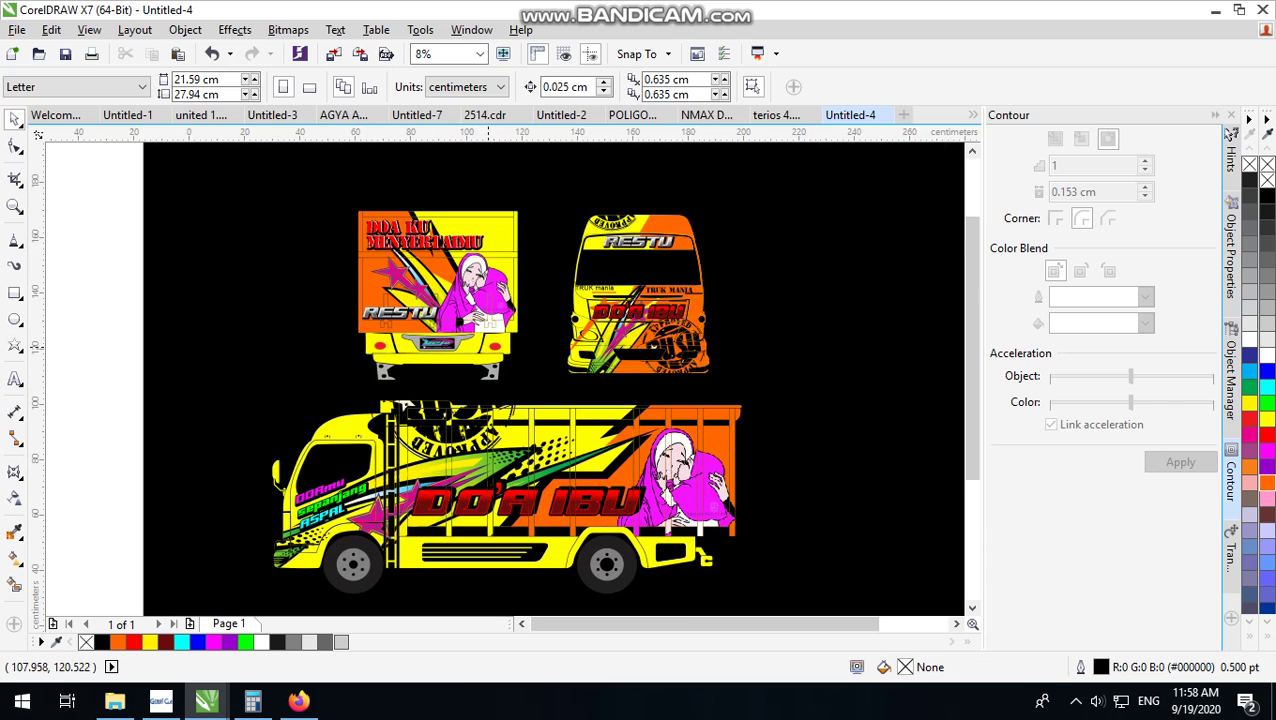
pyautogui.scroll(1, 441, 440)
pyautogui.scroll(-1, 486, 397)
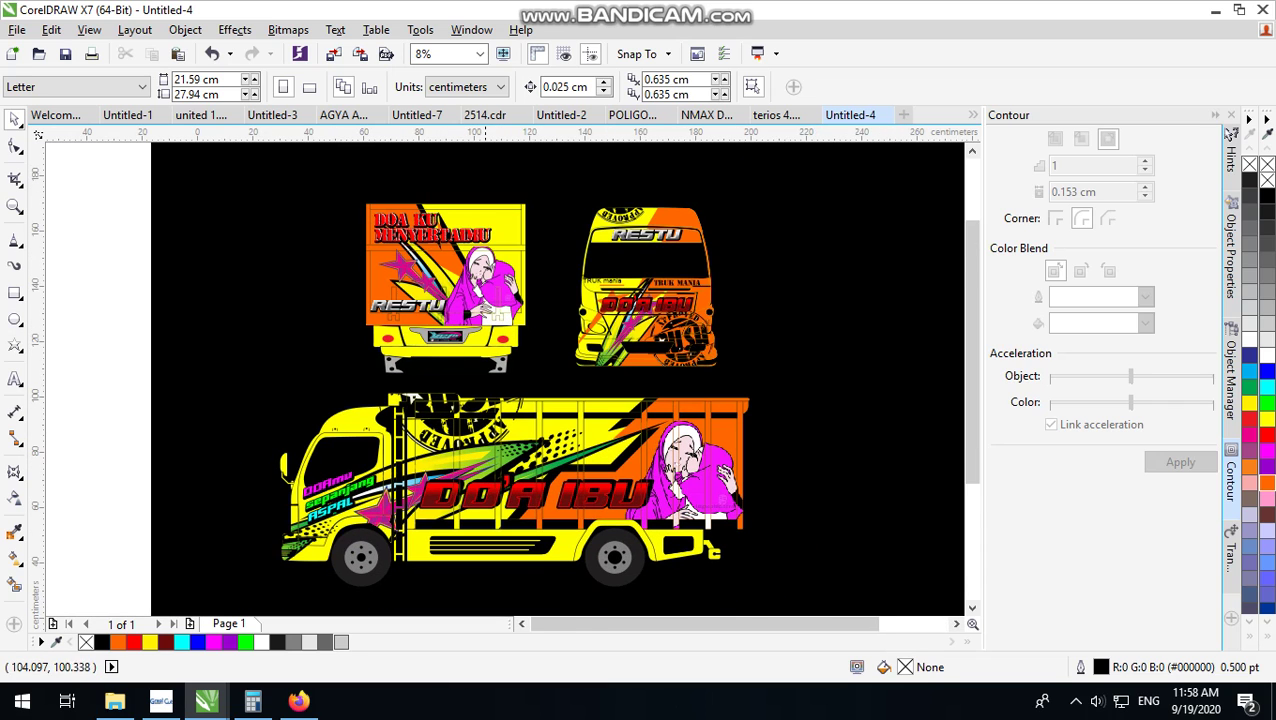
pyautogui.scroll(3, 487, 360)
pyautogui.scroll(-3, 496, 397)
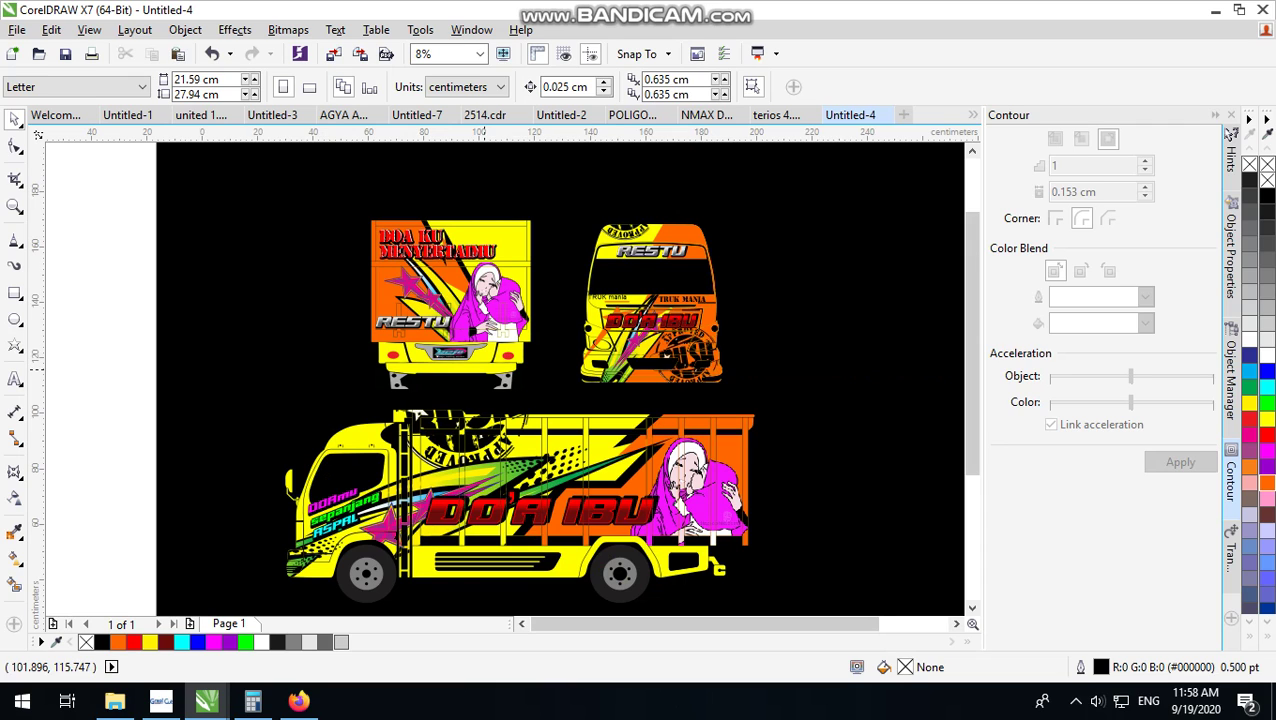
pyautogui.scroll(3, 578, 596)
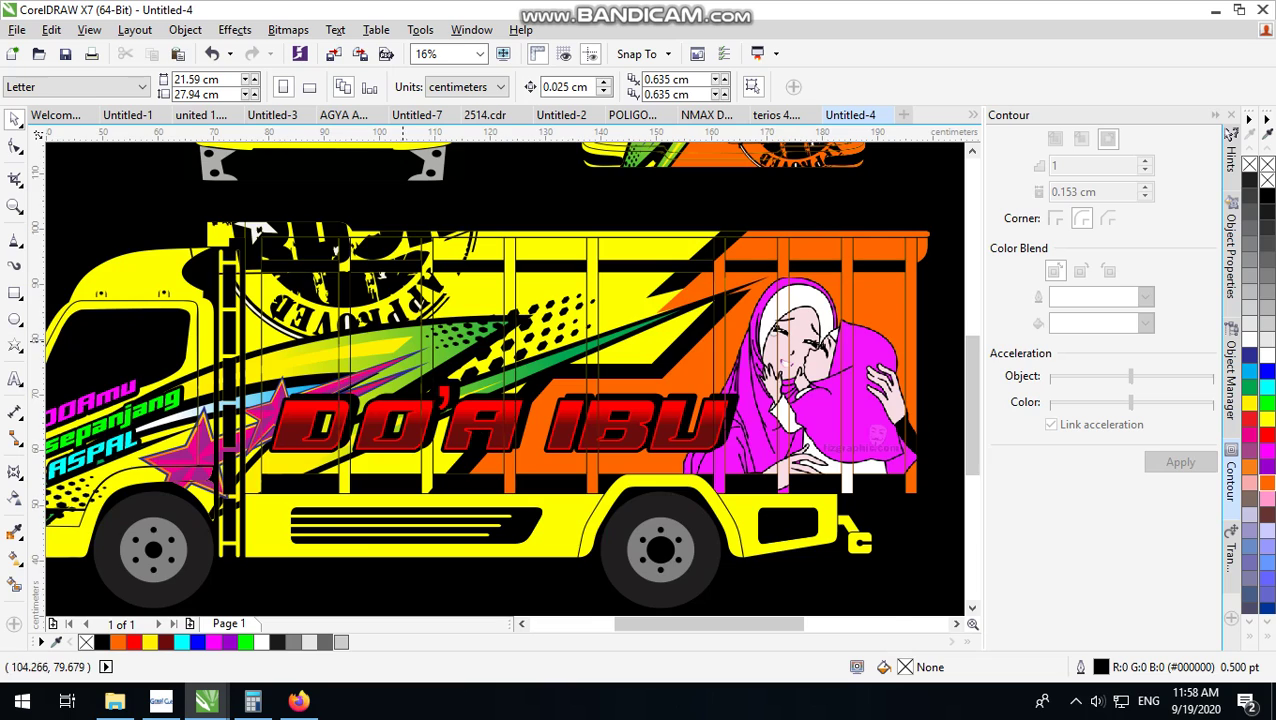
pyautogui.scroll(-3, 402, 337)
pyautogui.click(540, 228)
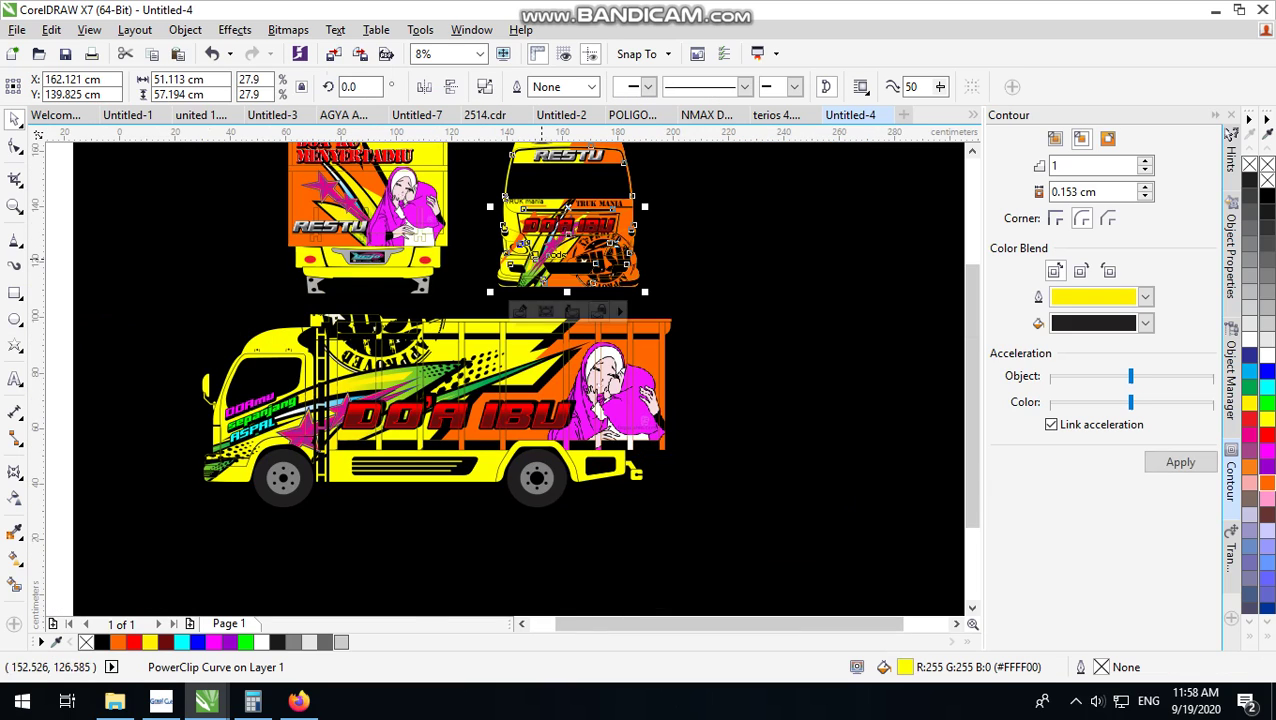
pyautogui.click(418, 233)
pyautogui.scroll(1, 585, 268)
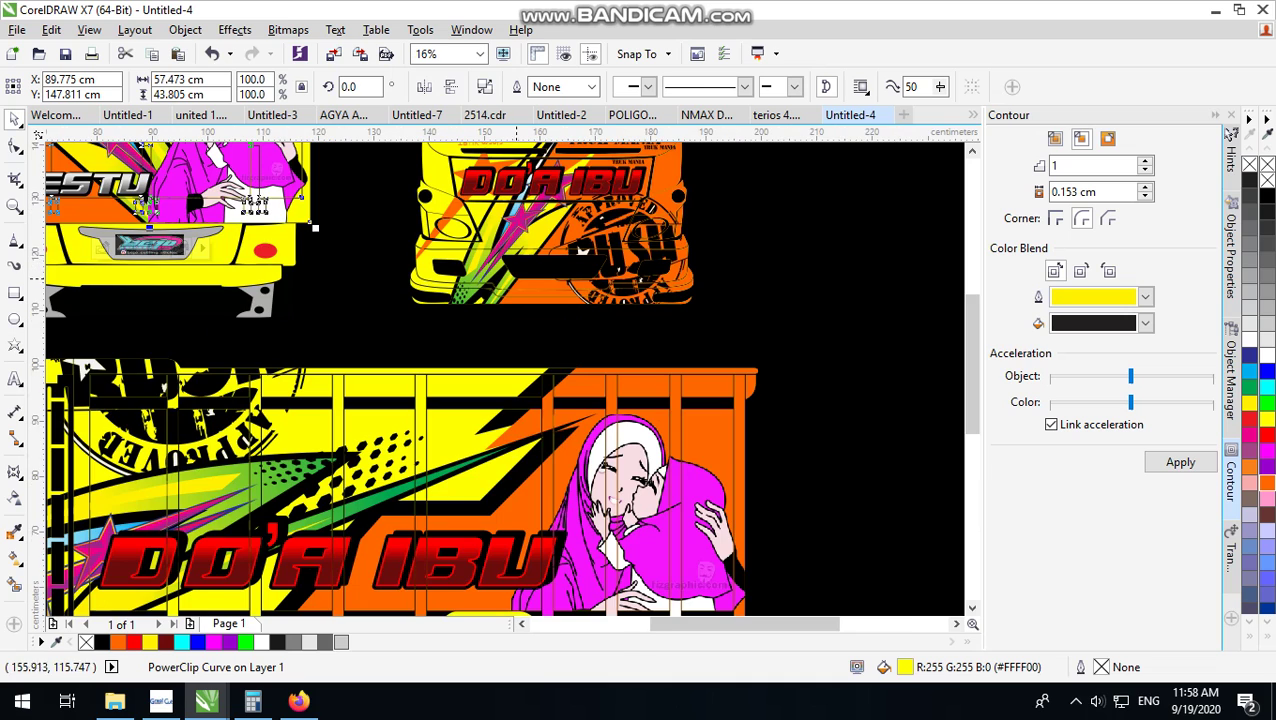
pyautogui.click(518, 279)
# Open the side-view body's PowerClip contents, inspect the clipped stripes, lettering and illustration, and leave the PowerClip
pyautogui.click(309, 494)
pyautogui.scroll(-1, 405, 466)
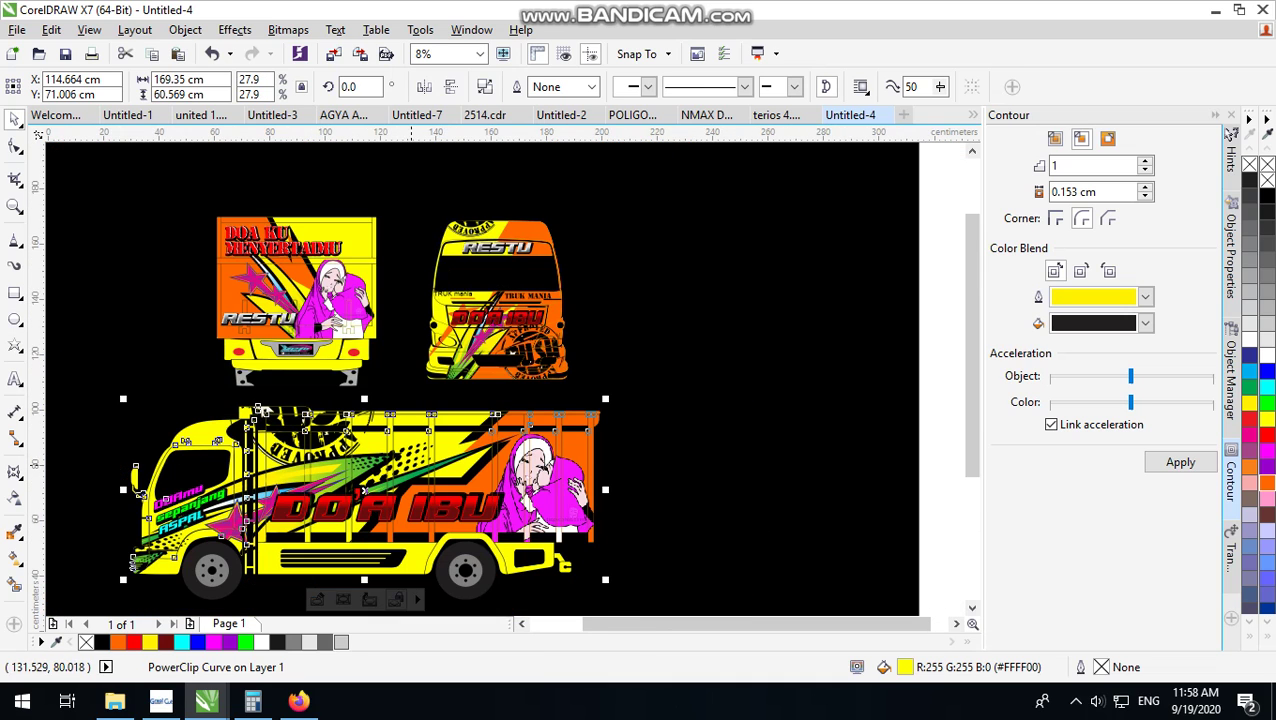
pyautogui.keyDown('ctrl'); pyautogui.click(411, 465); pyautogui.keyUp('ctrl')
pyautogui.click(107, 566)
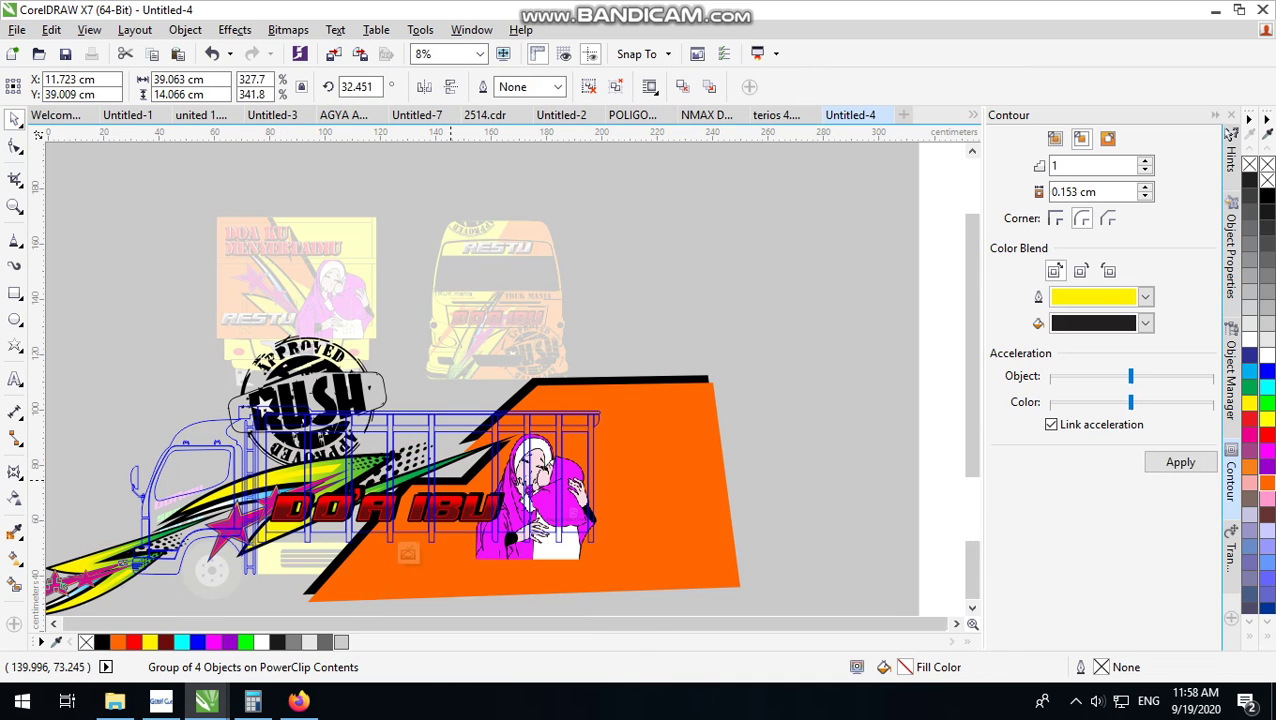
pyautogui.scroll(-2, 453, 479)
pyautogui.scroll(2, 390, 522)
pyautogui.moveTo(171, 327); pyautogui.dragTo(555, 527)
pyautogui.rightClick(316, 412)
pyautogui.click(238, 300)
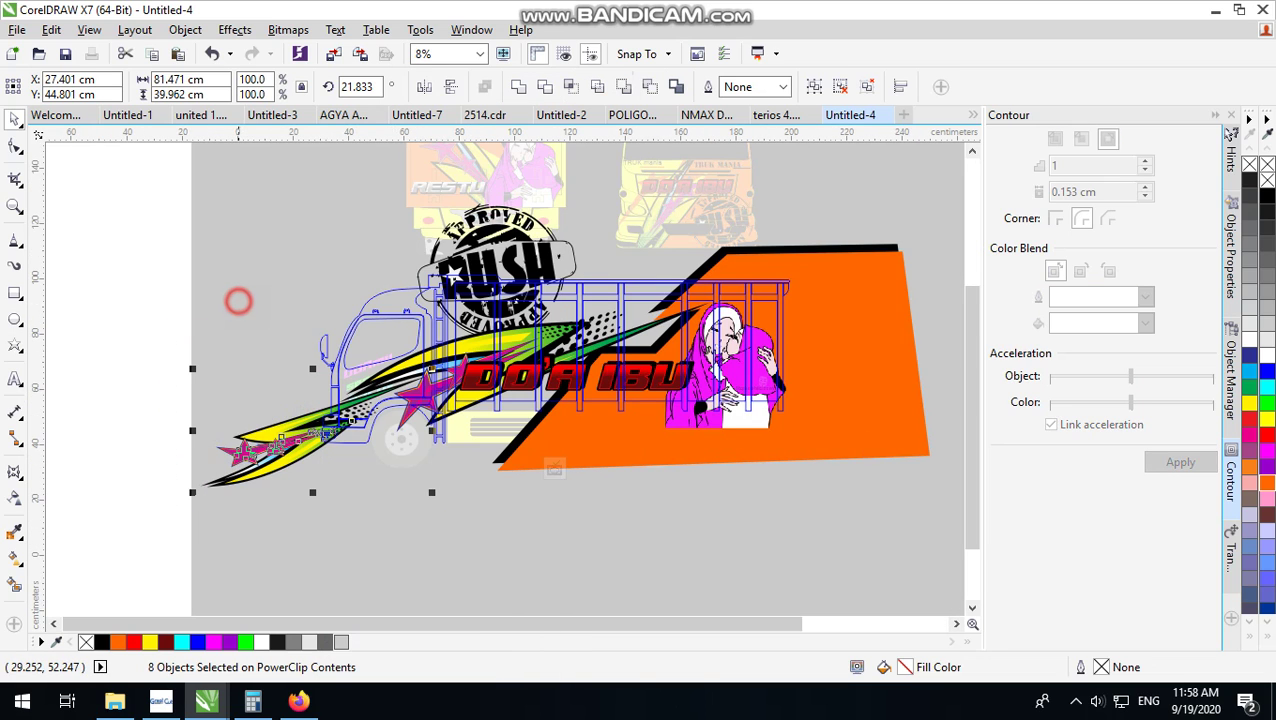
pyautogui.keyDown('ctrl'); pyautogui.click(245, 328); pyautogui.keyUp('ctrl')
# Try to combine the yellow lower skirt of the side view with a second selected shape, and undo it
pyautogui.click(590, 430)
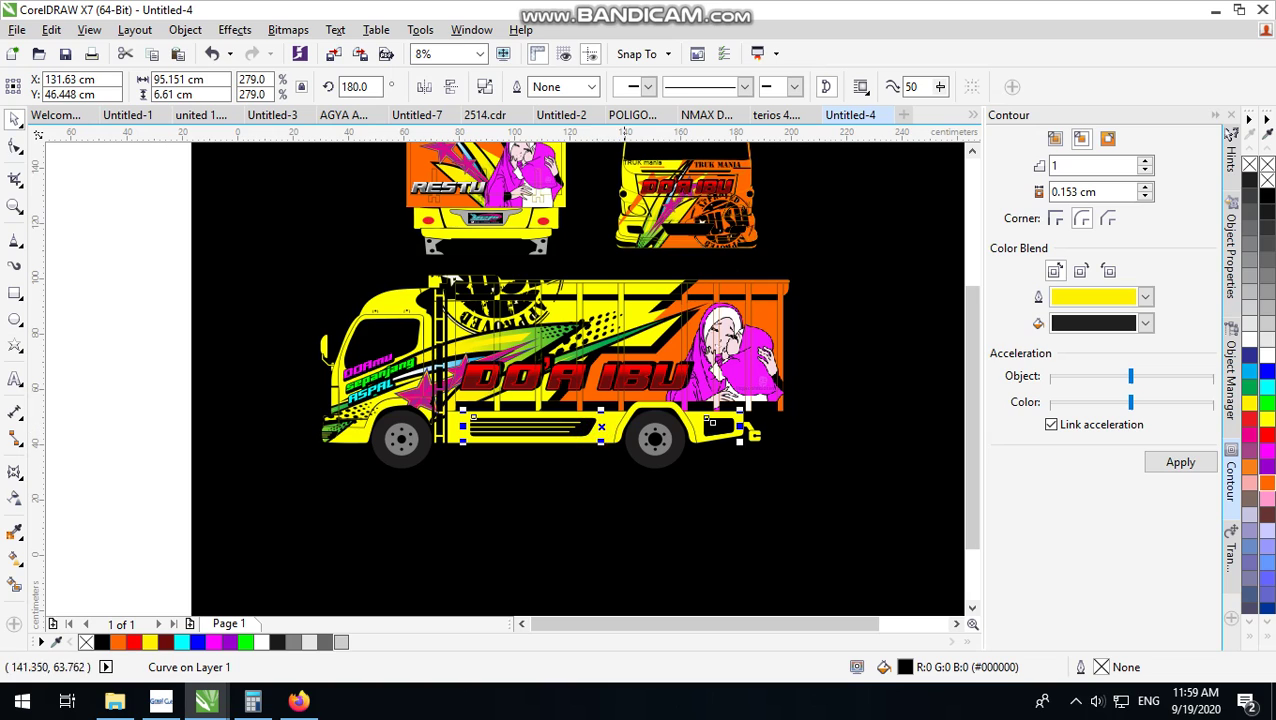
pyautogui.click(621, 475)
pyautogui.click(750, 402)
pyautogui.hotkey('ctrl', 'z')
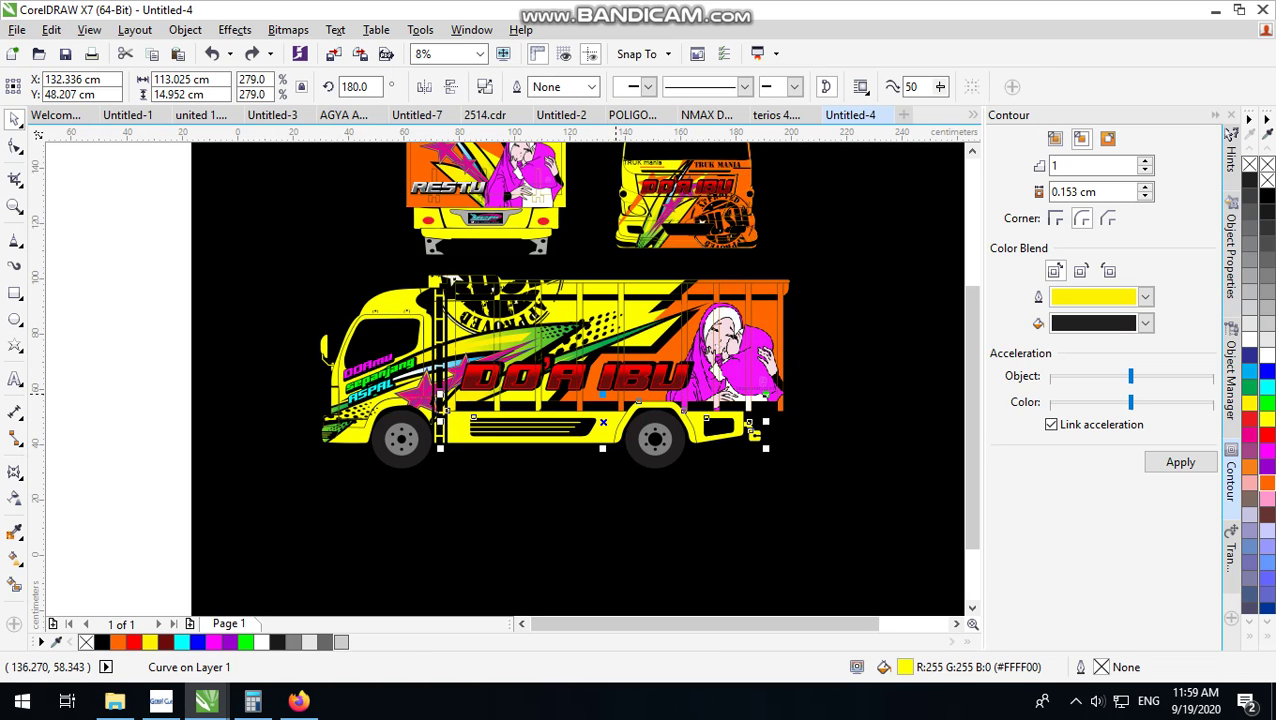
pyautogui.keyDown('shift'); pyautogui.click(634, 297); pyautogui.keyUp('shift')
pyautogui.click(484, 88)
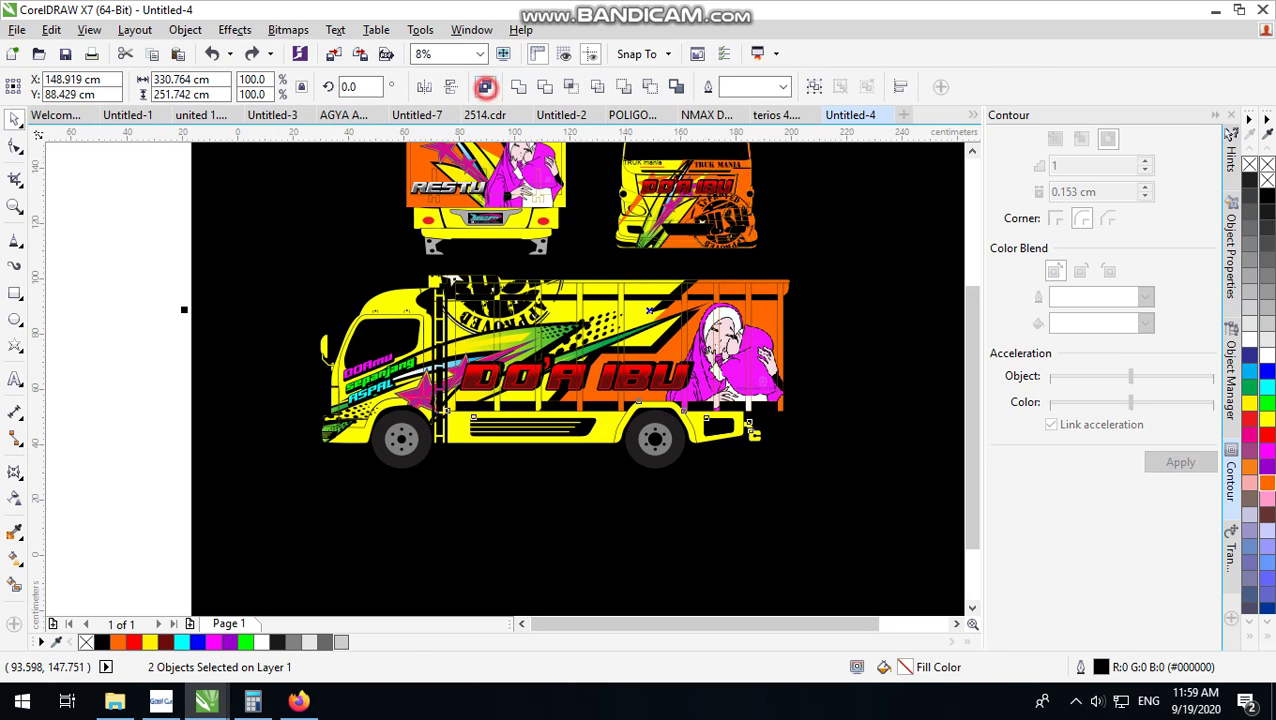
pyautogui.hotkey('ctrl', 'z')
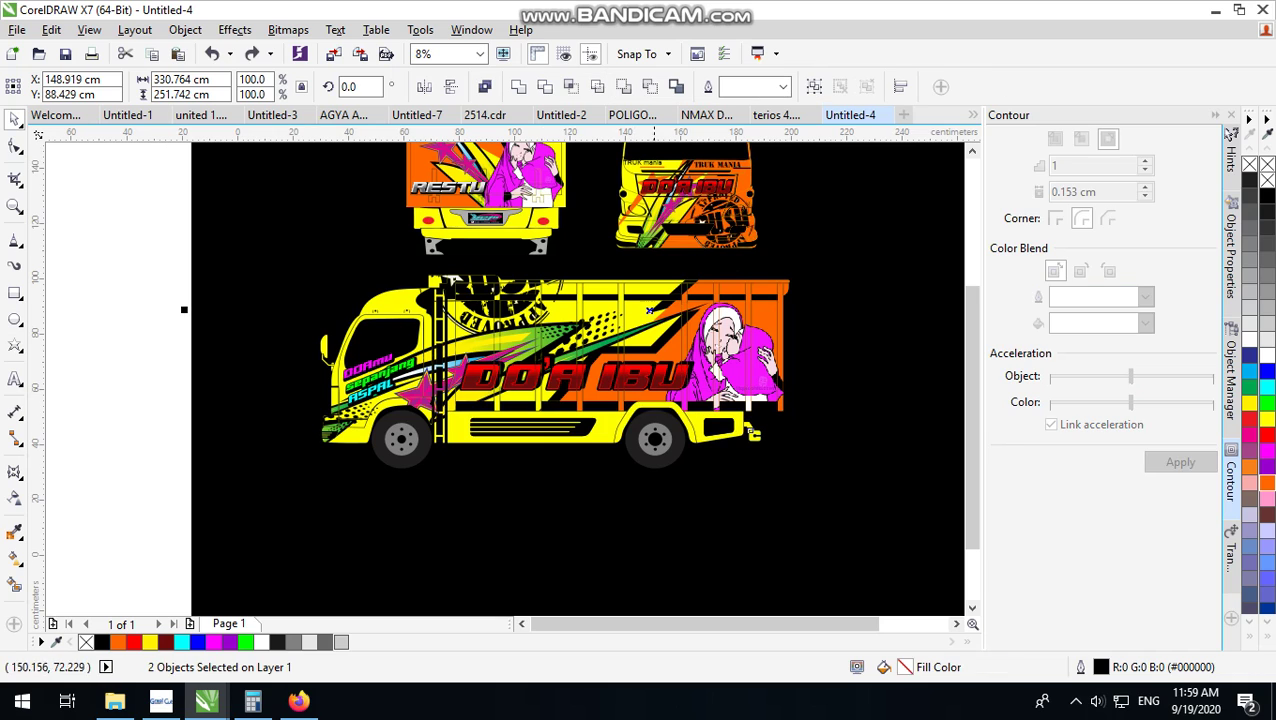
# Combine the yellow lower skirt with the side-view body so the clipped livery artwork extends across the skirt
pyautogui.click(88, 362)
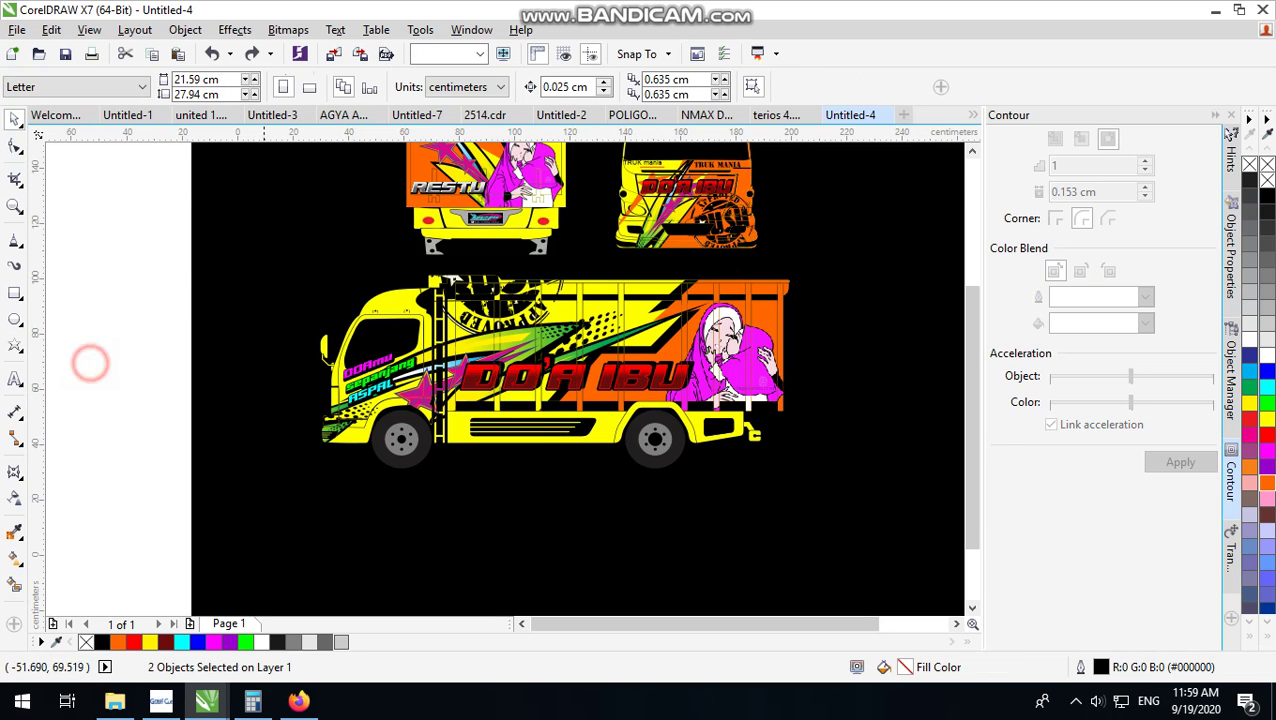
pyautogui.scroll(1, 515, 430)
pyautogui.click(703, 430)
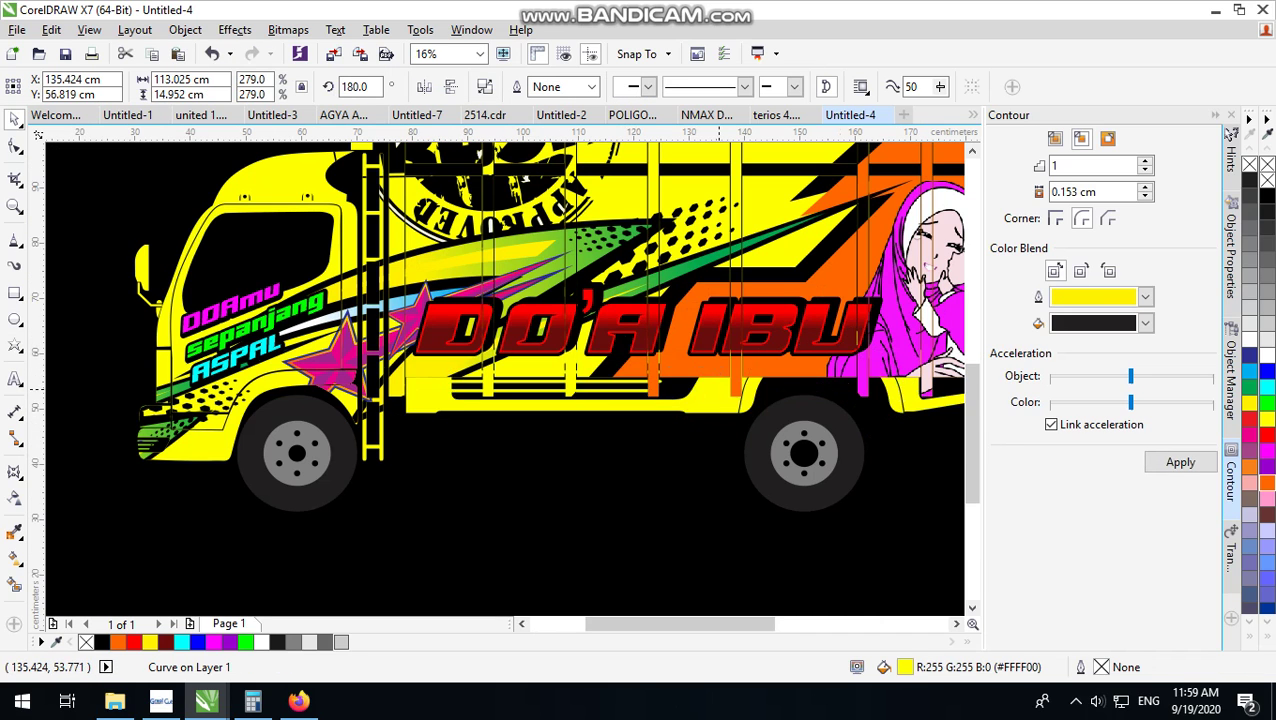
pyautogui.keyDown('shift'); pyautogui.click(580, 373); pyautogui.keyUp('shift')
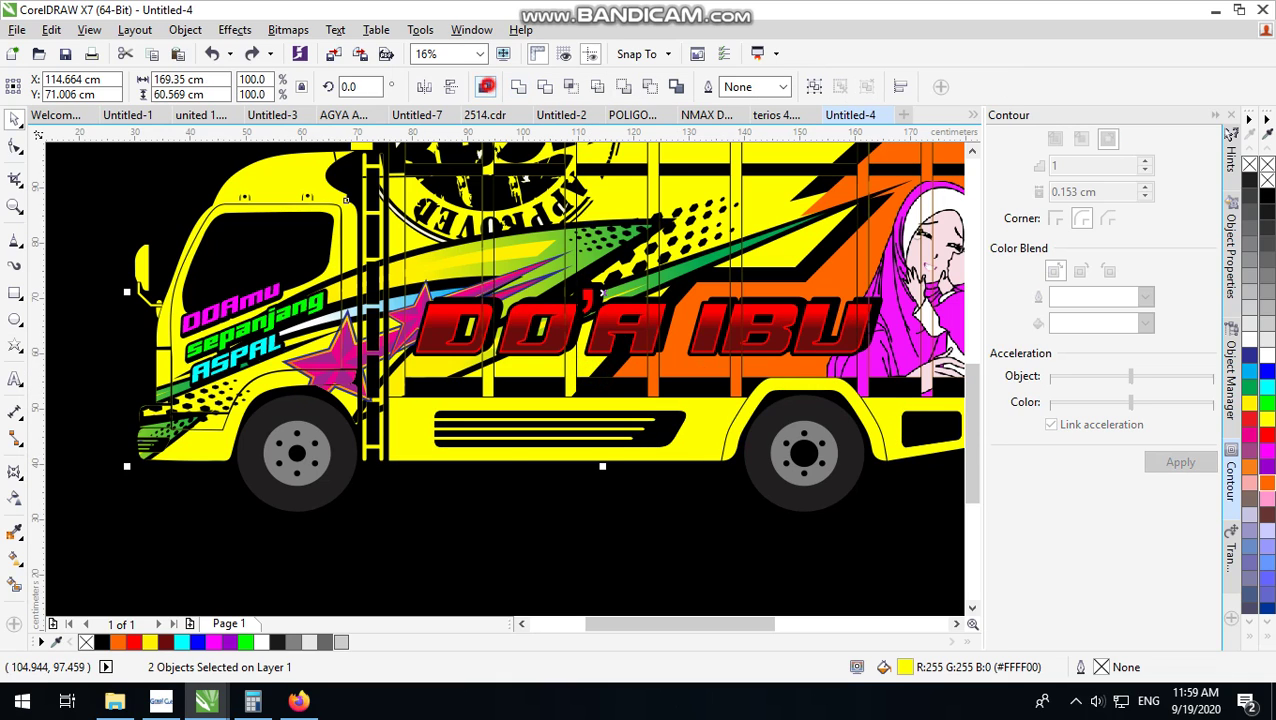
pyautogui.hotkey('ctrl', 'shift', 'z')
pyautogui.scroll(-3, 300, 350)
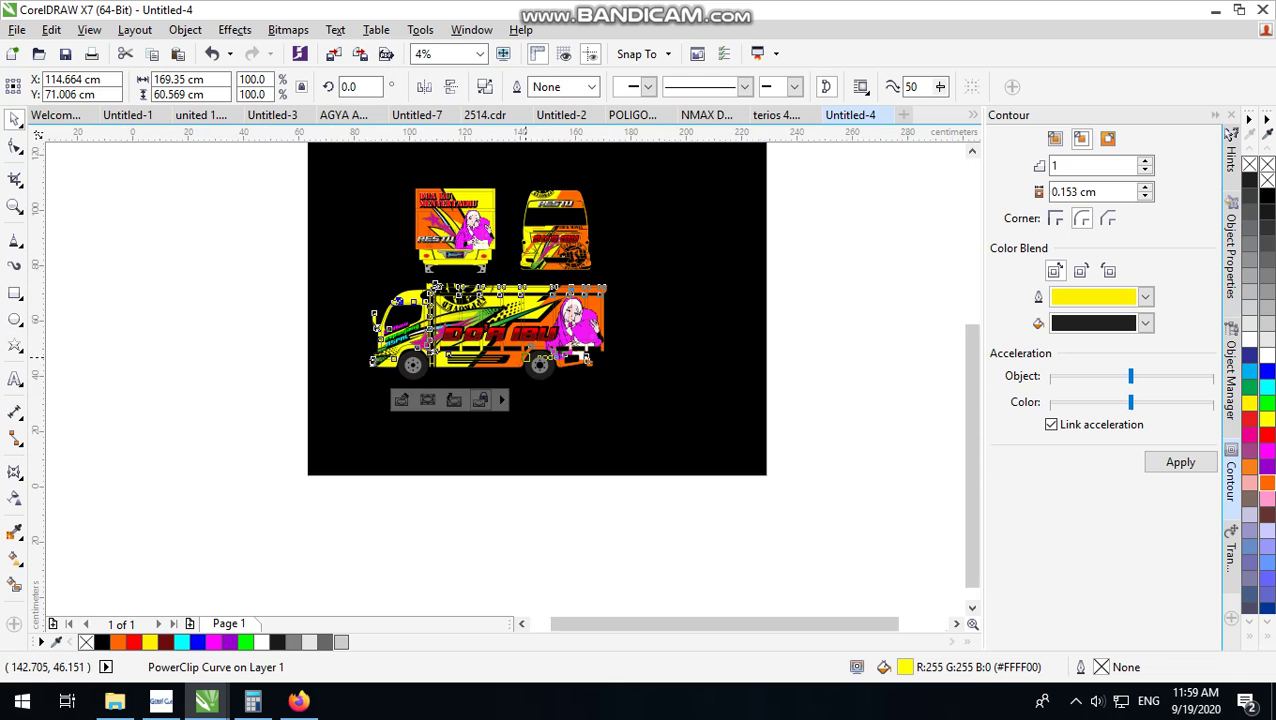
pyautogui.scroll(3, 155, 325)
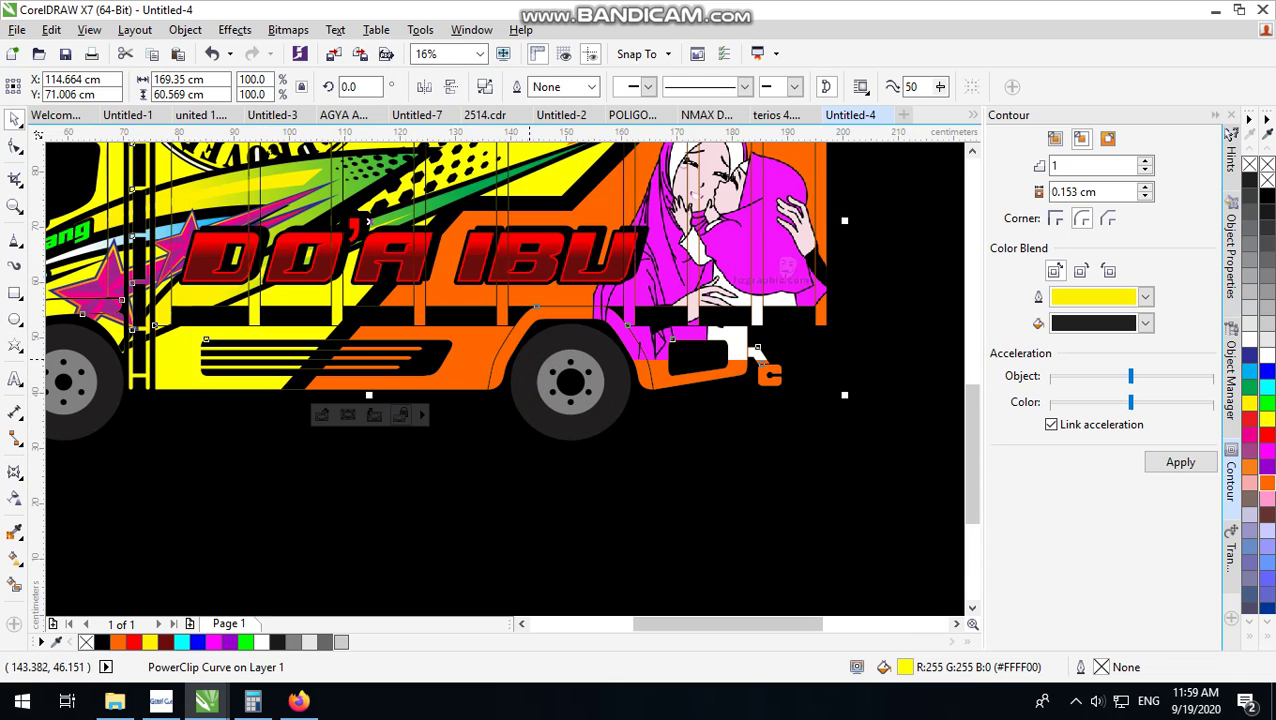
# Try breaking the combined side-view curve apart, and undo both the break and the combination
pyautogui.click(486, 87)
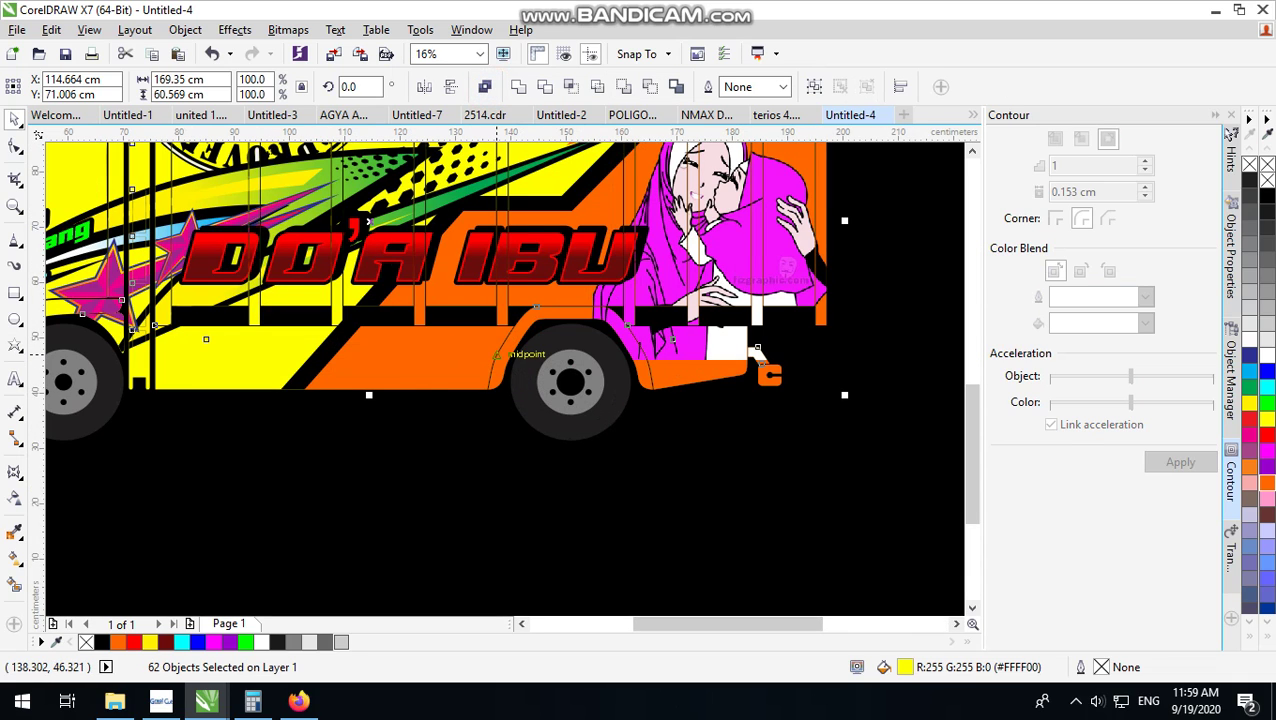
pyautogui.scroll(-2, 493, 357)
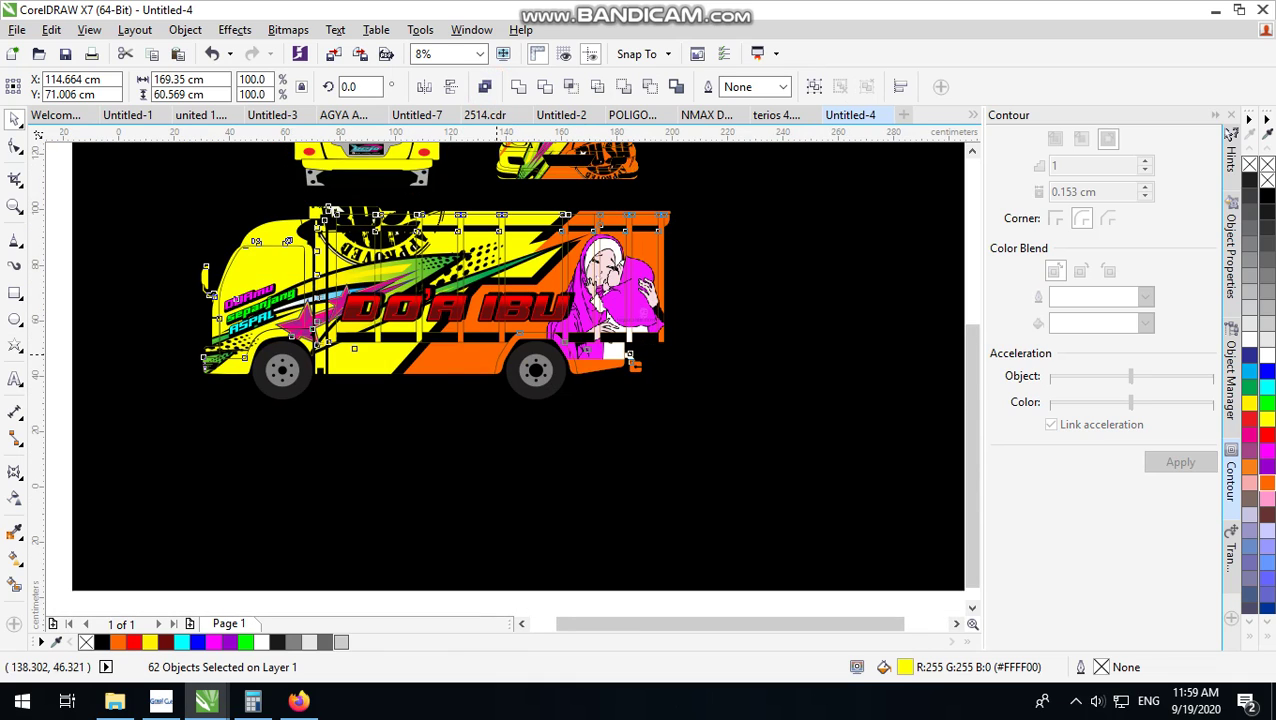
pyautogui.hotkey('ctrl', 'z')
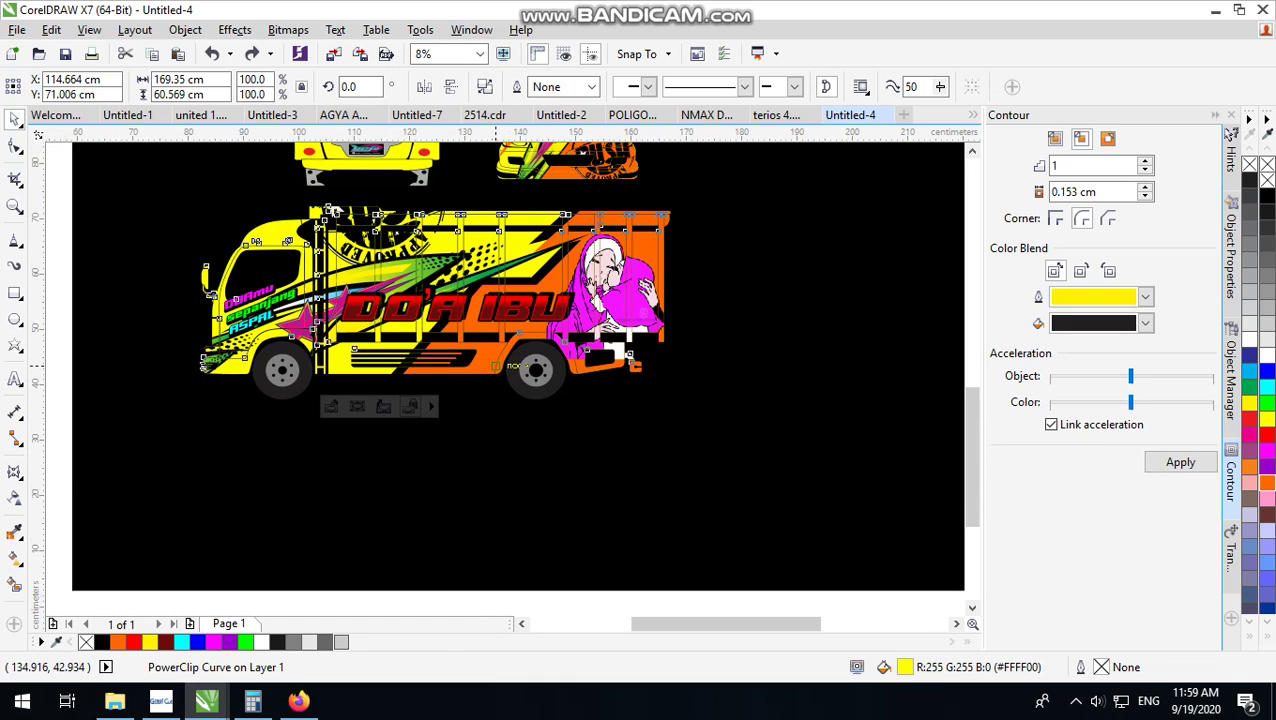
pyautogui.scroll(2, 470, 360)
pyautogui.hotkey('ctrl', 'z')
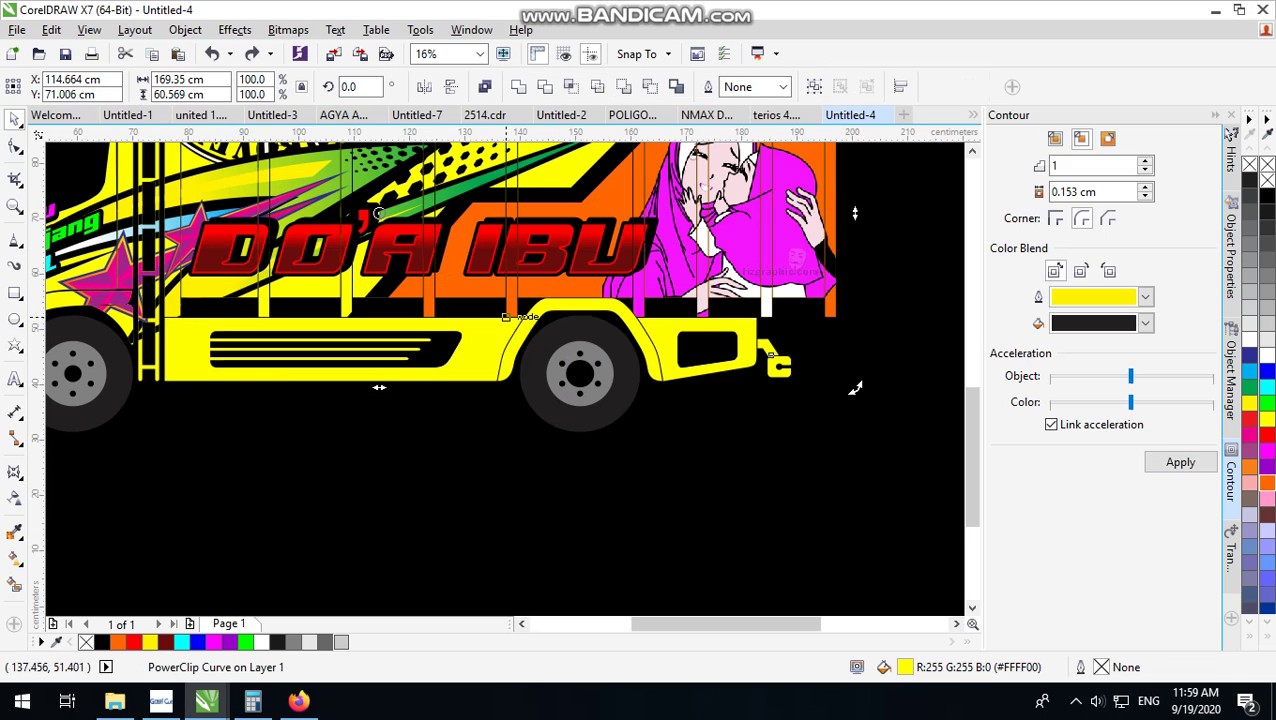
# Examine the side view's yellow lower skirt, clear the selection, and review the complete livery on all three views
pyautogui.click(453, 467)
pyautogui.click(465, 365)
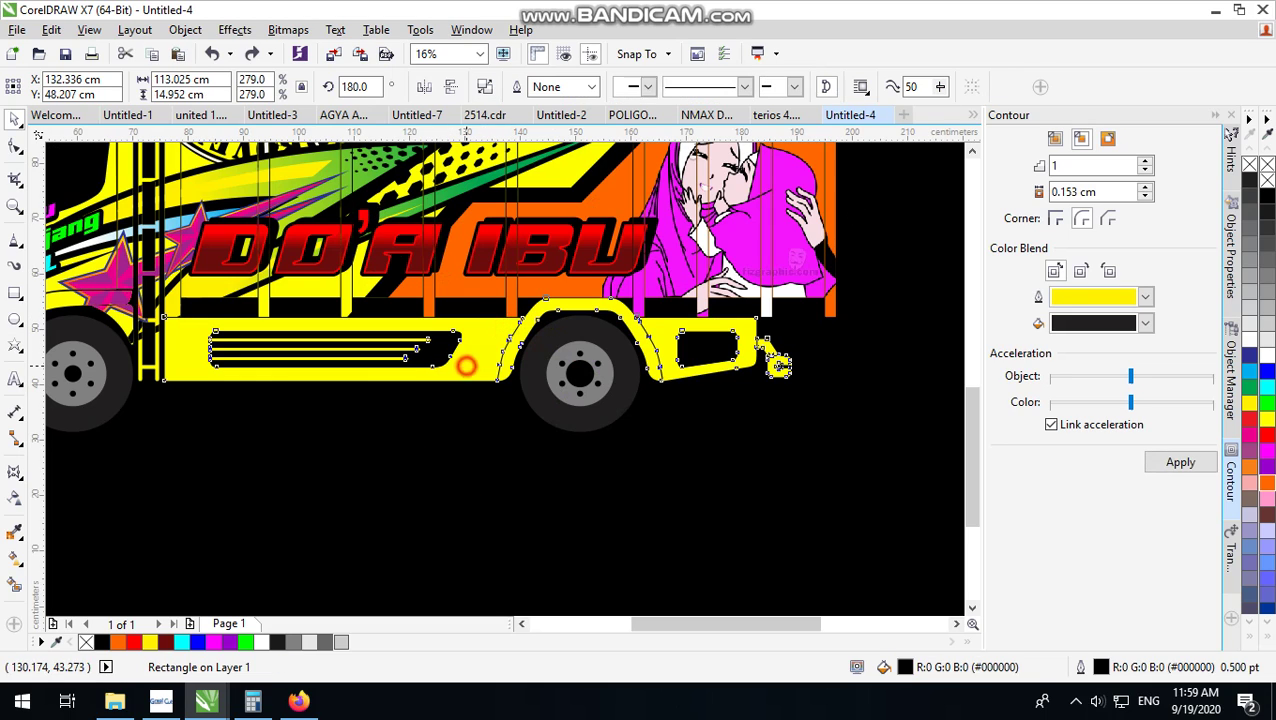
pyautogui.scroll(-2, 470, 370)
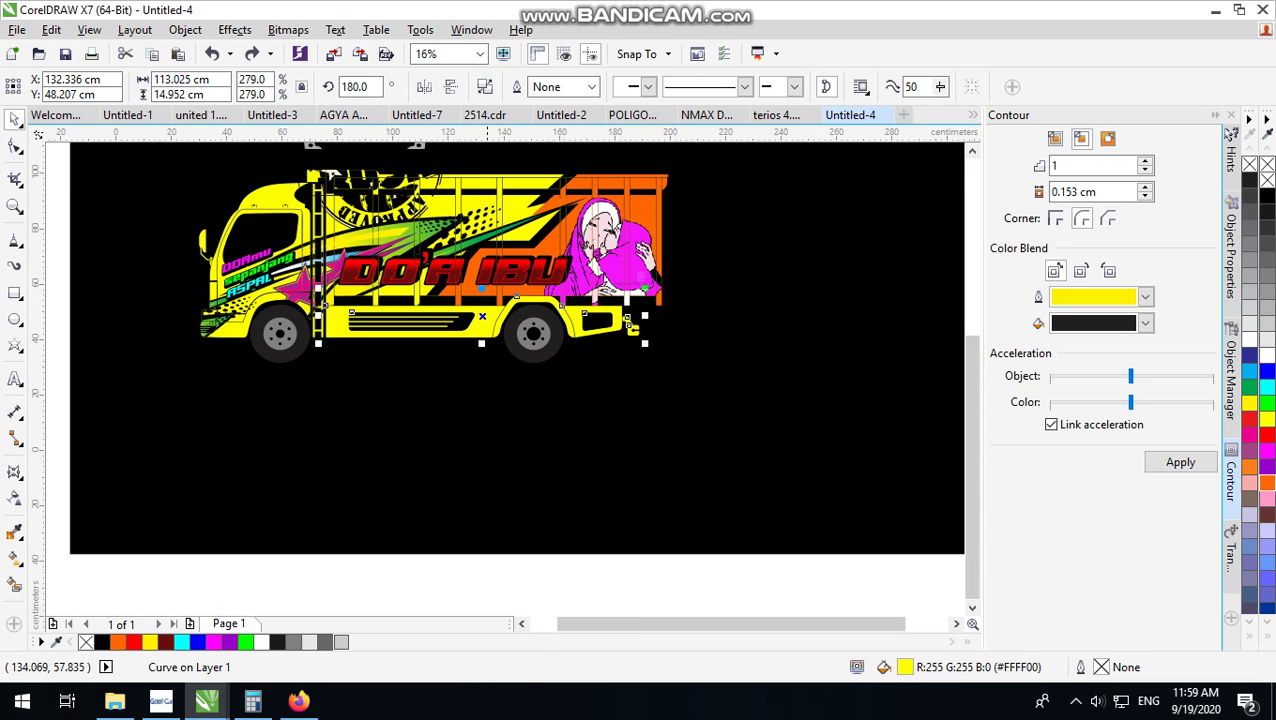
pyautogui.scroll(2, 530, 357)
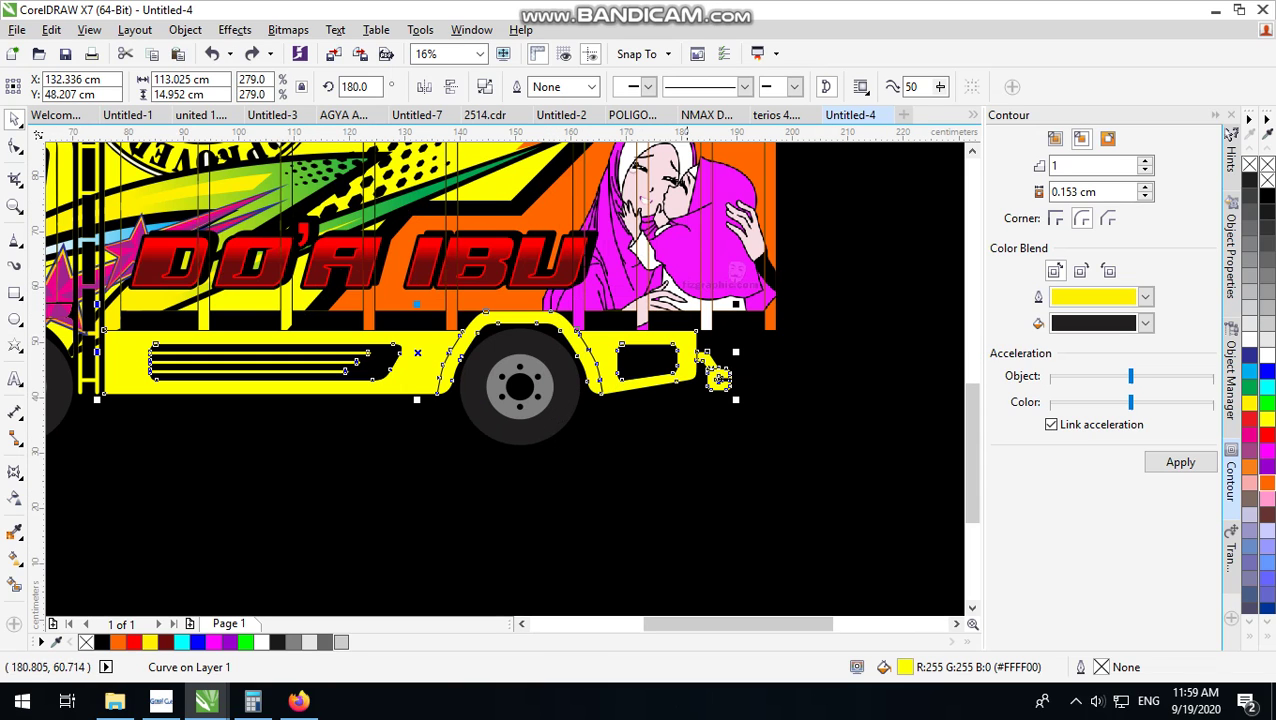
pyautogui.scroll(-2, 645, 333)
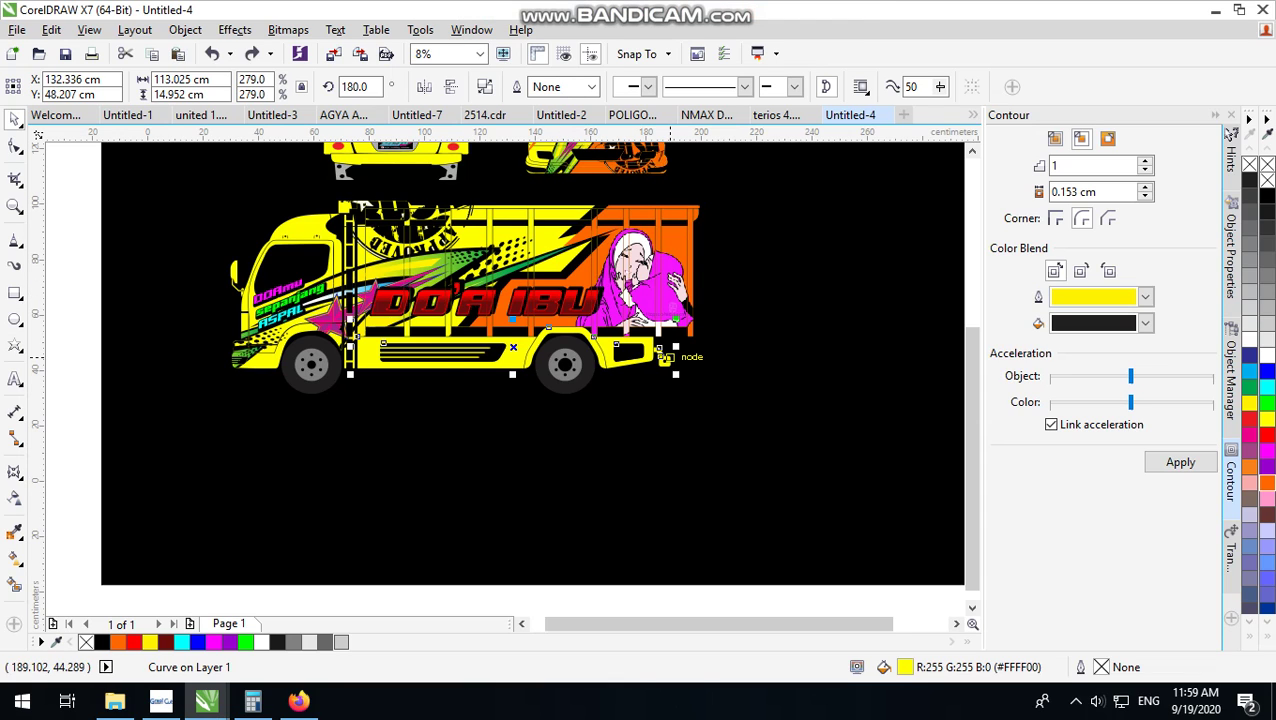
pyautogui.scroll(-1, 664, 357)
pyautogui.click(900, 226)
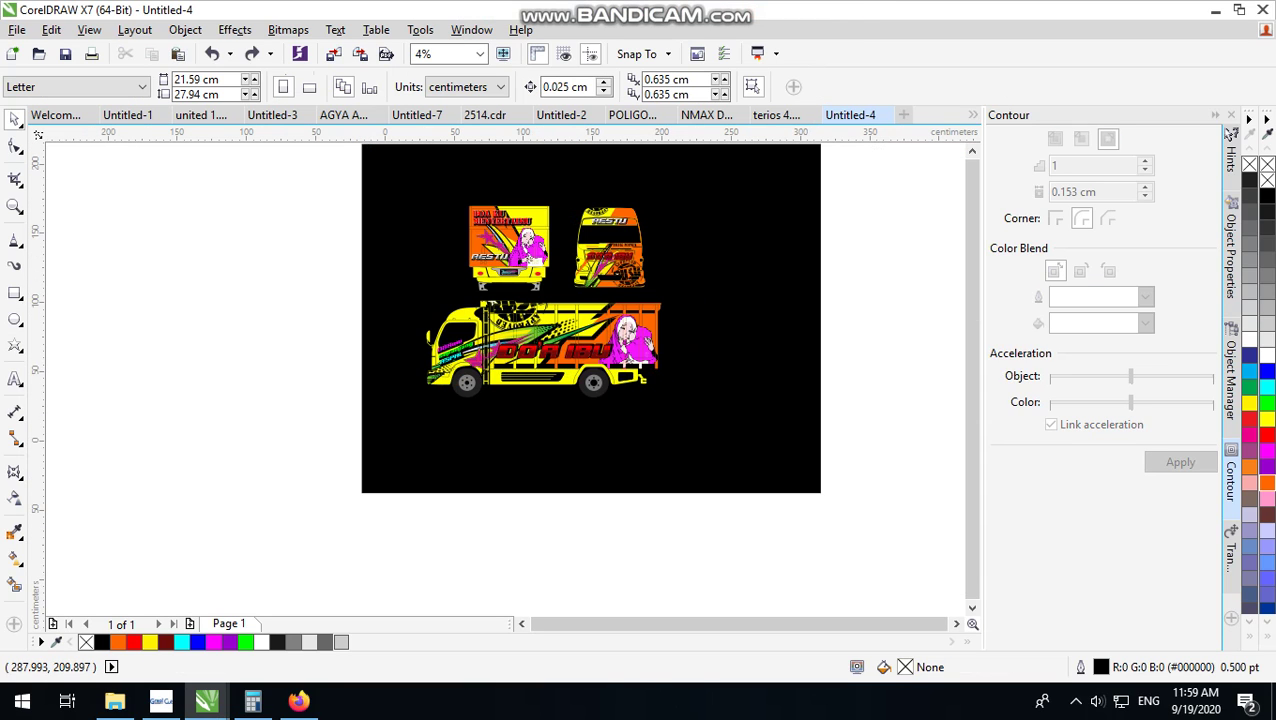
pyautogui.scroll(1, 590, 298)
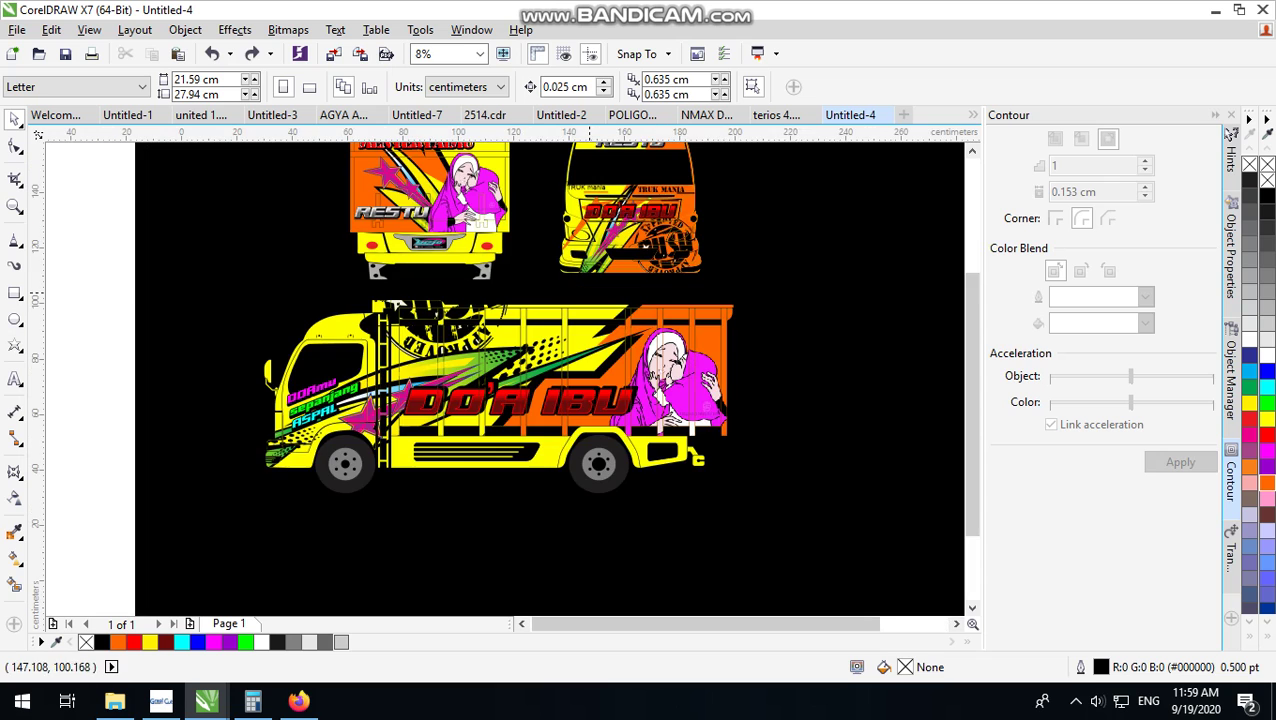
pyautogui.scroll(-1, 577, 297)
pyautogui.scroll(2, 487, 272)
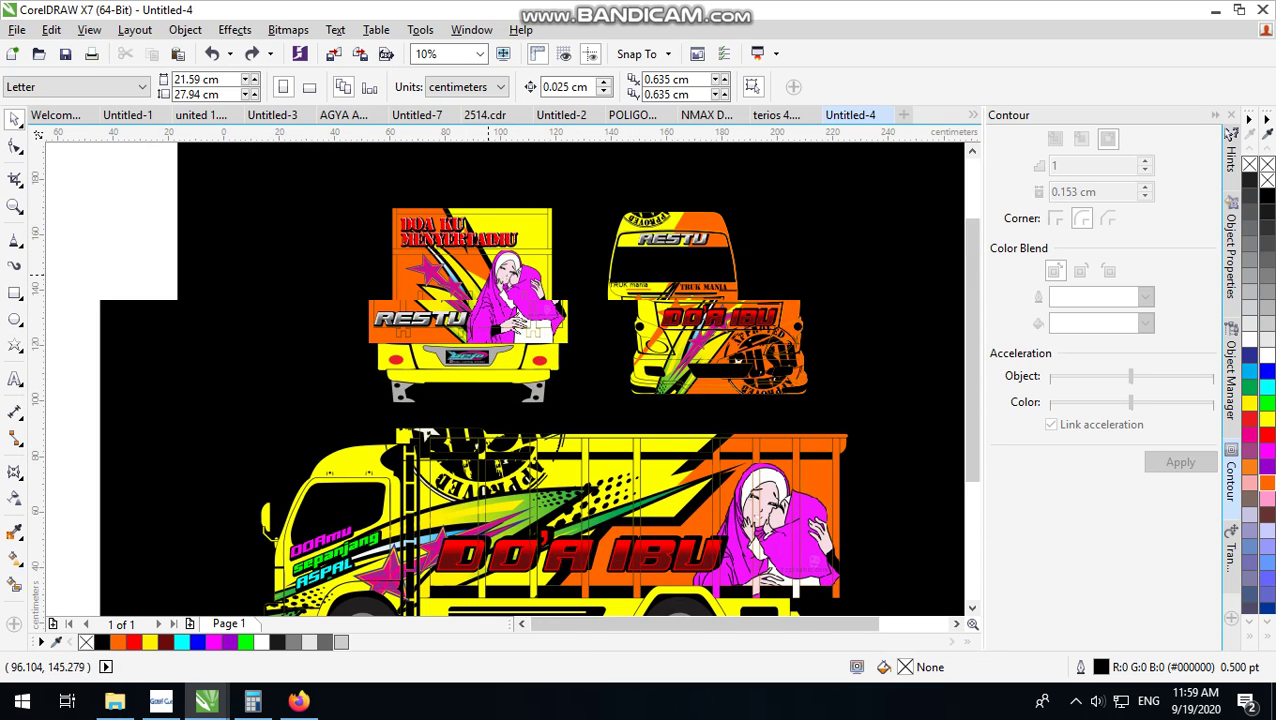
pyautogui.scroll(-1, 490, 270)
# Hide the Contour settings to widen the drawing area and view the three finished truck views
pyautogui.click(1220, 113)
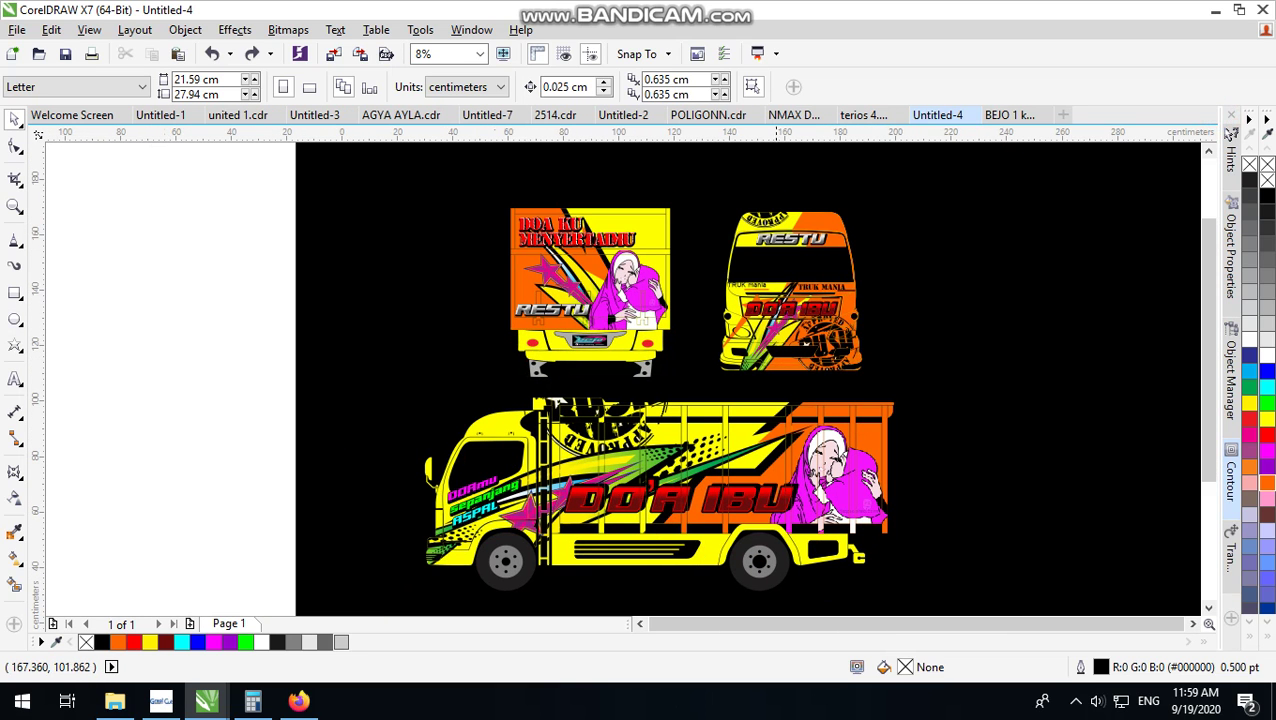
pyautogui.scroll(1, 687, 480)
pyautogui.scroll(-1, 687, 480)
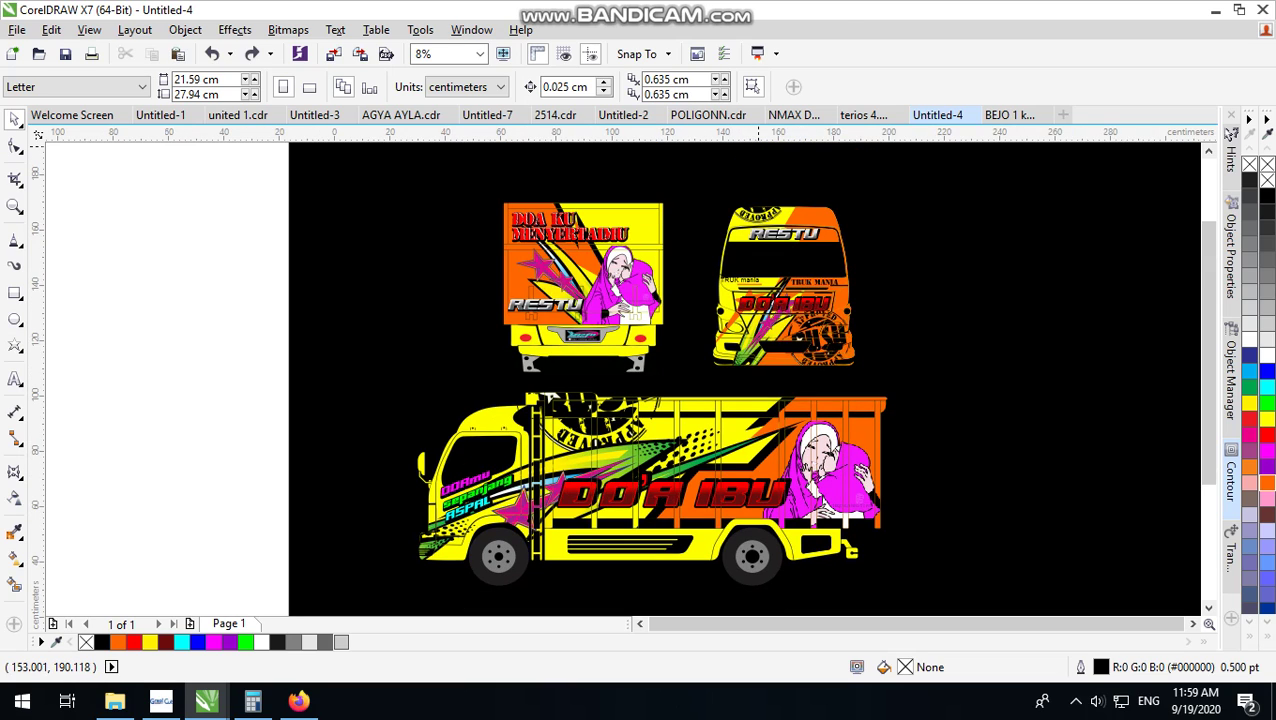
pyautogui.moveTo(760, 6)
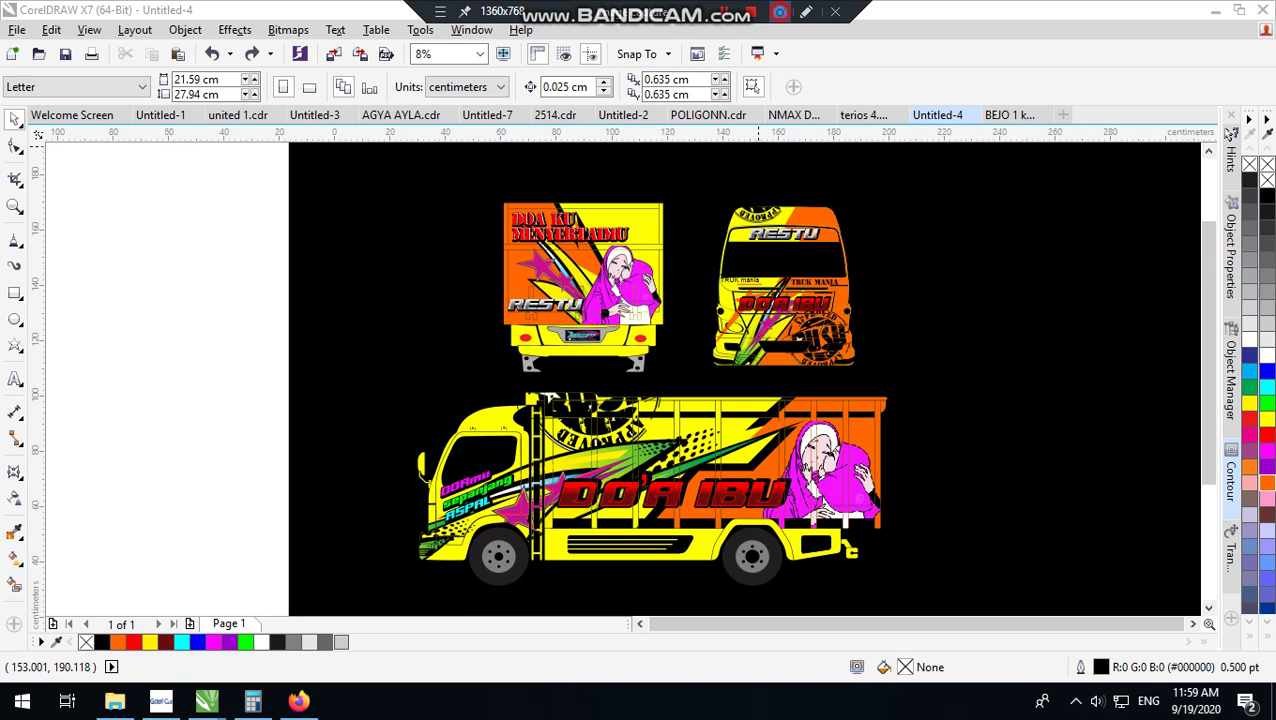